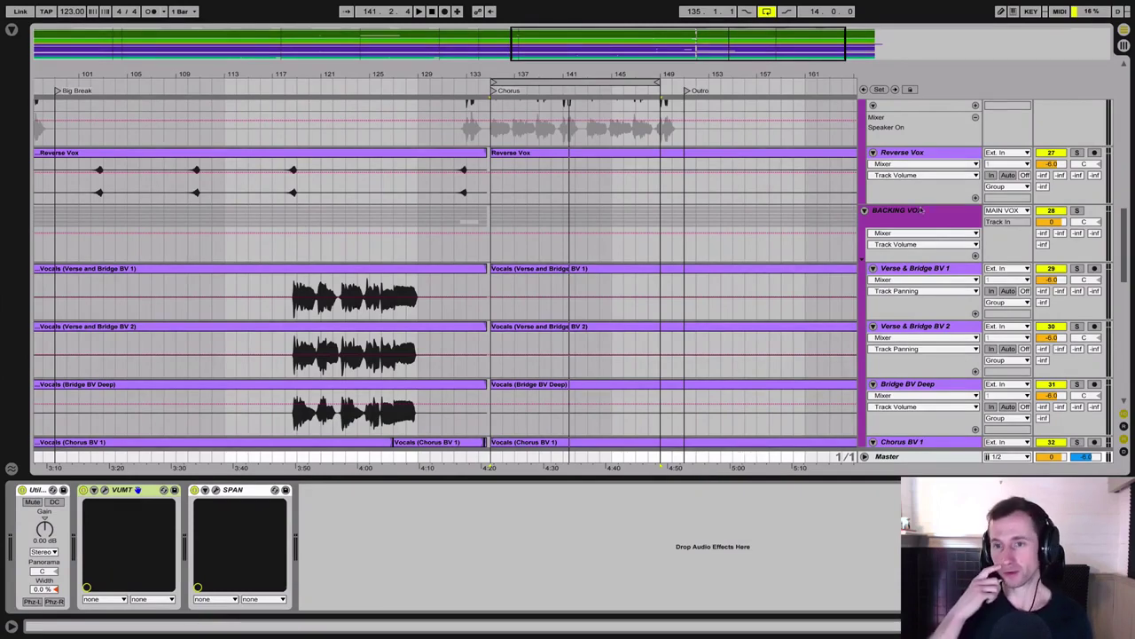
Collapse the BACKING VOX group in the arrangement
left_click(865, 211)
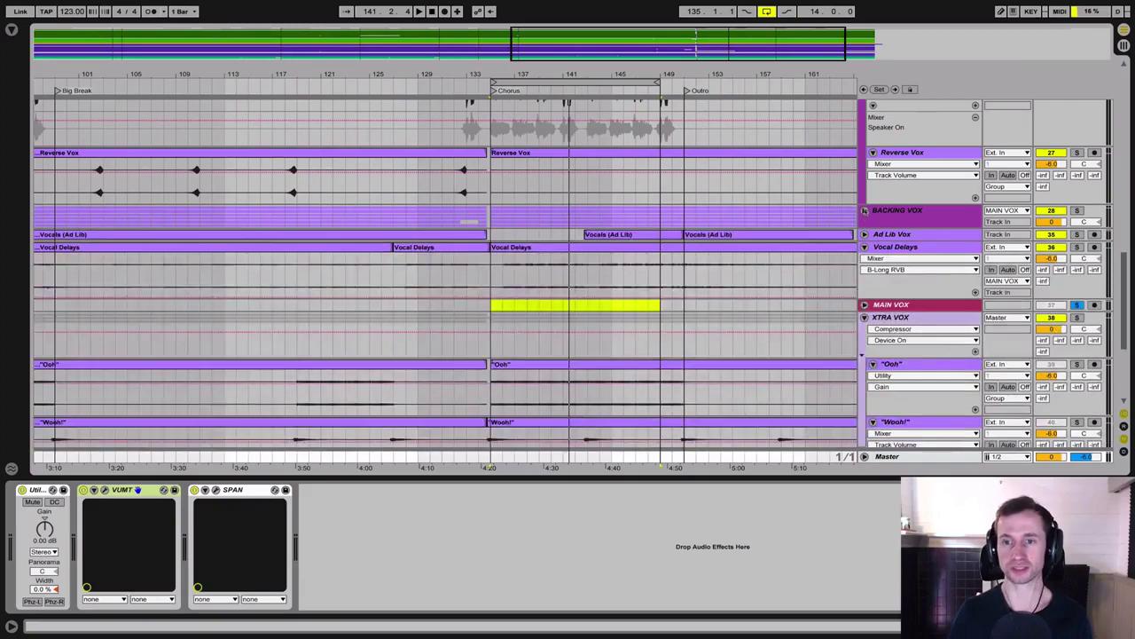
scroll(865, 199, "up", 4)
scroll(865, 193, "up", 2)
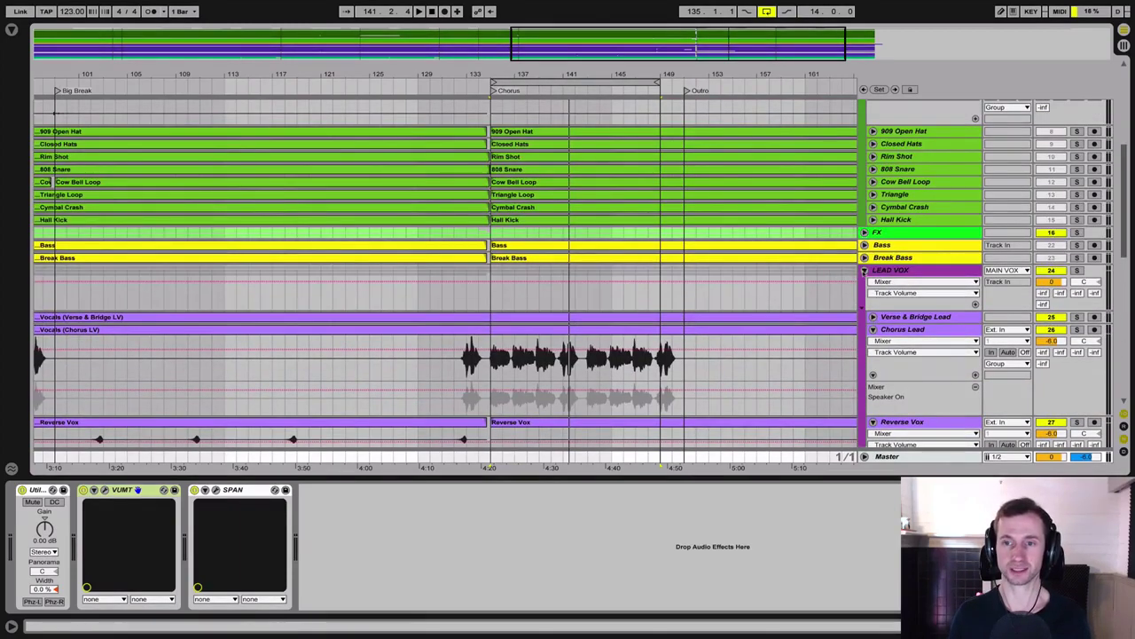
Switch to the Session view mixer and expand the BACKING VOX group to show its individual tracks
key("Tab")
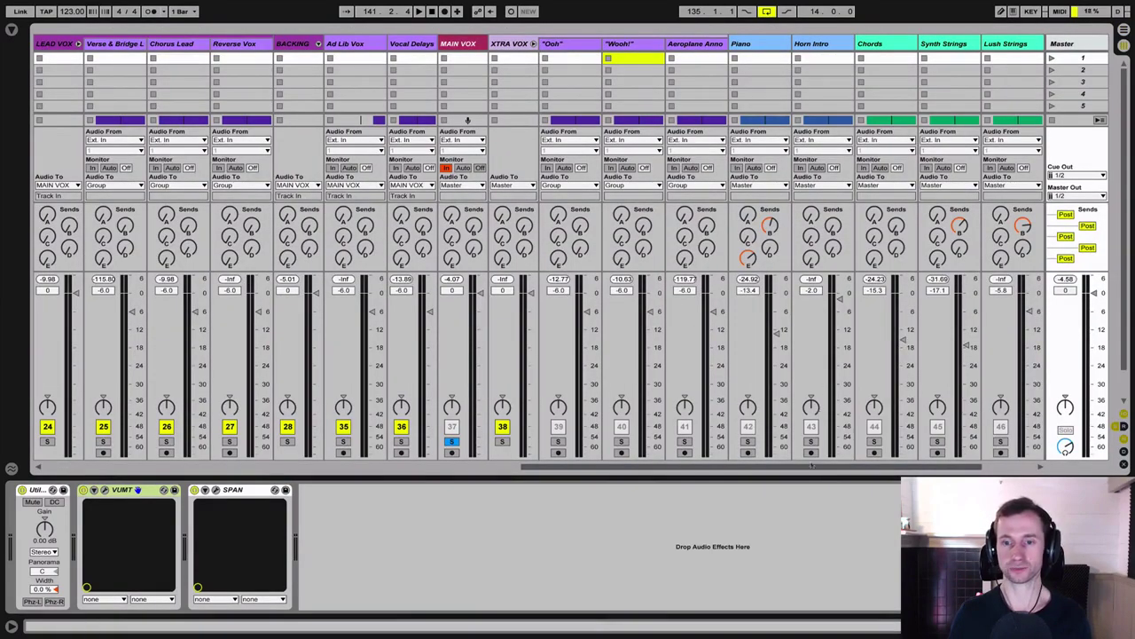
left_click_drag(814, 470, 681, 477)
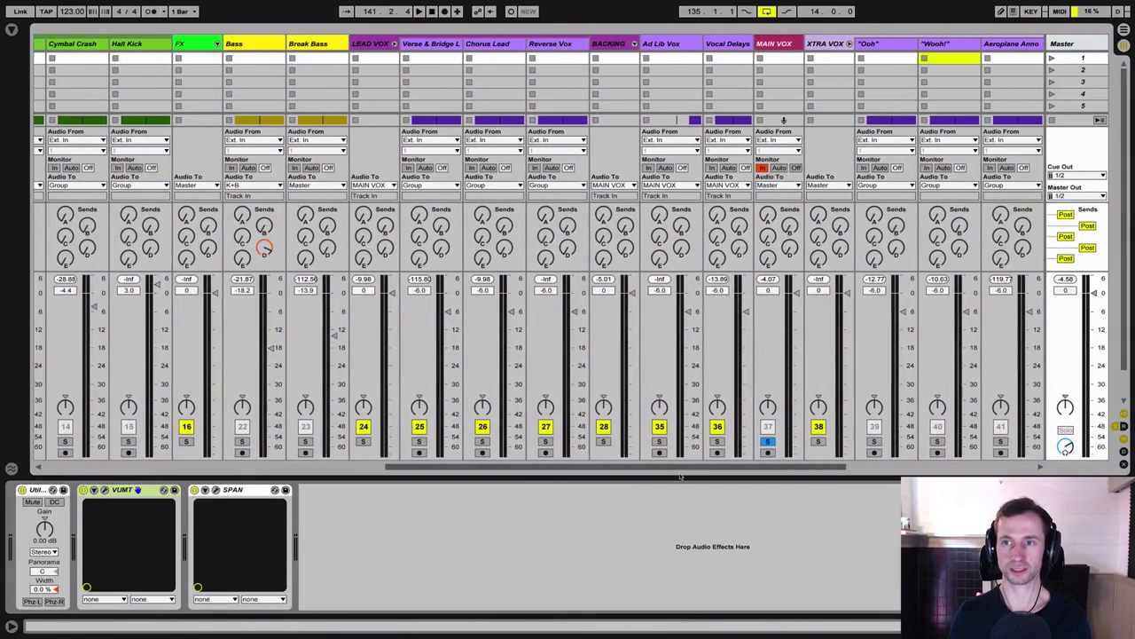
scroll(668, 471, "right", 4)
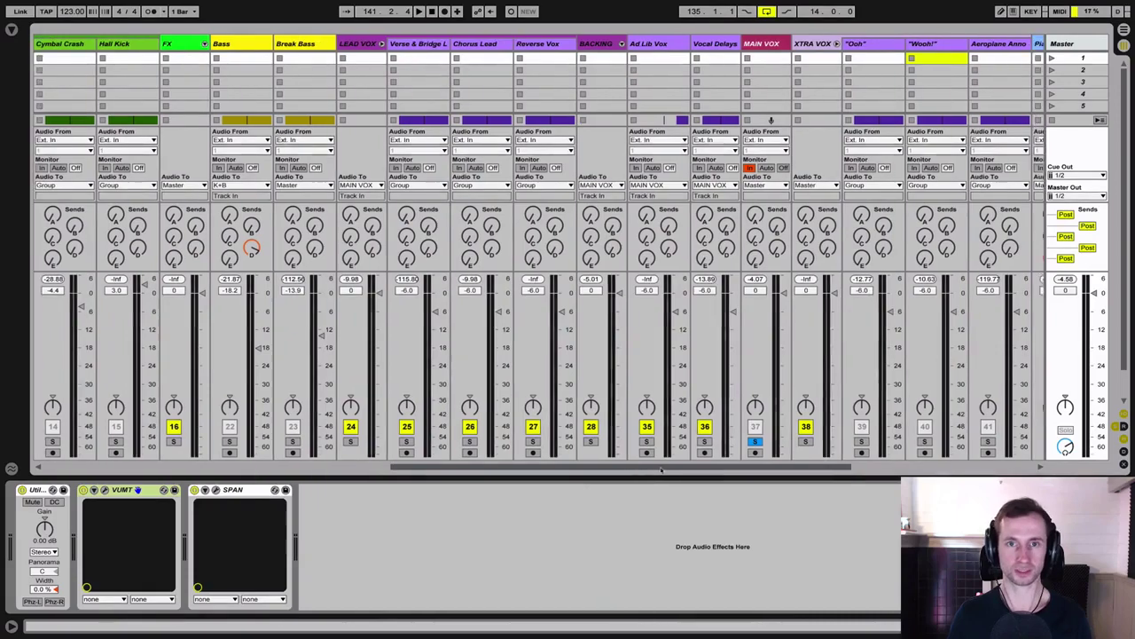
left_click_drag(668, 470, 685, 468)
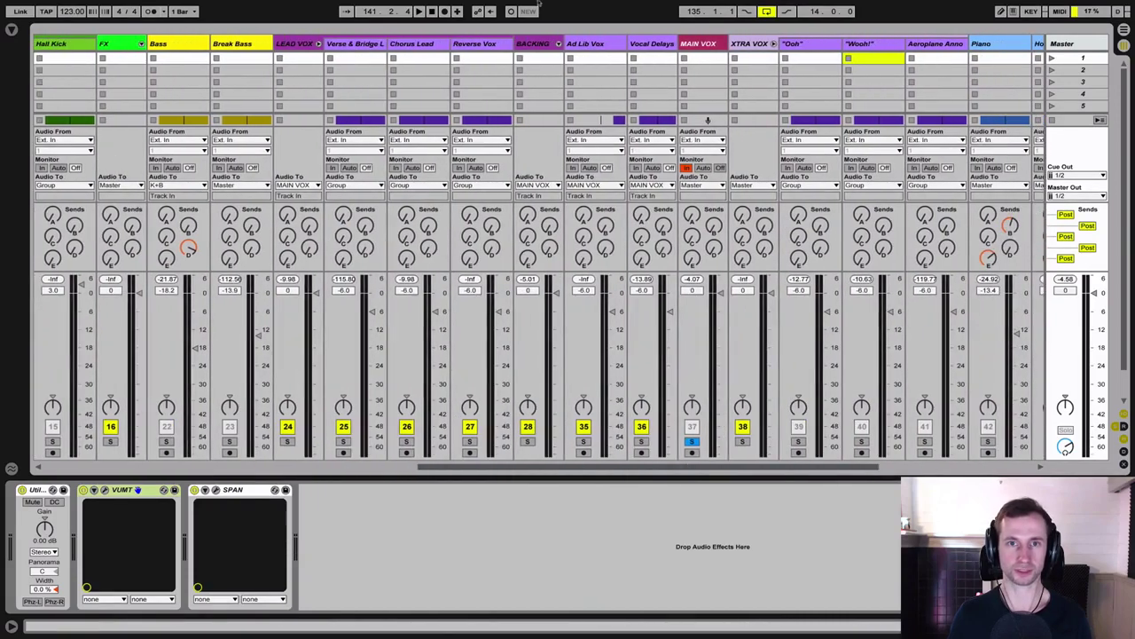
left_click(558, 43)
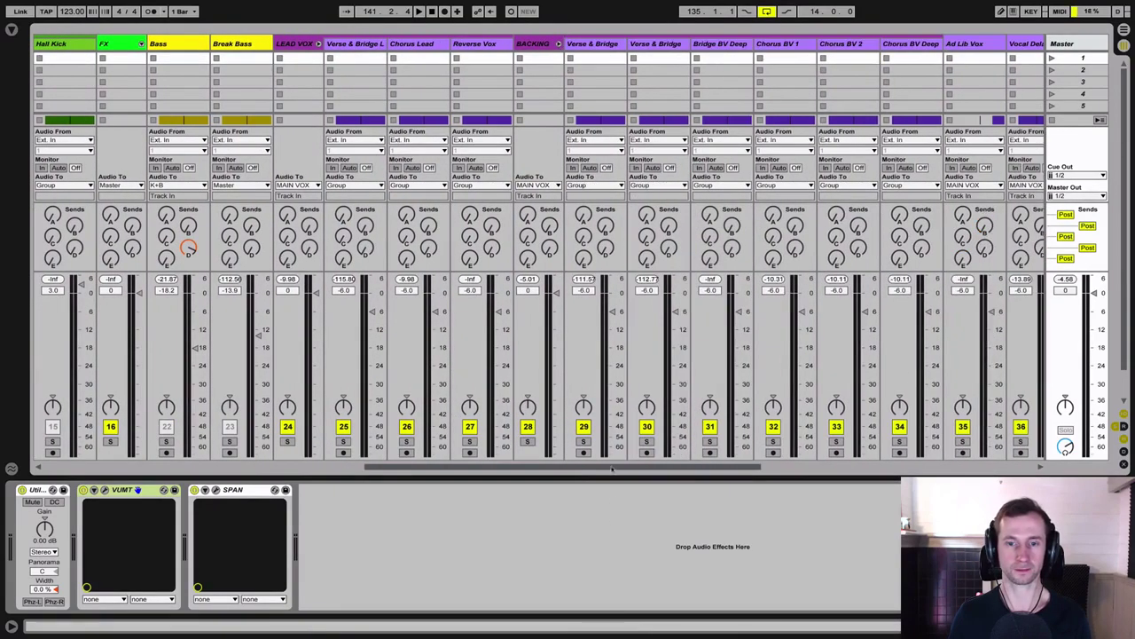
left_click_drag(612, 468, 699, 470)
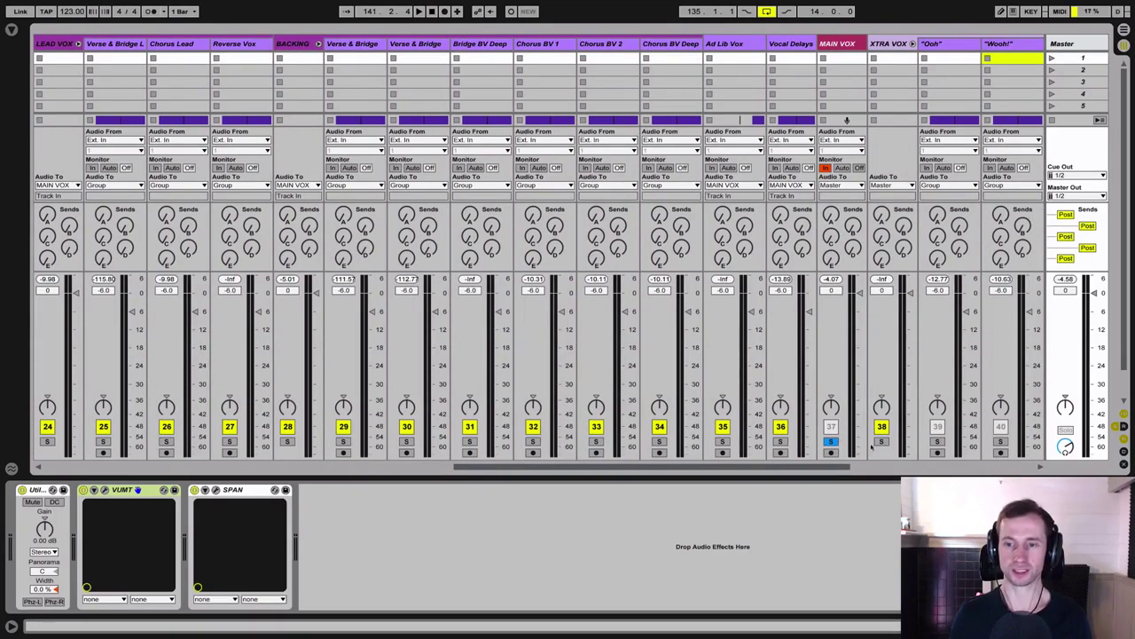
Solo the XTRA VOX group and audition it, and collapse its member tracks in the mixer
left_click(882, 440)
key("space")
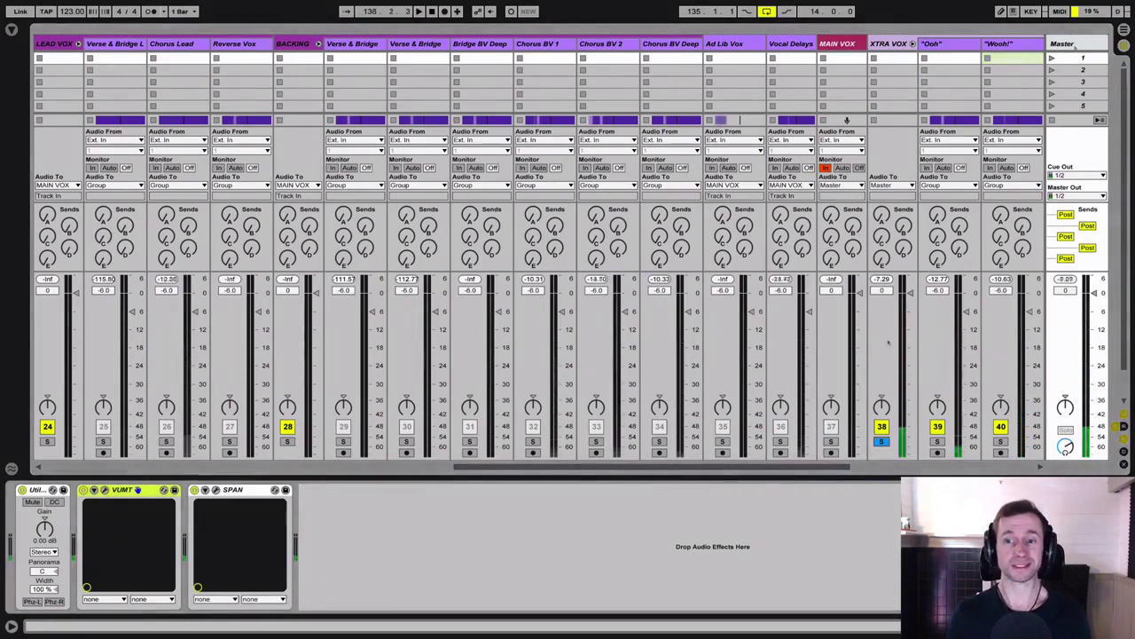
left_click(891, 44)
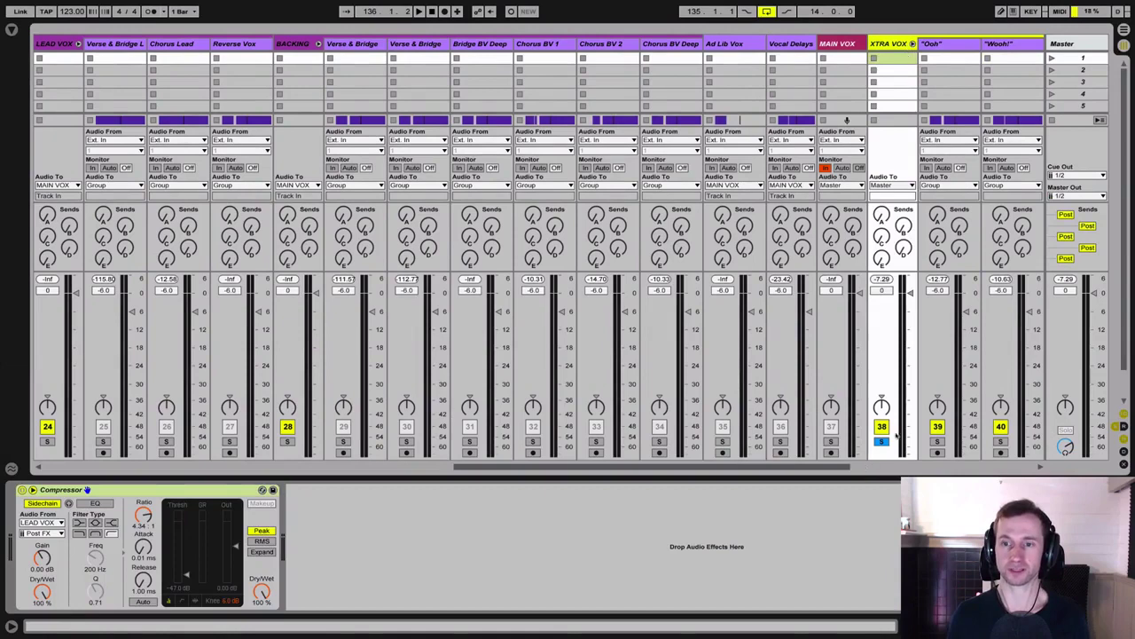
left_click(912, 43)
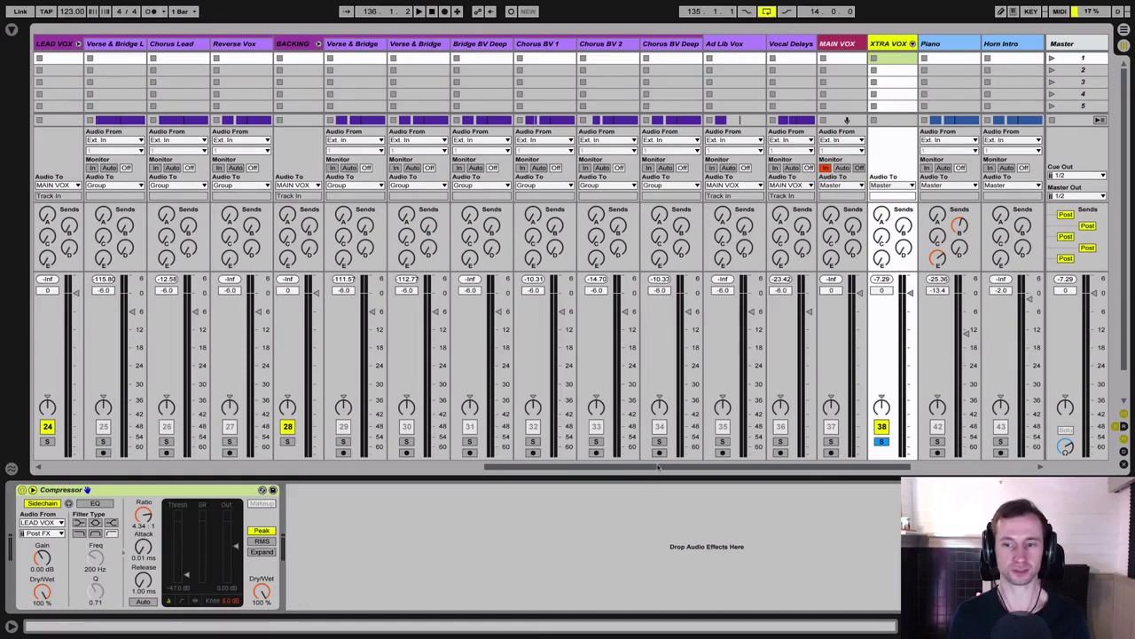
left_click_drag(658, 468, 649, 468)
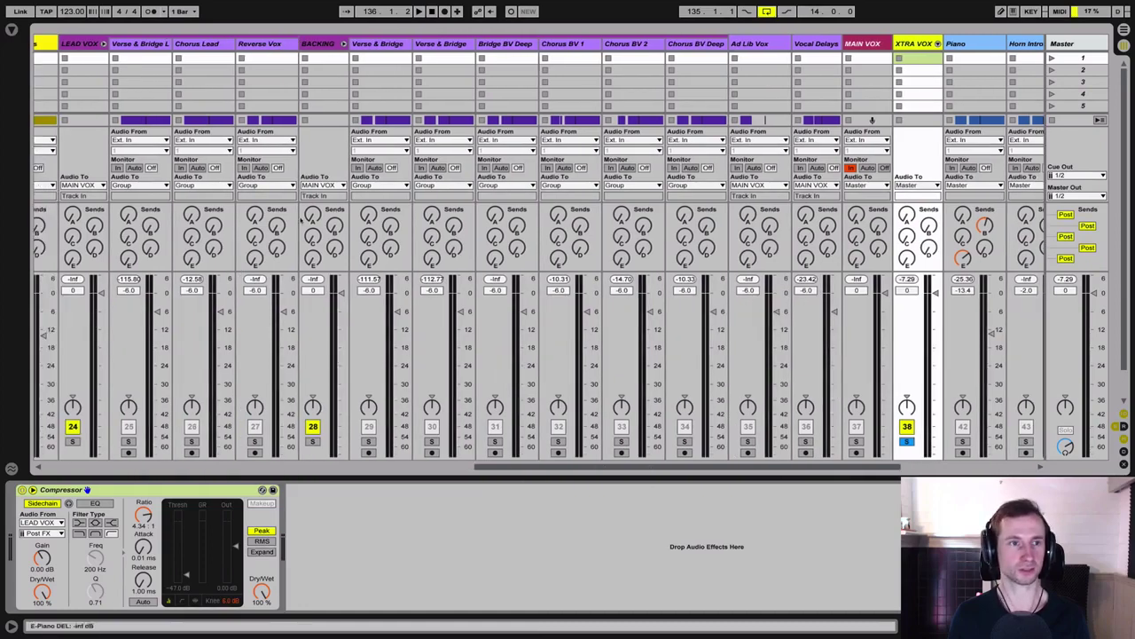
Examine the effect chains of the LEAD VOX and BACKING VOX groups and the Ad Lib Vox and Vocal Delays tracks
left_click(68, 43)
left_click(325, 44)
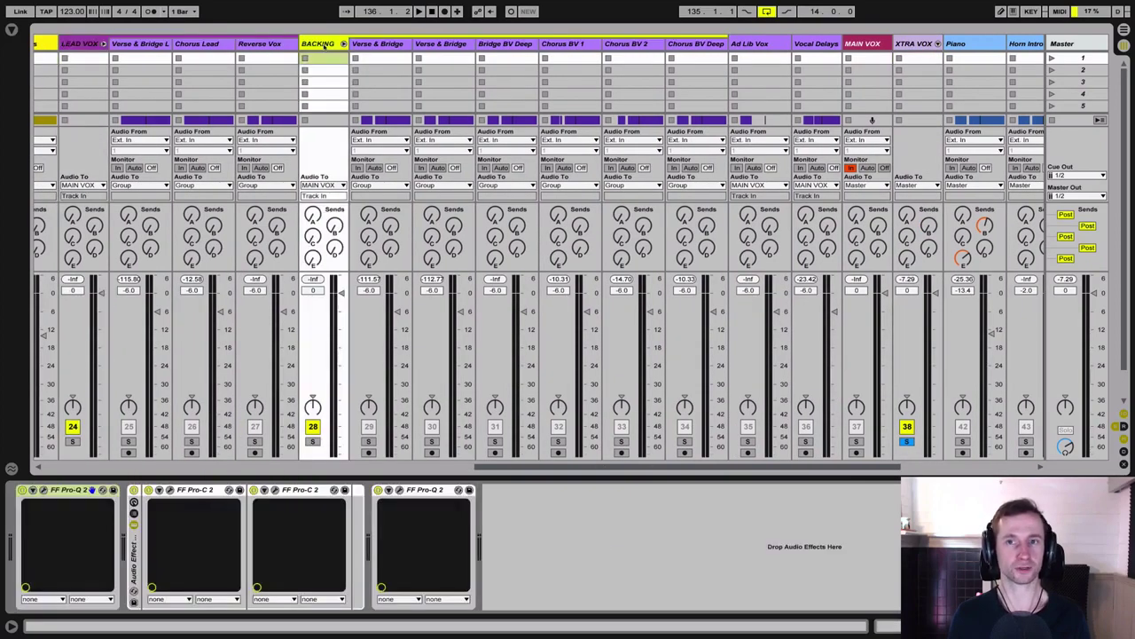
left_click(769, 44)
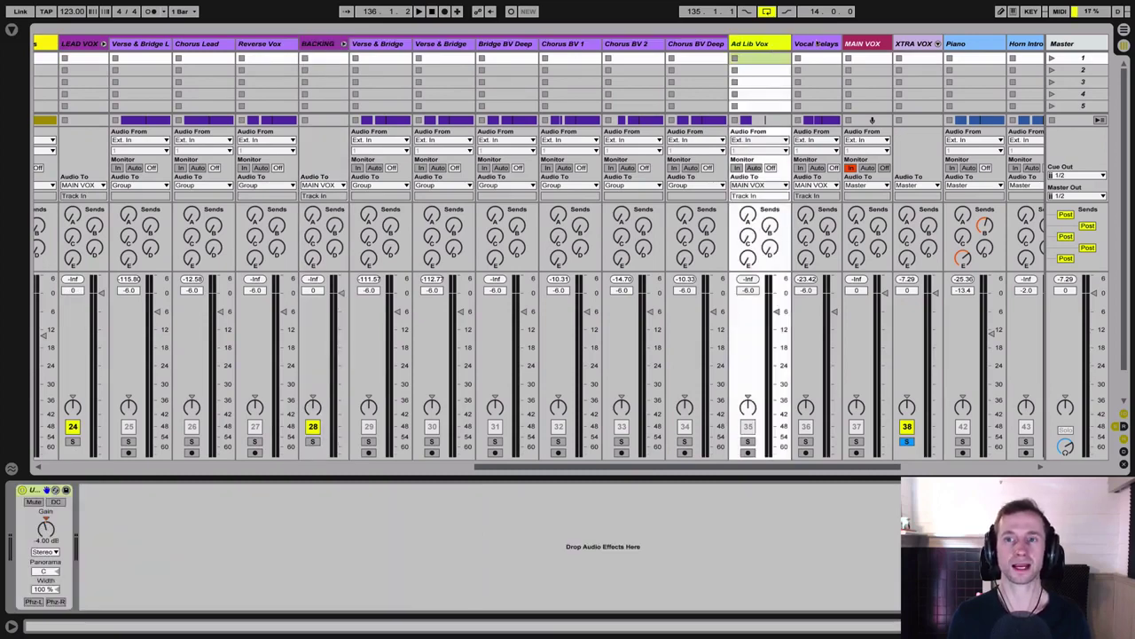
left_click(818, 43)
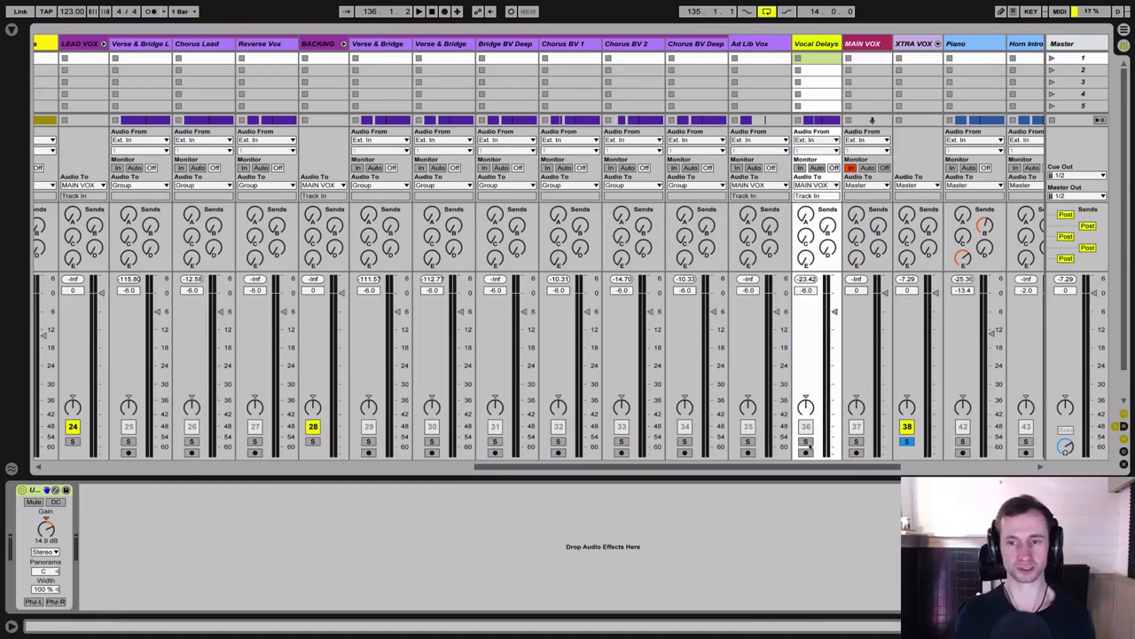
Audition the Vocal Delays track in solo, and turn its solo off
left_click(805, 441)
key("space")
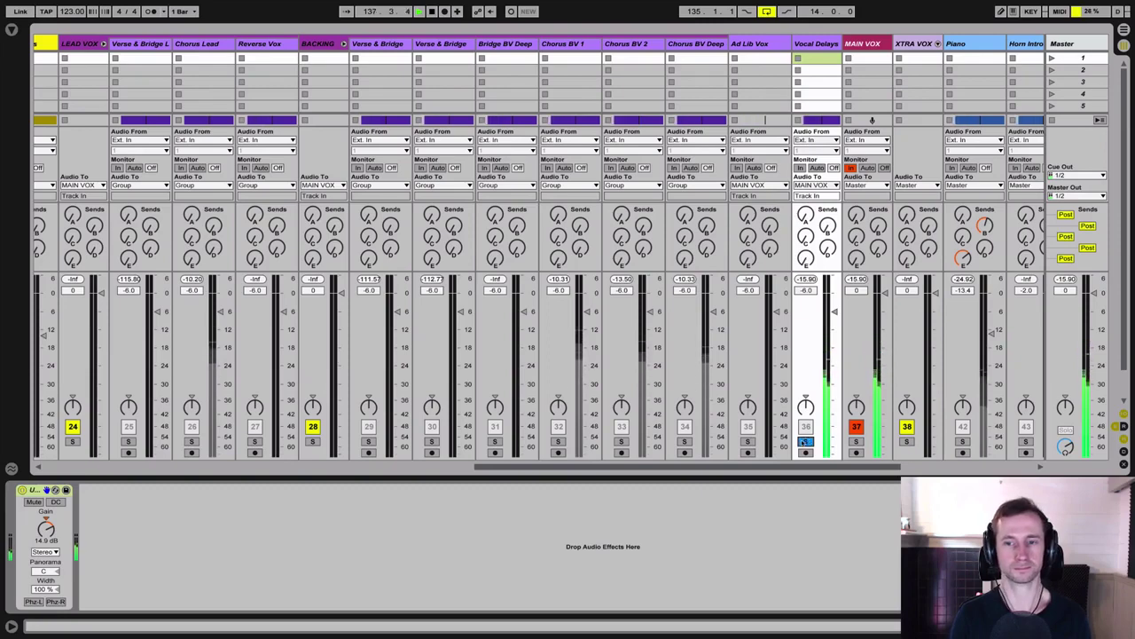
left_click(806, 441)
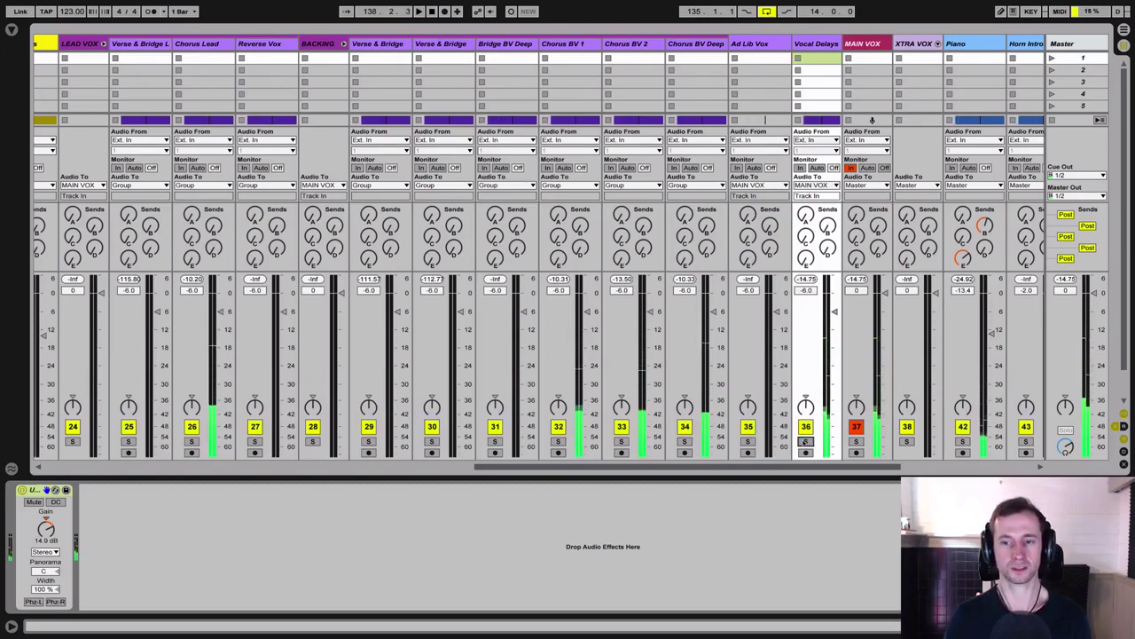
Review the lead vocal tracks from Verse & Bridge Lead to Reverse Vox and examine each one's effect chain
left_click(140, 44)
left_click(262, 44)
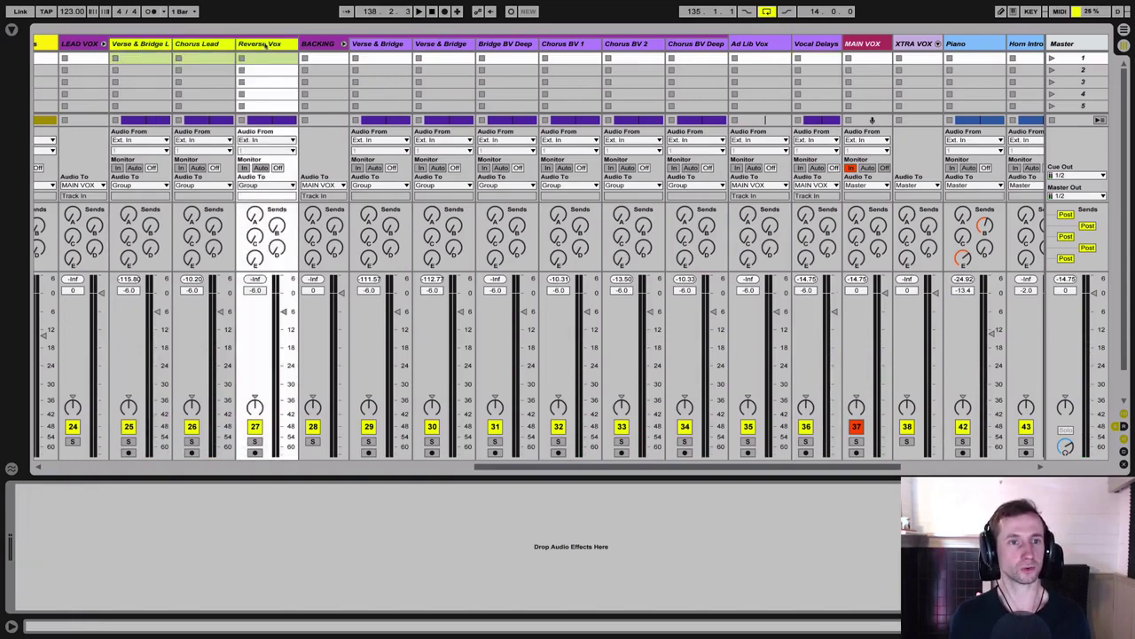
left_click(143, 45)
left_click(207, 45)
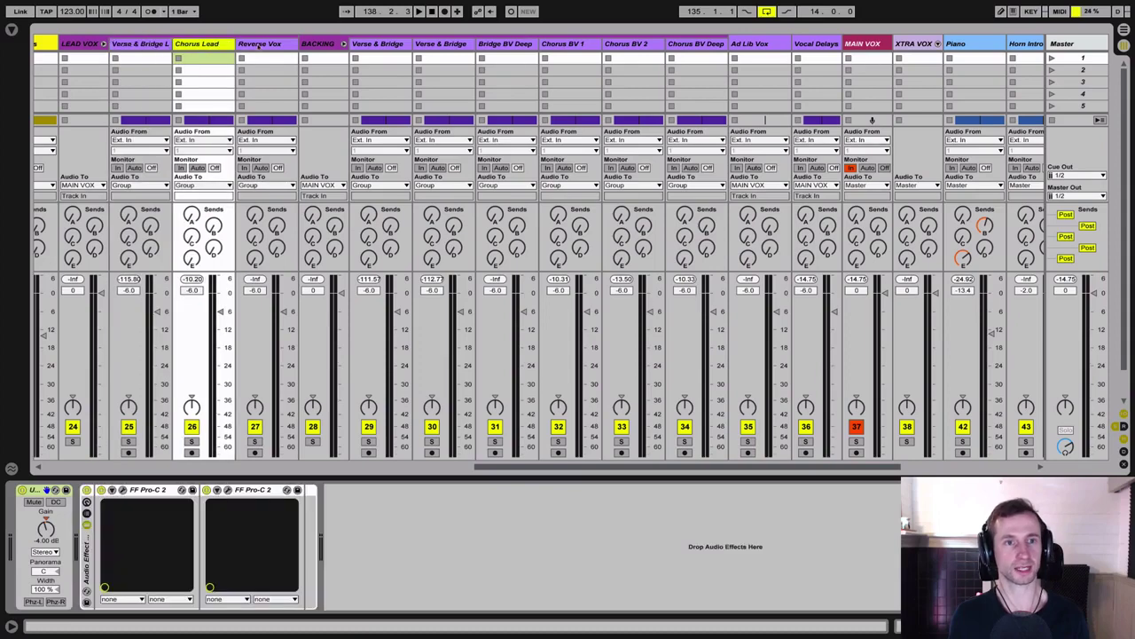
left_click(259, 44)
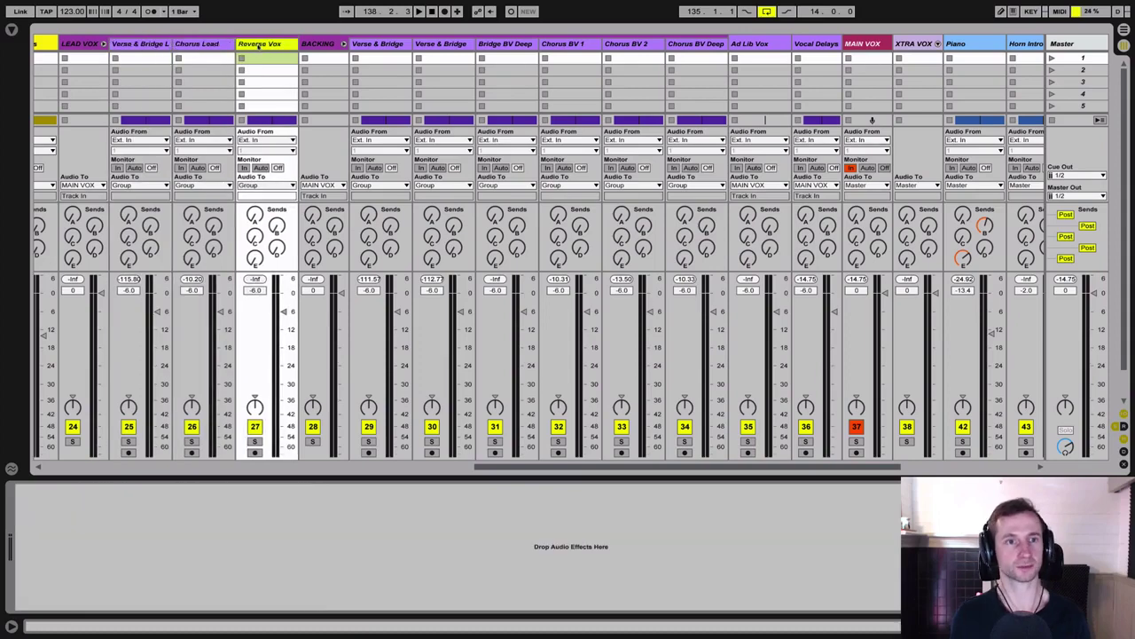
Go through the LEAD VOX, BACKING VOX, Ad Lib Vox and Vocal Delays sources and the MAIN VOX track they feed
left_click(78, 45)
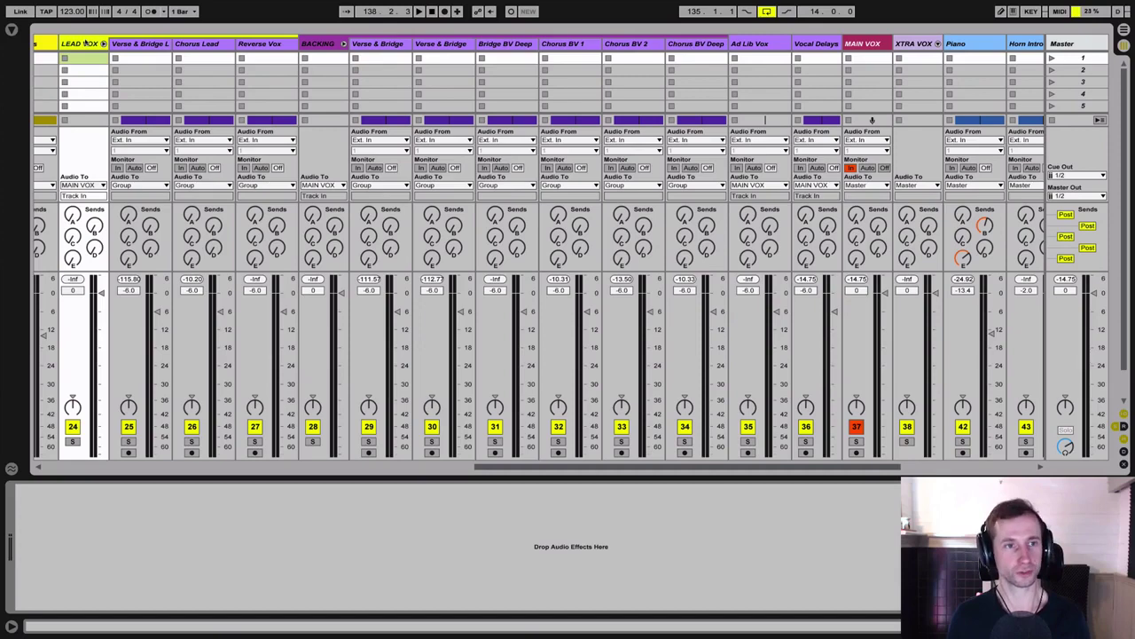
left_click(316, 41)
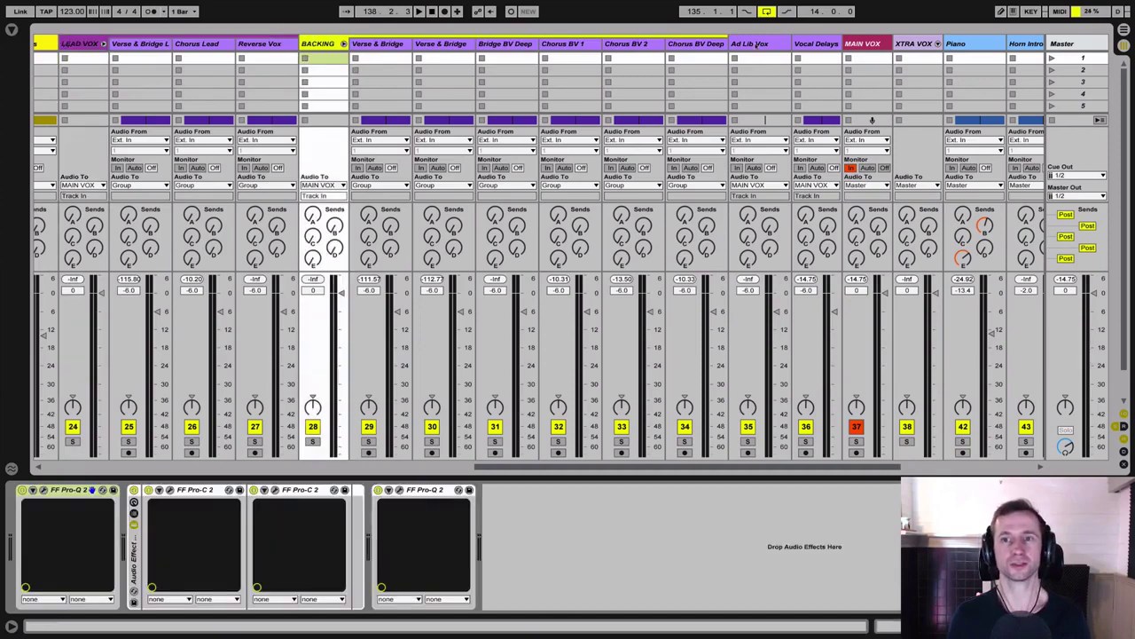
left_click(755, 44)
left_click(815, 42)
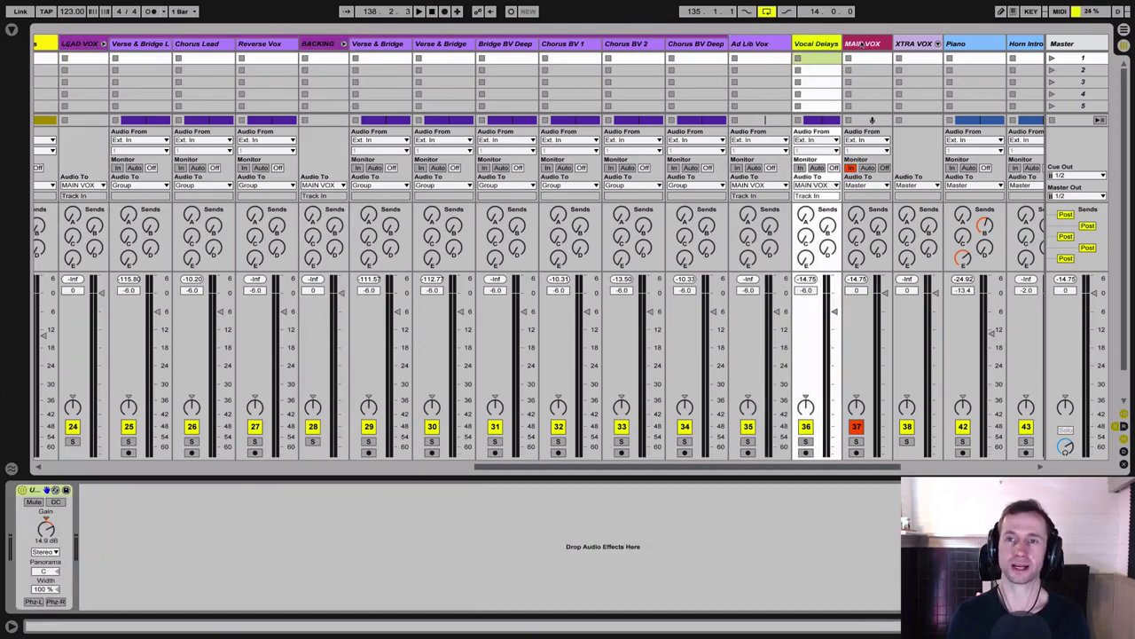
left_click(865, 44)
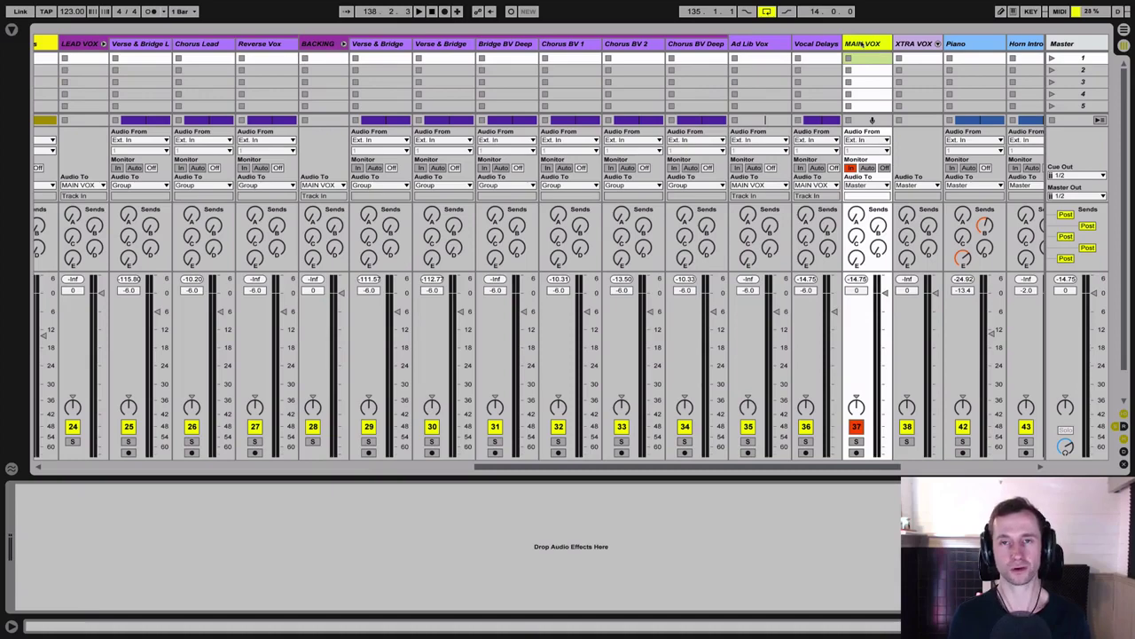
Solo the MAIN VOX track and play the chorus loop with its fader kept at 0 dB
left_click(857, 441)
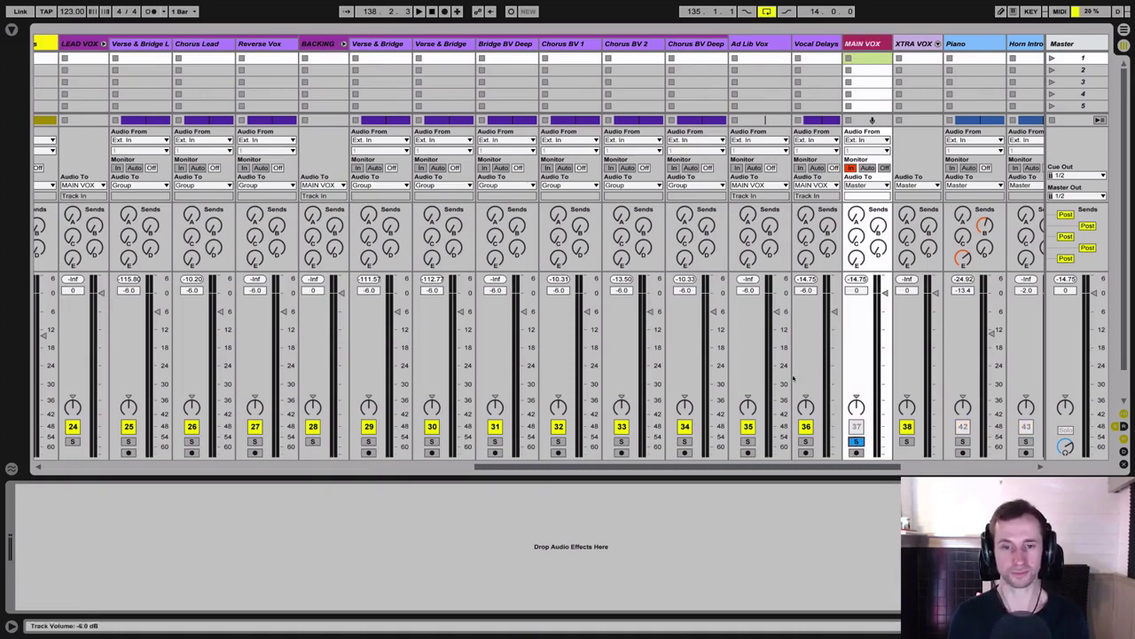
key("space")
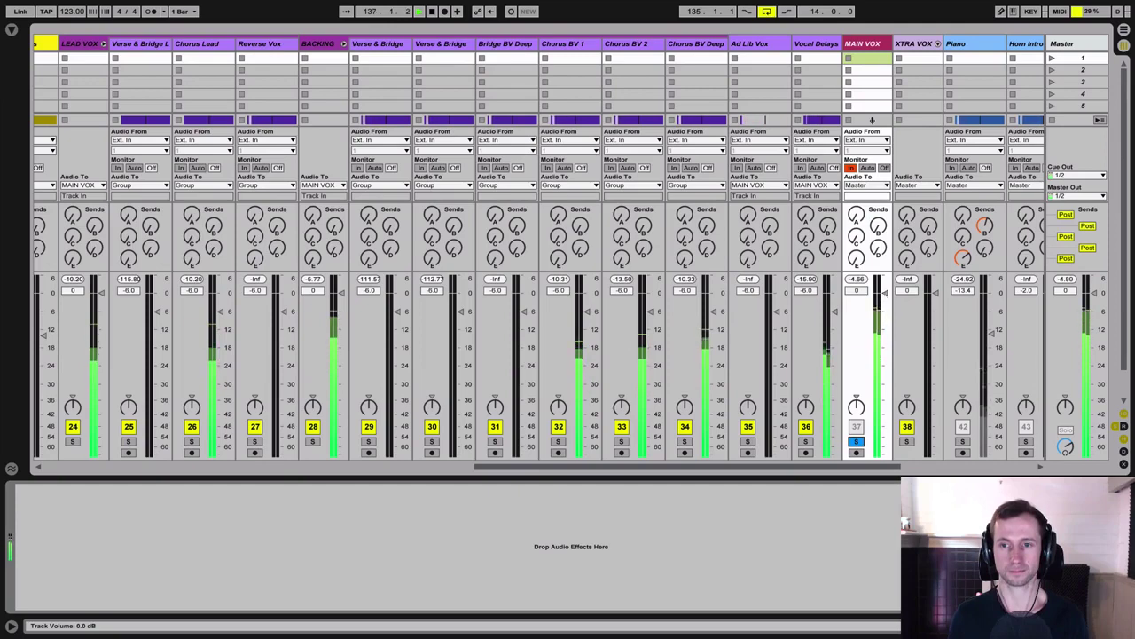
mouse_move(885, 295)
left_mouse_down()
mouse_move(884, 430)
mouse_move(884, 296)
left_mouse_up()
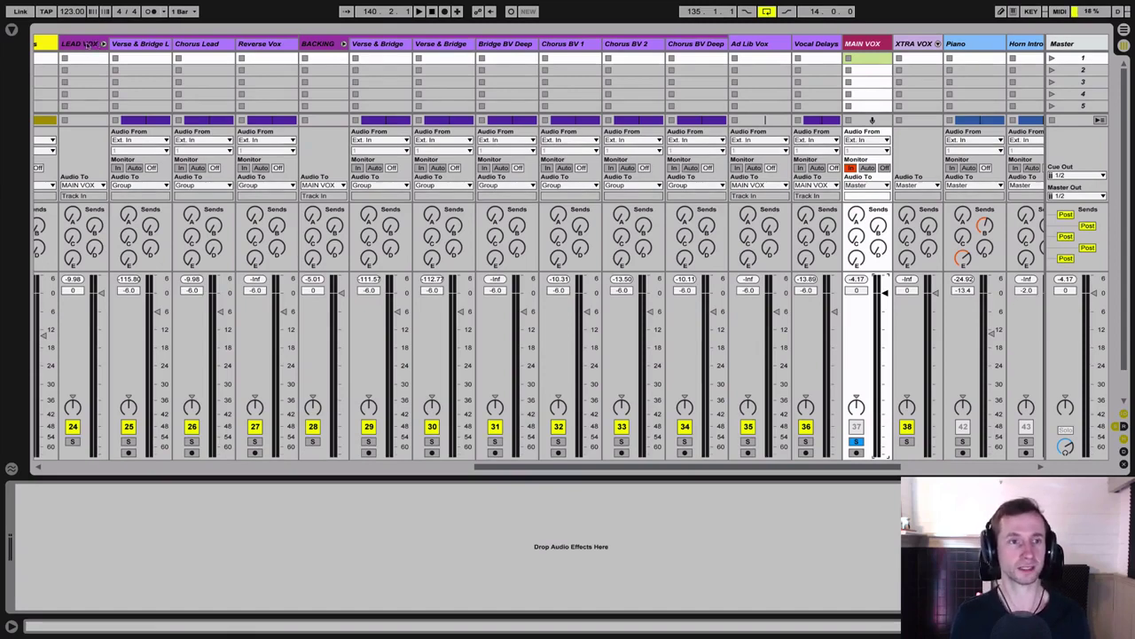
Select the Chorus Lead track, view the chorus up close in the arrangement and play it from bar 135
left_click(134, 43)
left_click(222, 46)
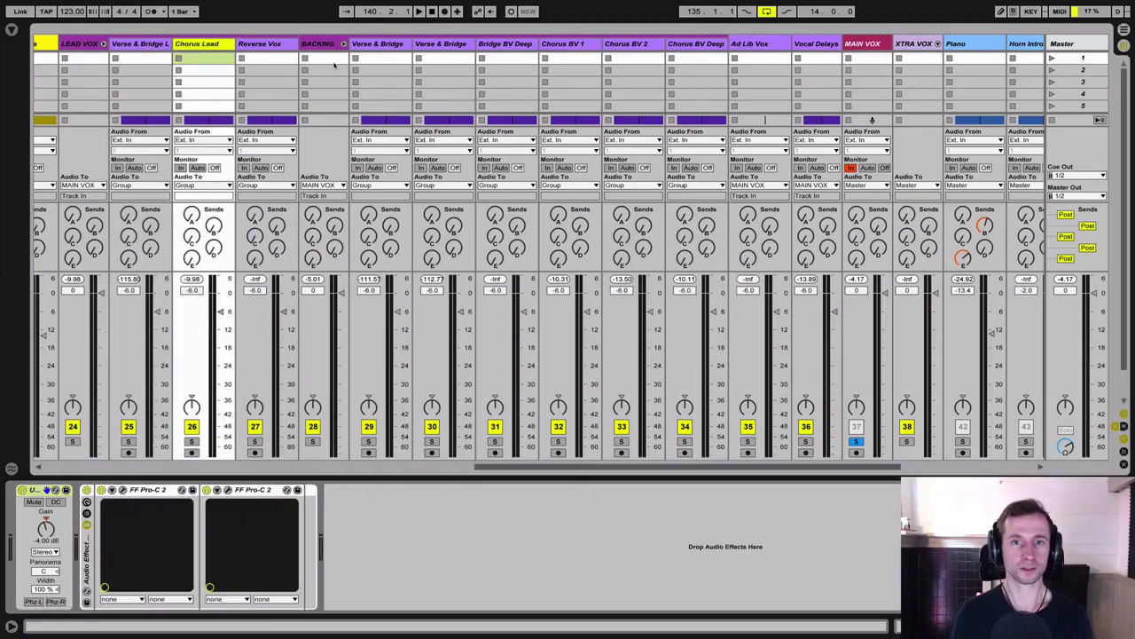
key("Tab")
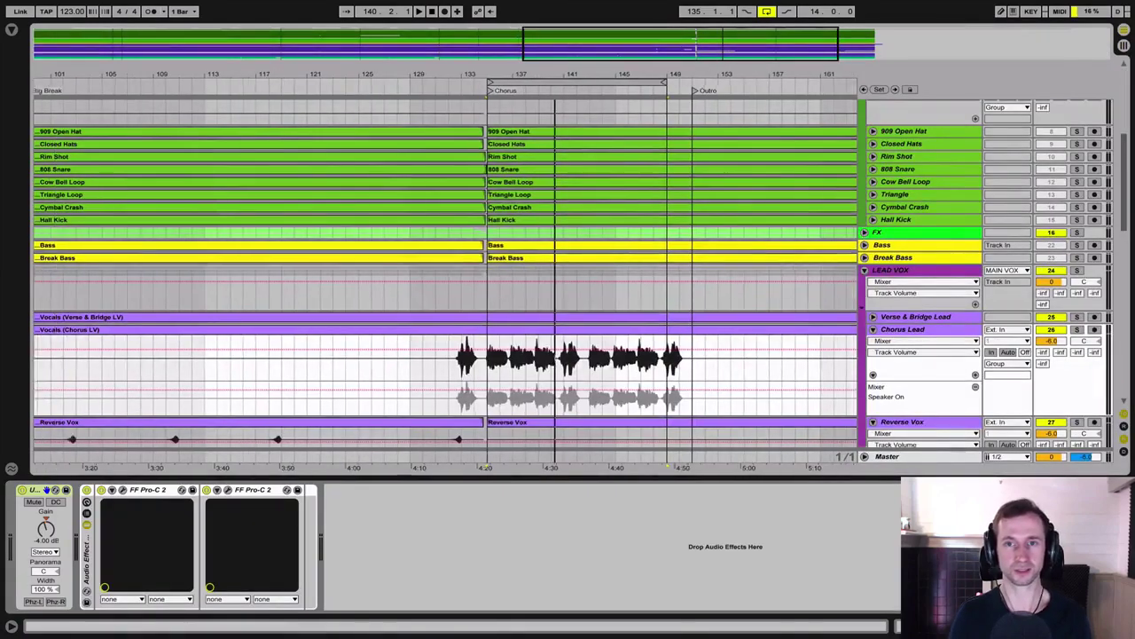
left_click_drag(555, 74, 450, 129)
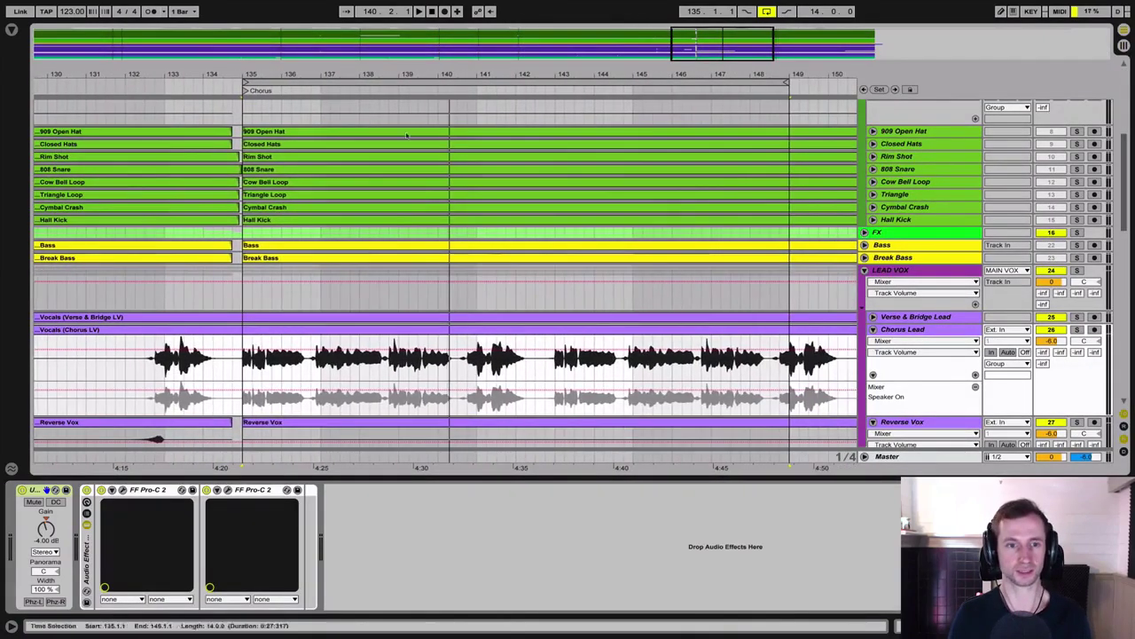
left_click(251, 307)
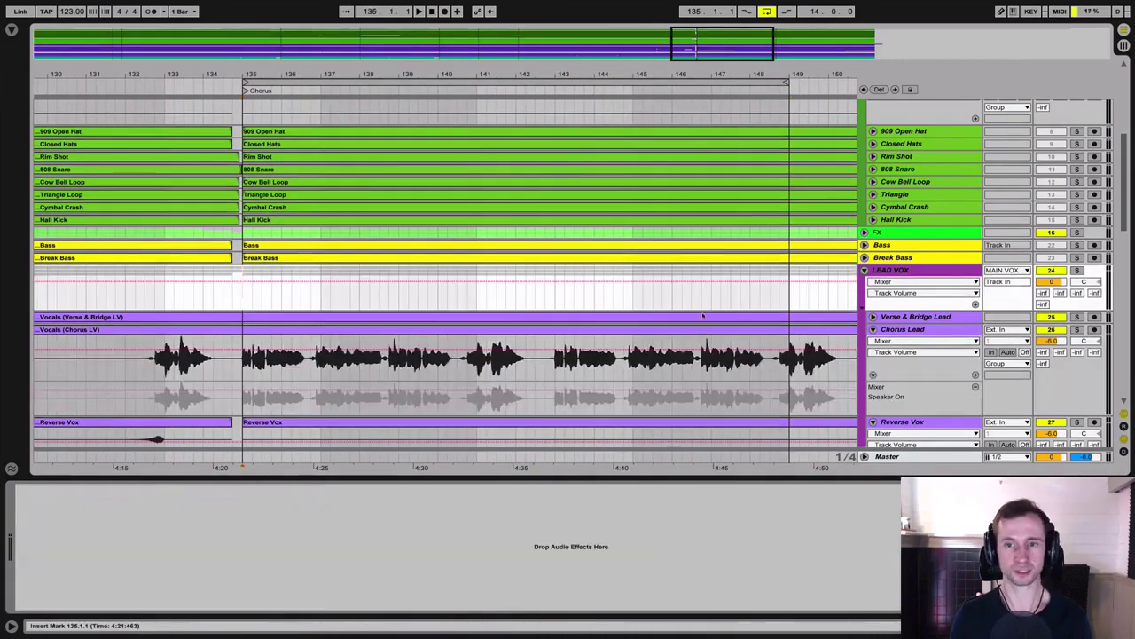
key("space")
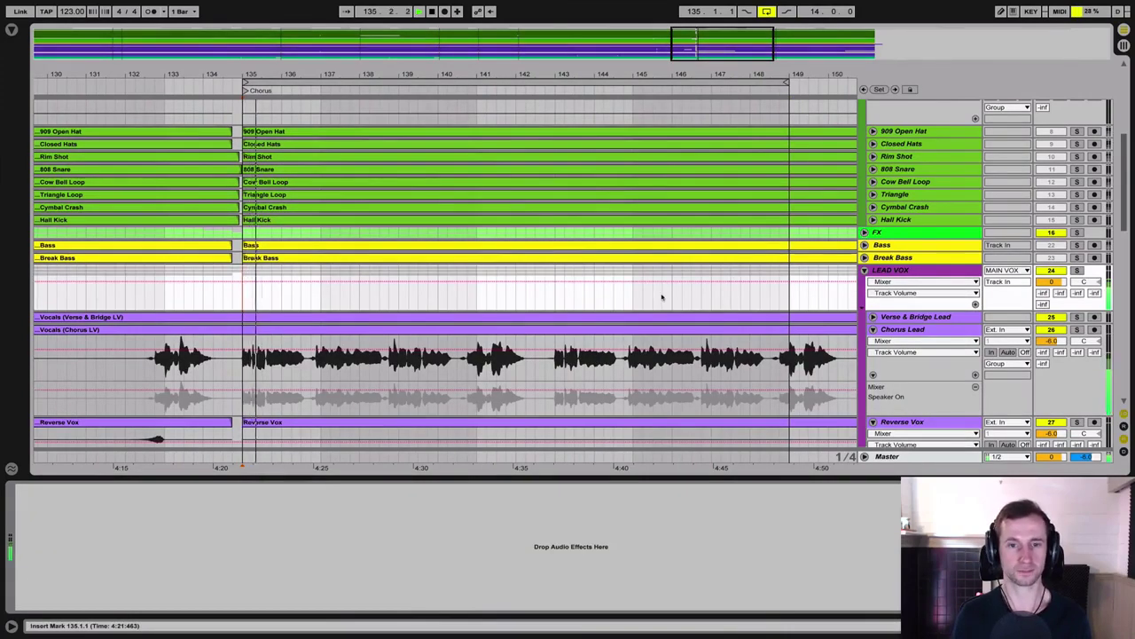
Return to the mixer and mute the BACKING VOX group and the Vocal Delays and Ad Lib Vox tracks
key("Tab")
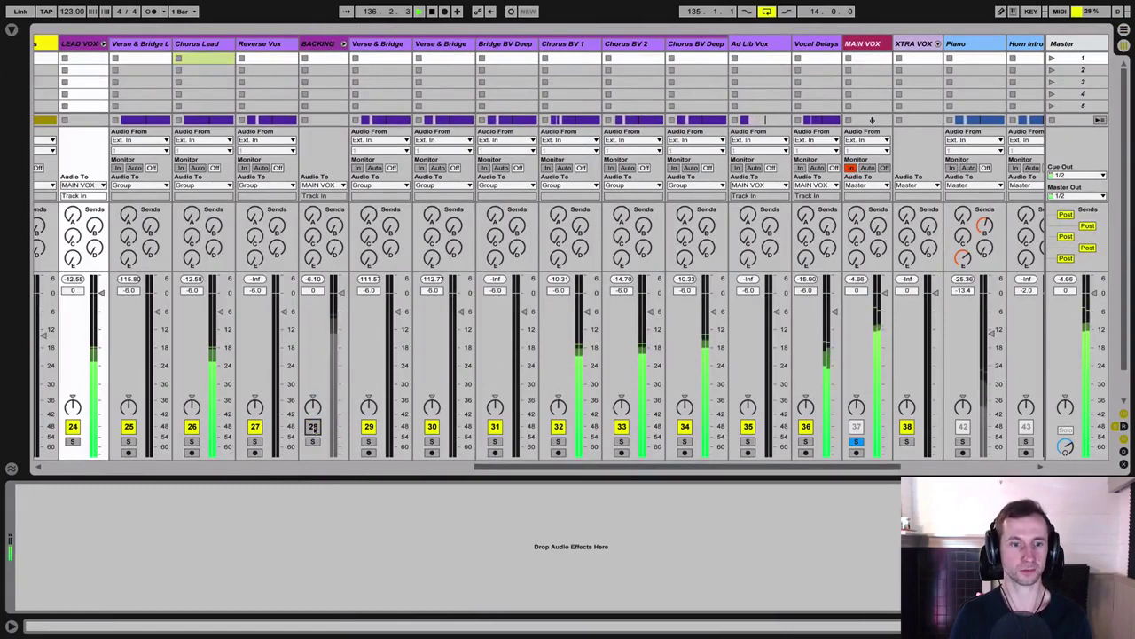
left_click(804, 426)
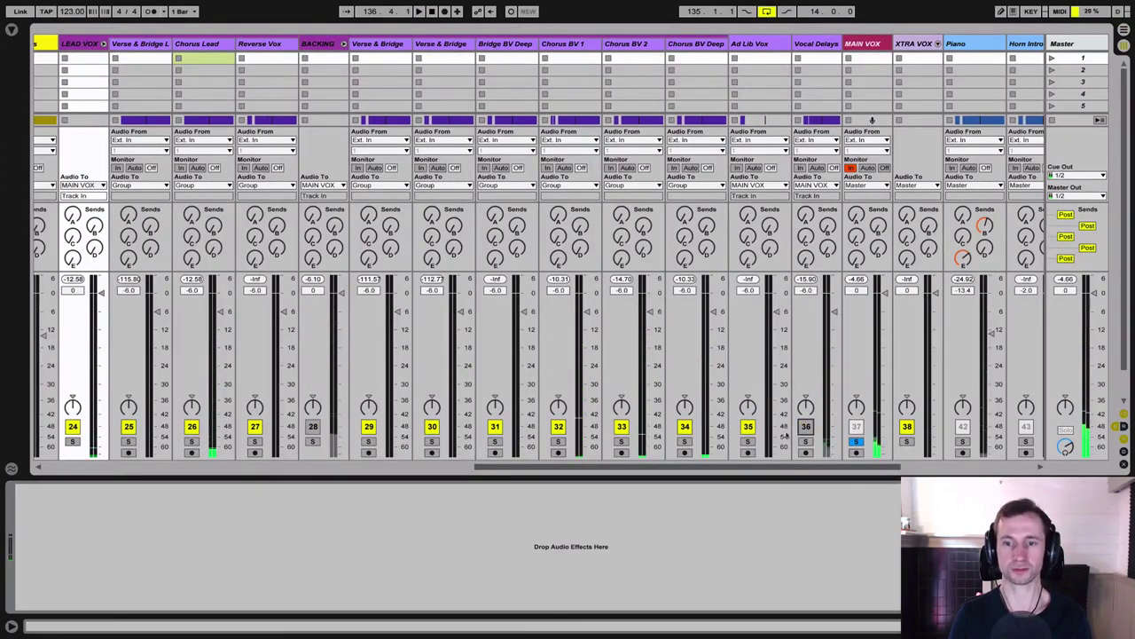
left_click(748, 426)
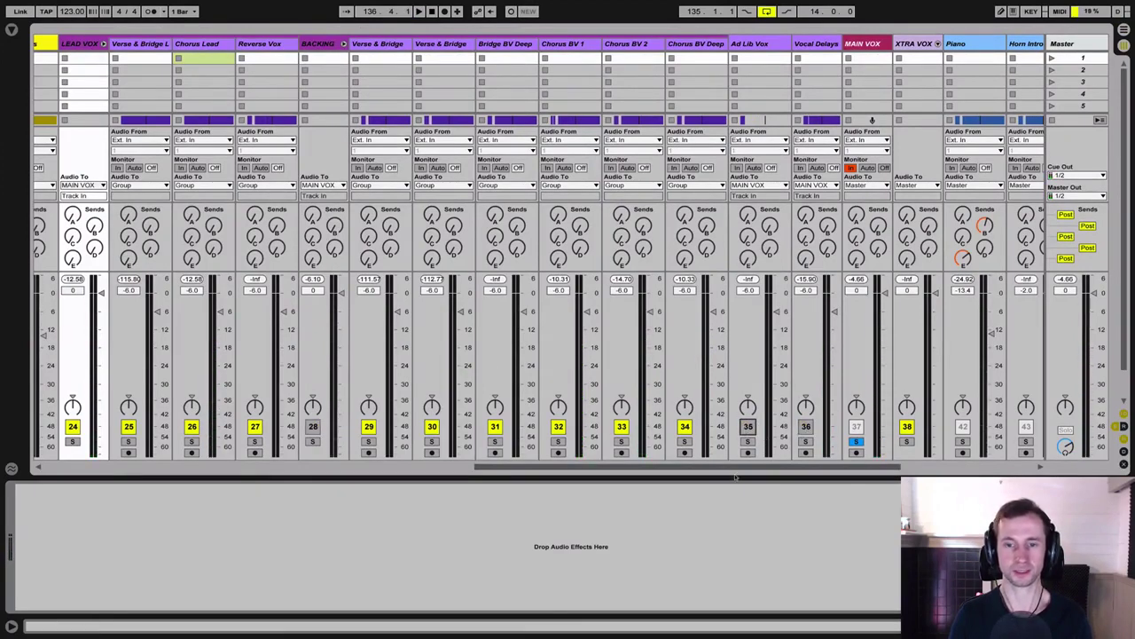
Collapse the BACKING VOX group in the mixer and play the chorus loop with just the lead vocal sounding
scroll(733, 473, "left", 2)
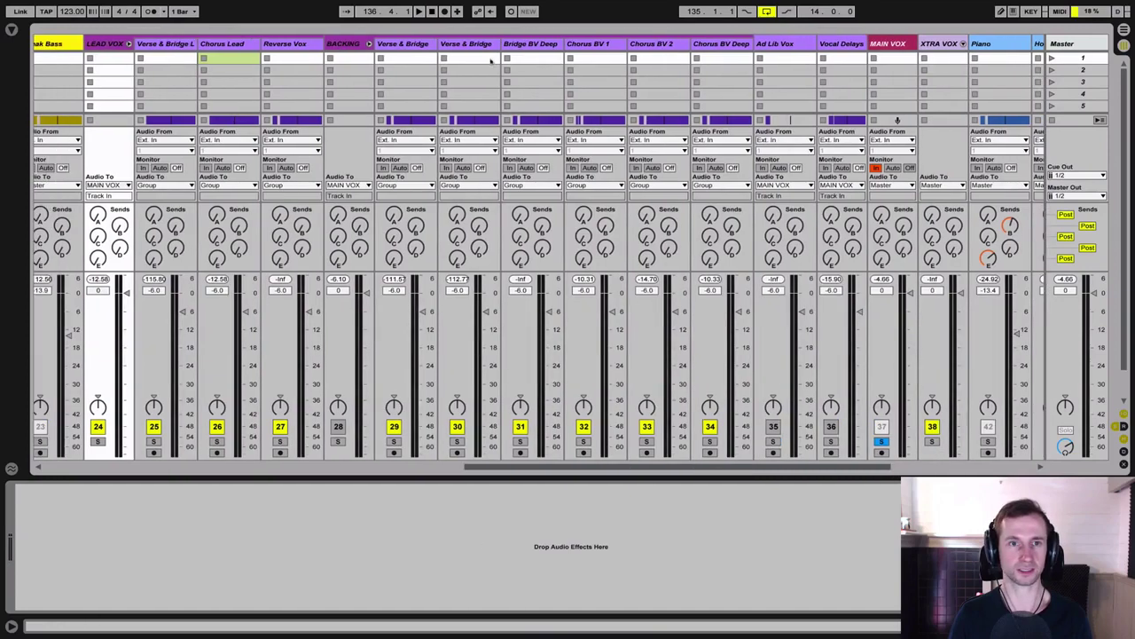
left_click(370, 43)
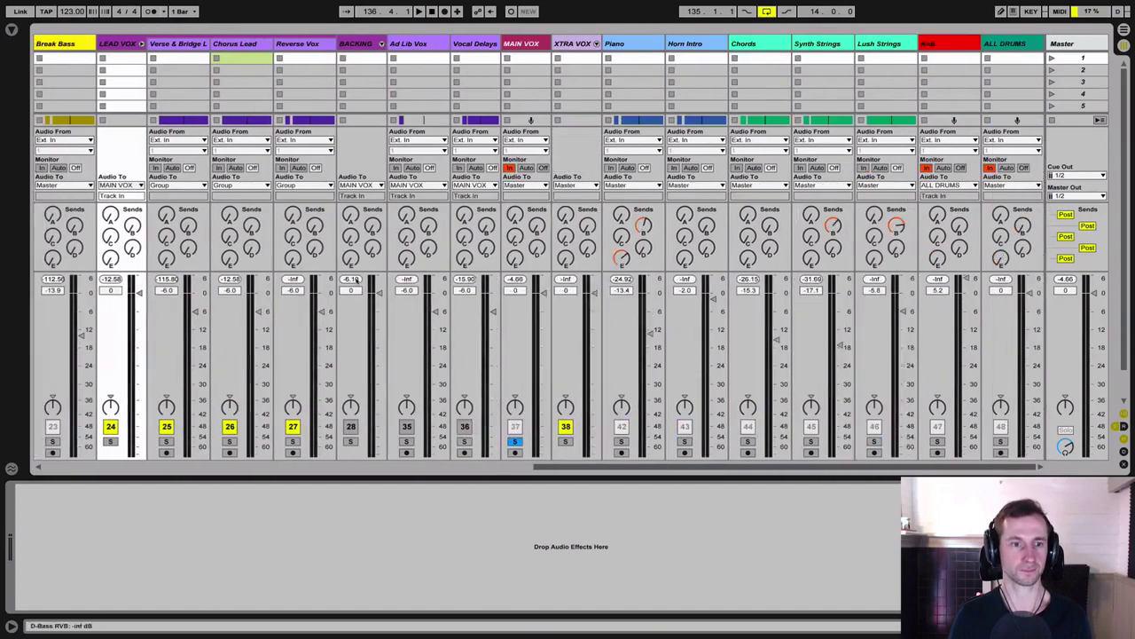
key("space")
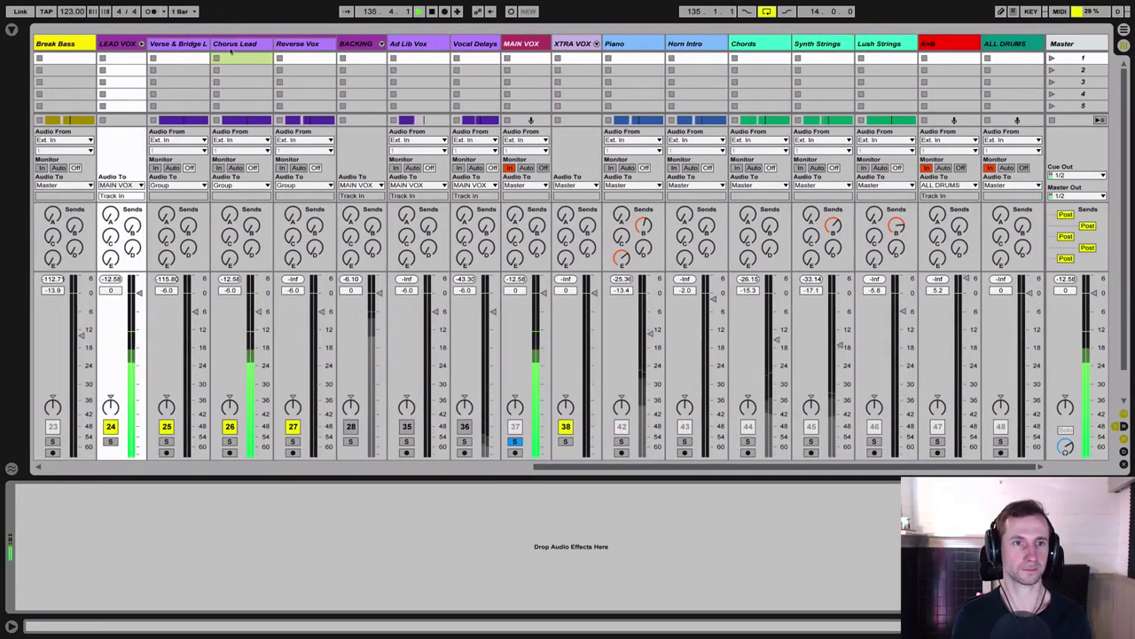
Add the FabFilter FF Pro-Q 2 plug-in after the Utility on the Chorus Lead track
left_click(232, 45)
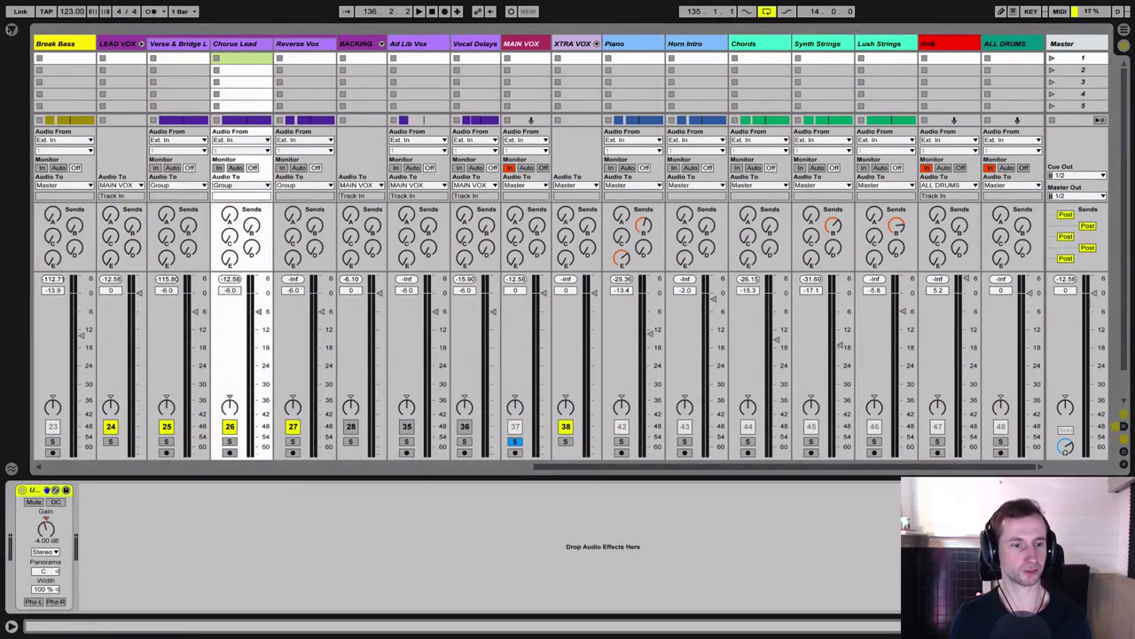
left_click(48, 490)
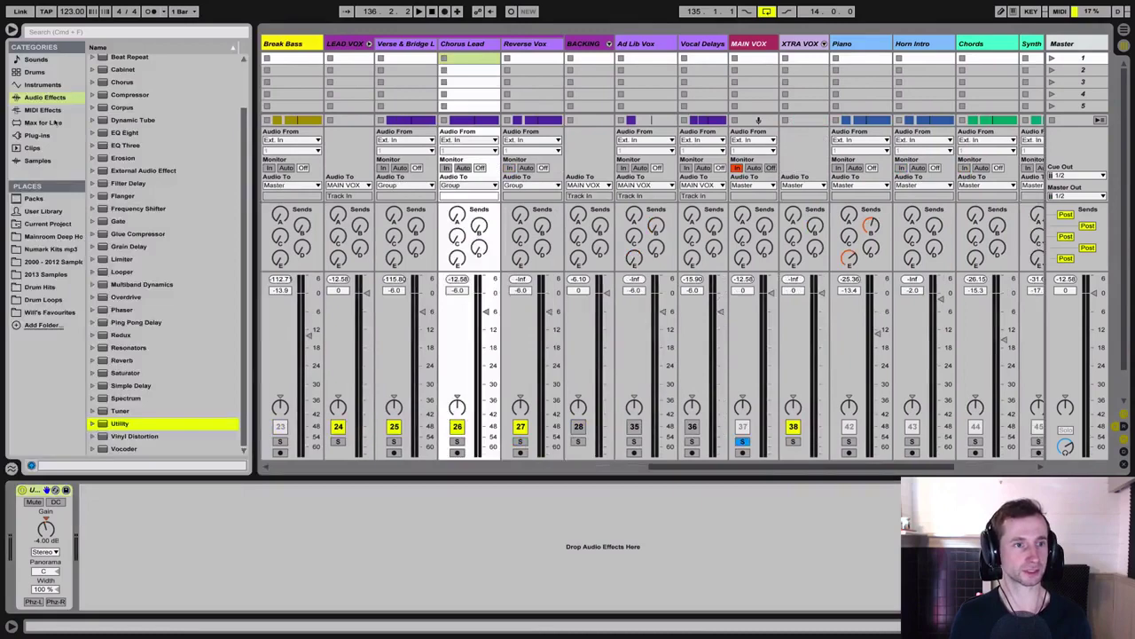
left_click(38, 134)
left_click(116, 123)
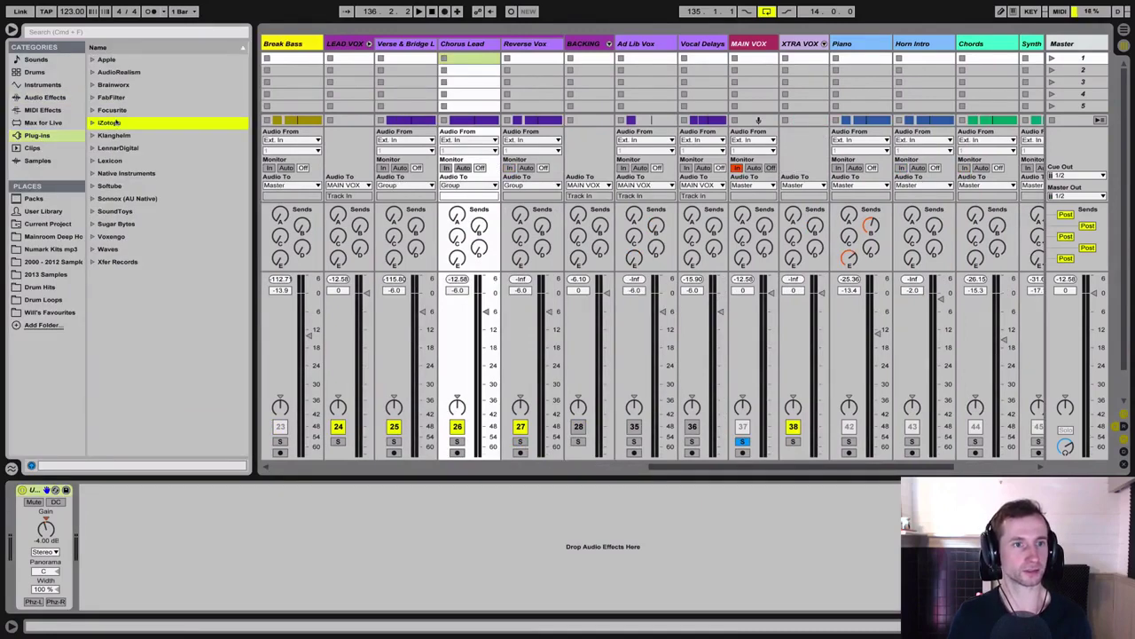
key("Up")
key("Up")
key("Right")
left_click(142, 224)
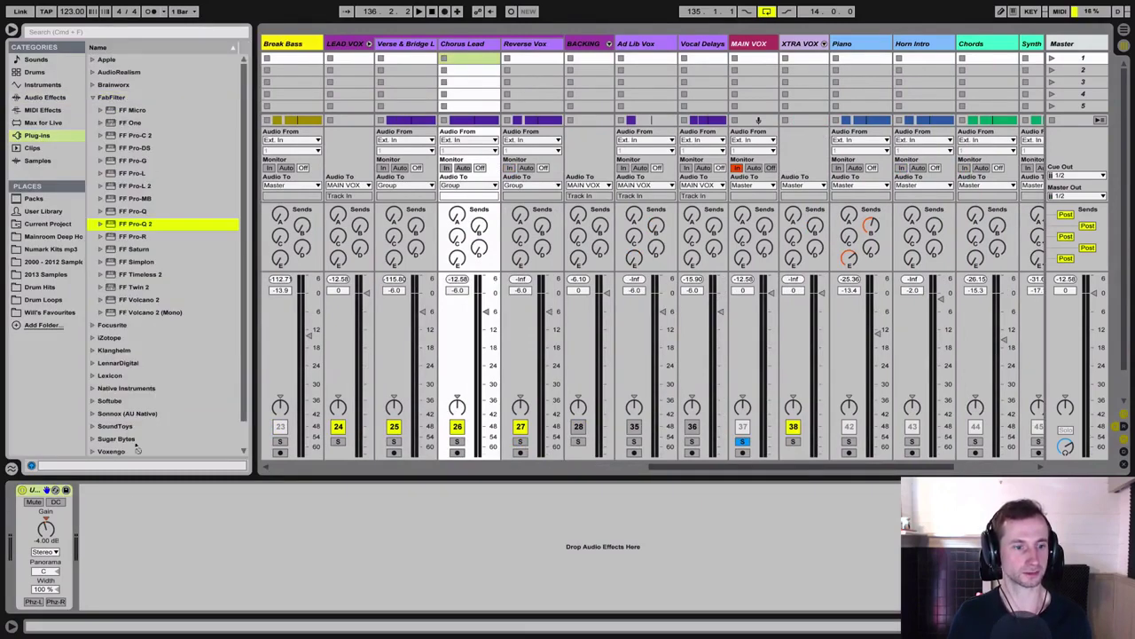
left_click_drag(138, 451, 124, 537)
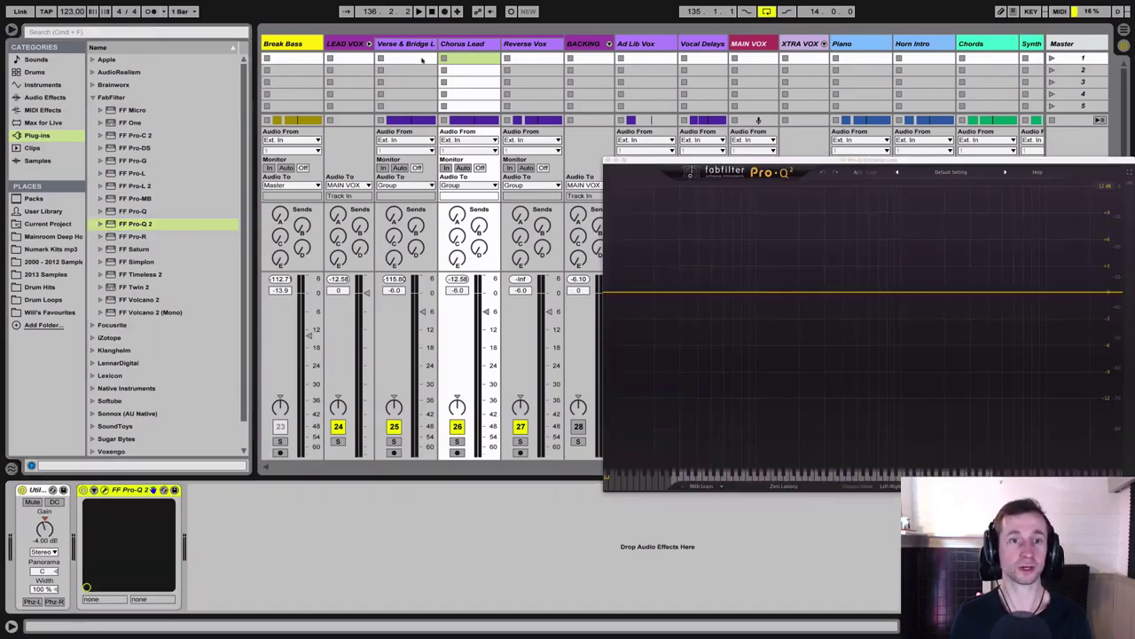
Check the device chains of LEAD VOX, Verse & Bridge Lead and Chorus Lead, and play the chorus to examine its Pro-Q 2 spectrum
left_click(336, 44)
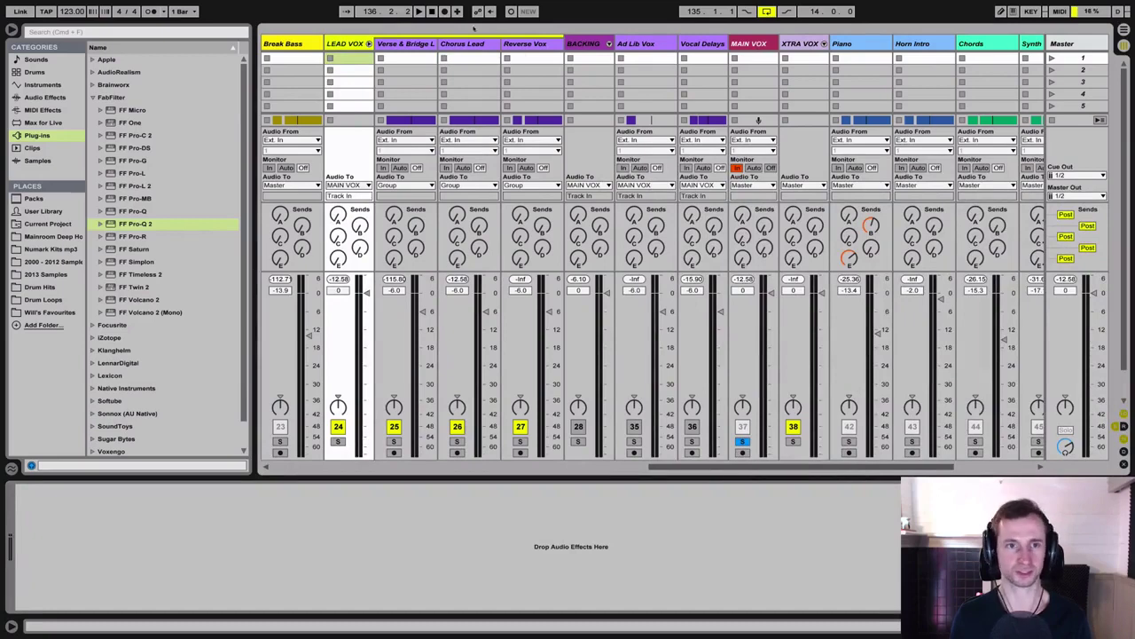
left_click(421, 48)
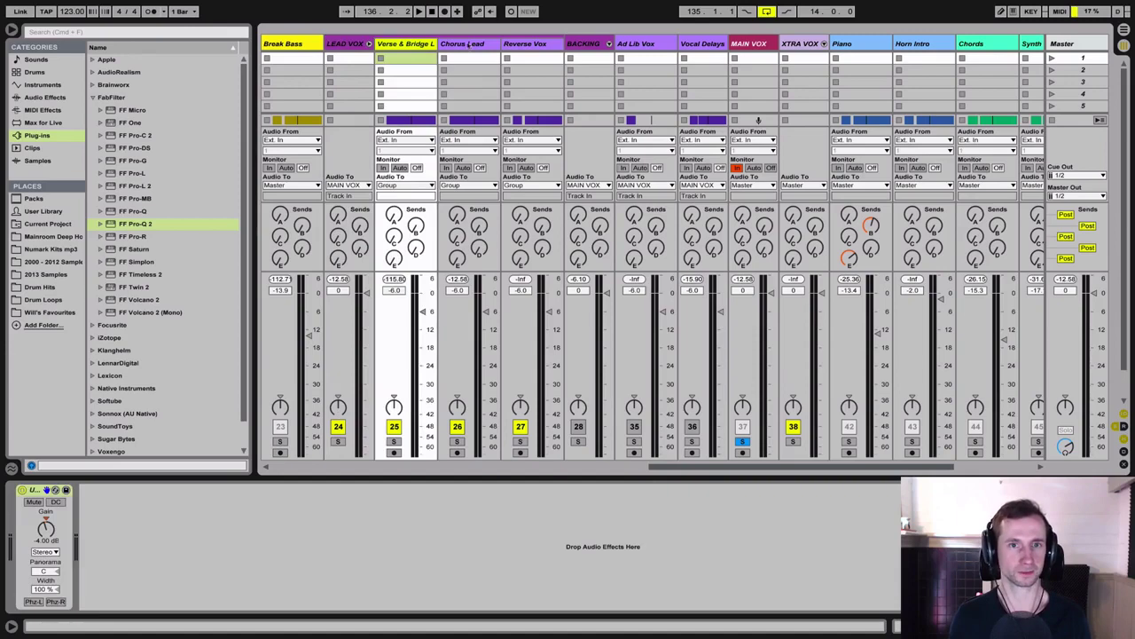
left_click(468, 44)
key("space")
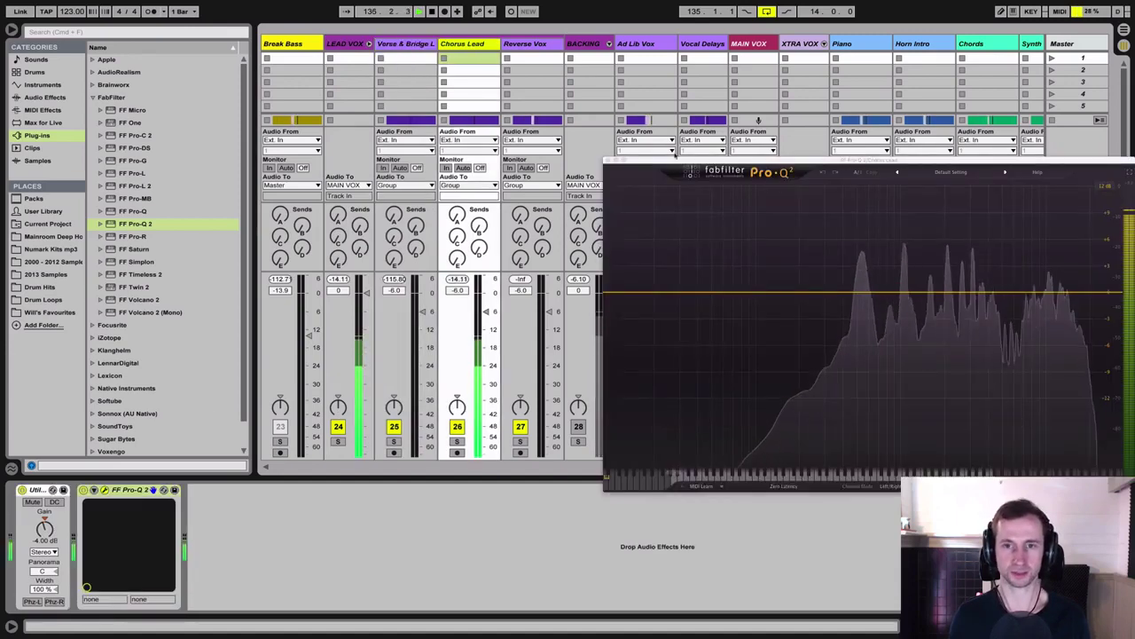
left_click_drag(675, 155, 346, 145)
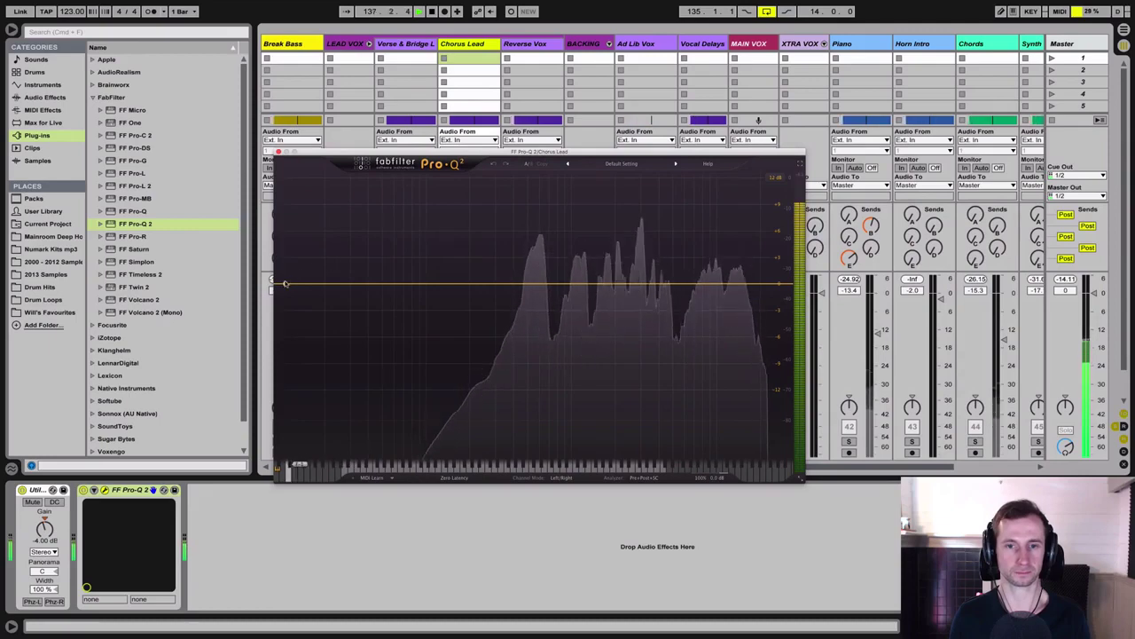
key("space")
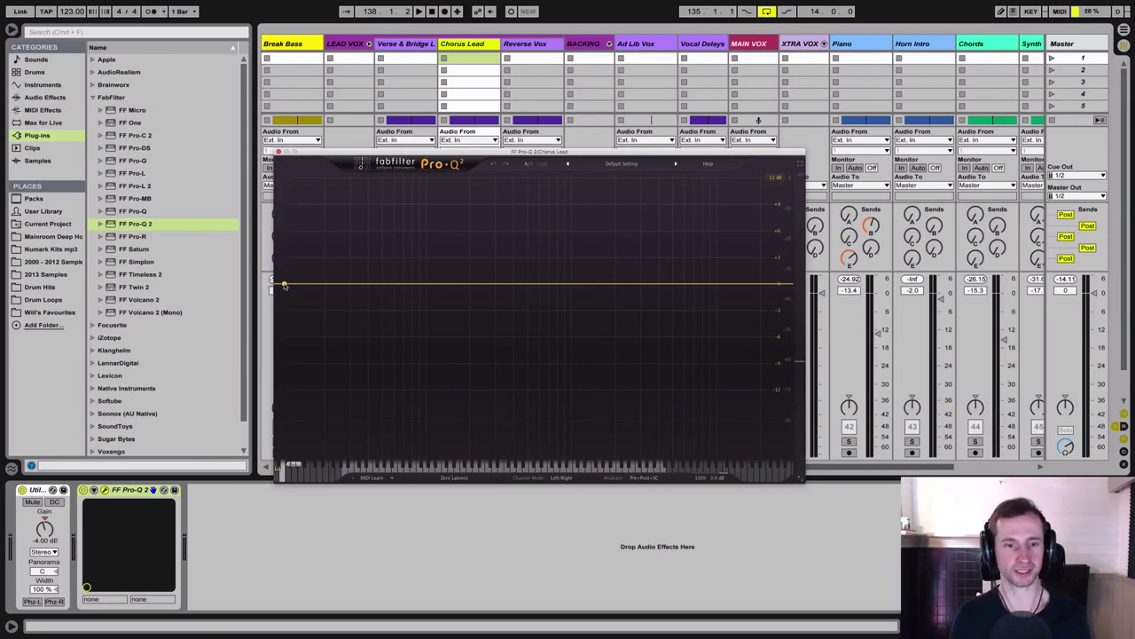
Add a low cut band at about 177 Hz in the Chorus Lead's Pro-Q 2 and audition the vocal through it
double_click(285, 285)
left_click_drag(346, 430, 350, 400)
key("space")
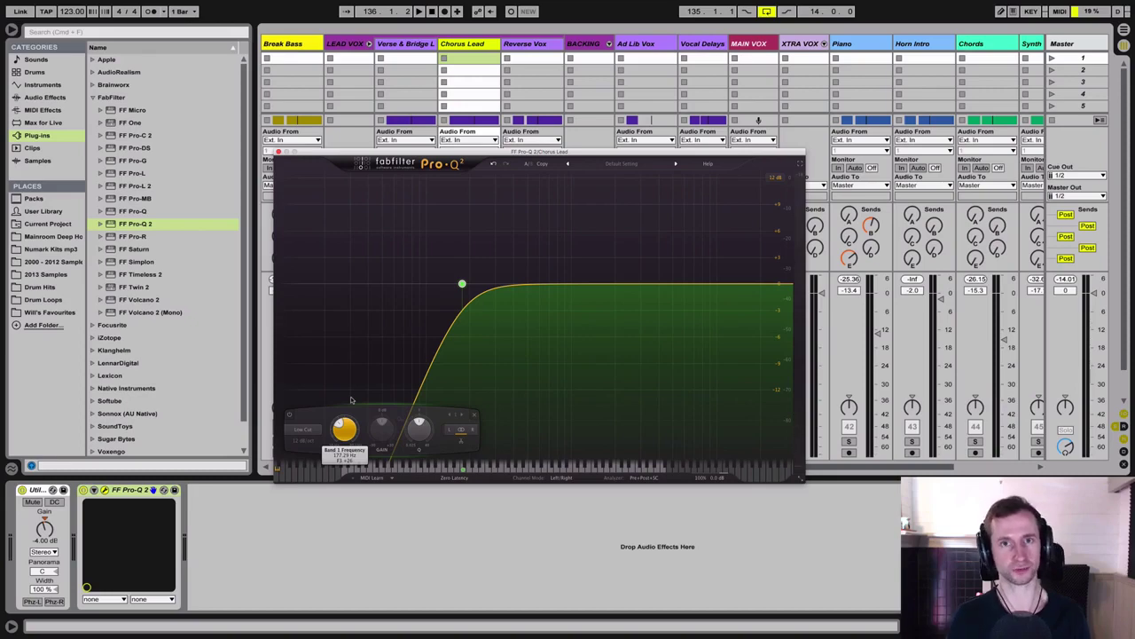
Switch to the arrangement and move the Pro-Q 2 window out of the way, closing it to uncover the tracks
left_click_drag(418, 153, 573, 170)
key("Tab")
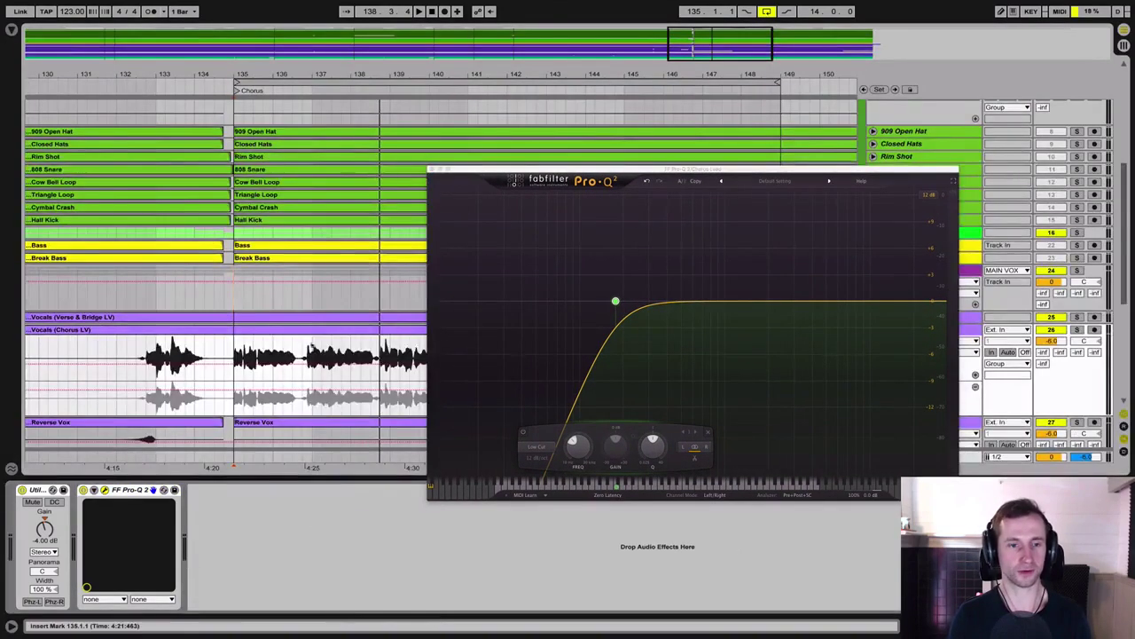
left_click_drag(498, 180, 480, 508)
left_click(401, 497)
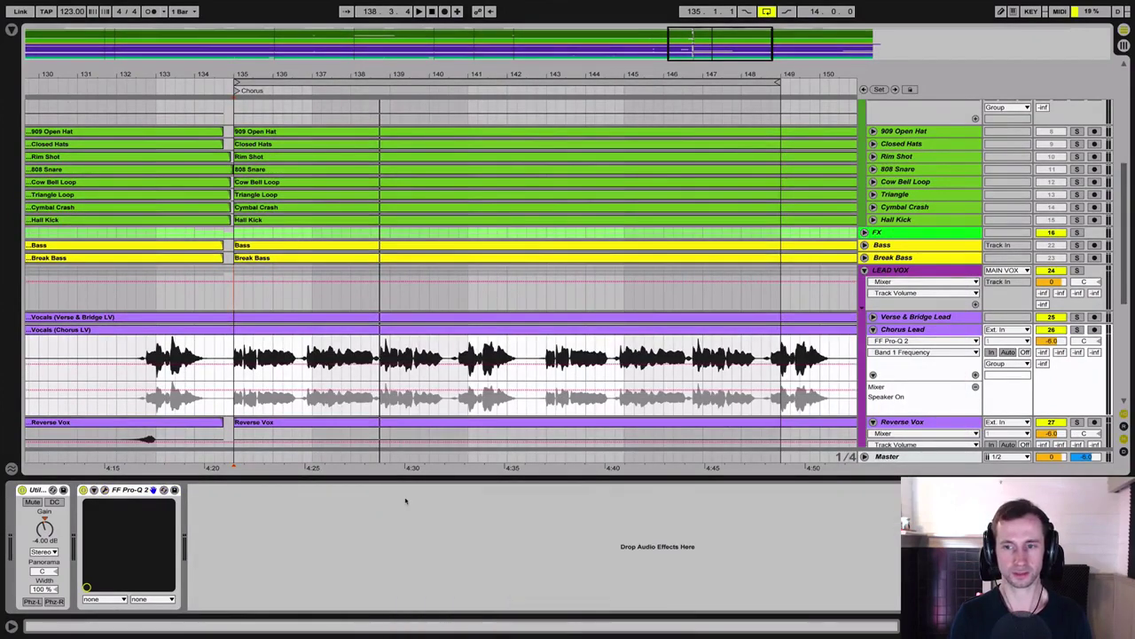
Enlarge the Chorus Lead track in the arrangement so its waveform fills the view over bars 135 to 142
left_click_drag(335, 71, 585, 388)
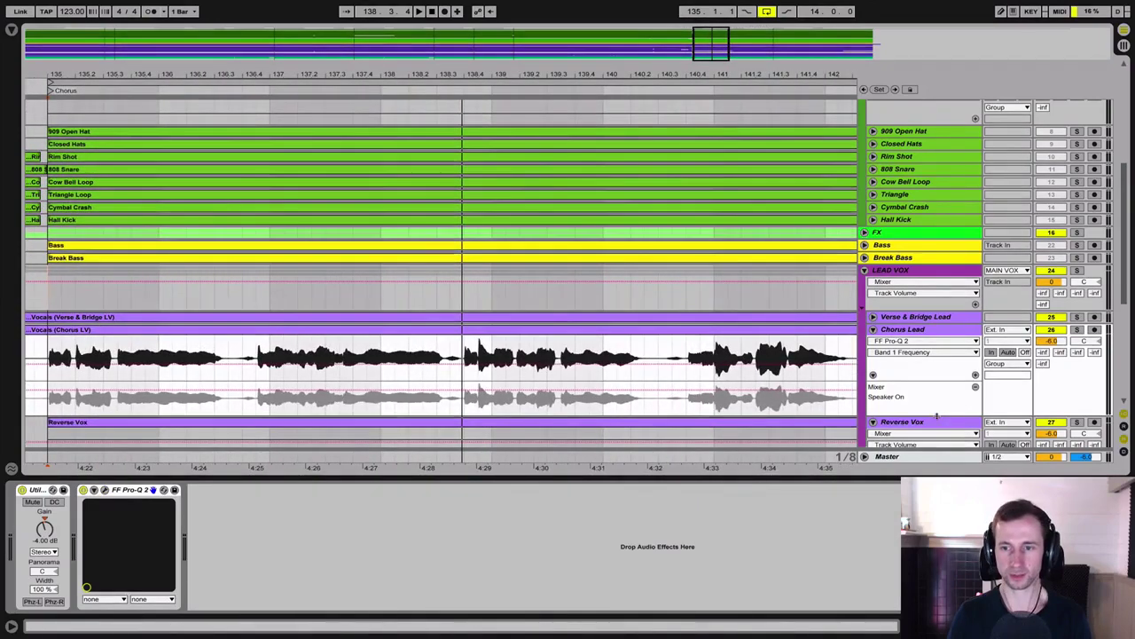
left_click_drag(940, 416, 939, 568)
scroll(612, 284, "down", 5)
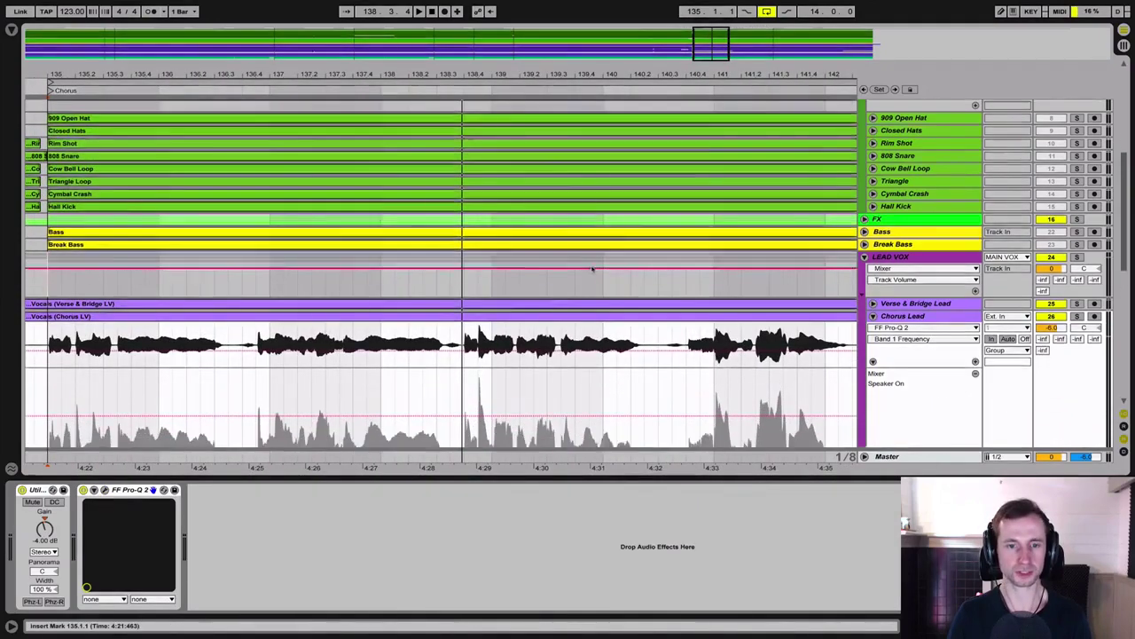
left_click(976, 214)
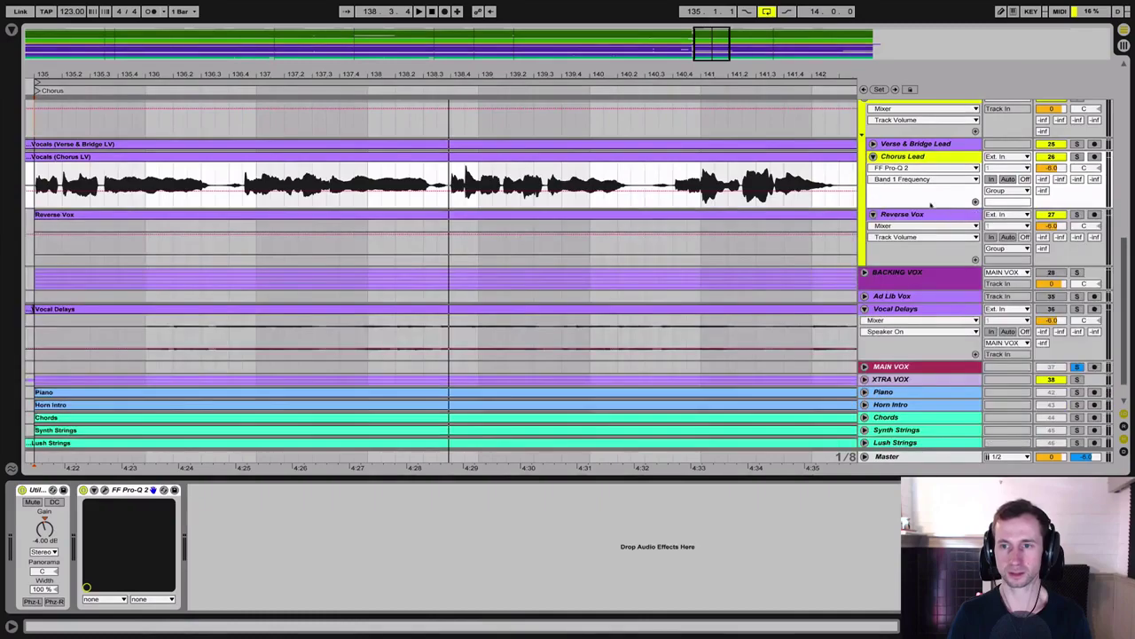
left_click_drag(927, 205, 927, 435)
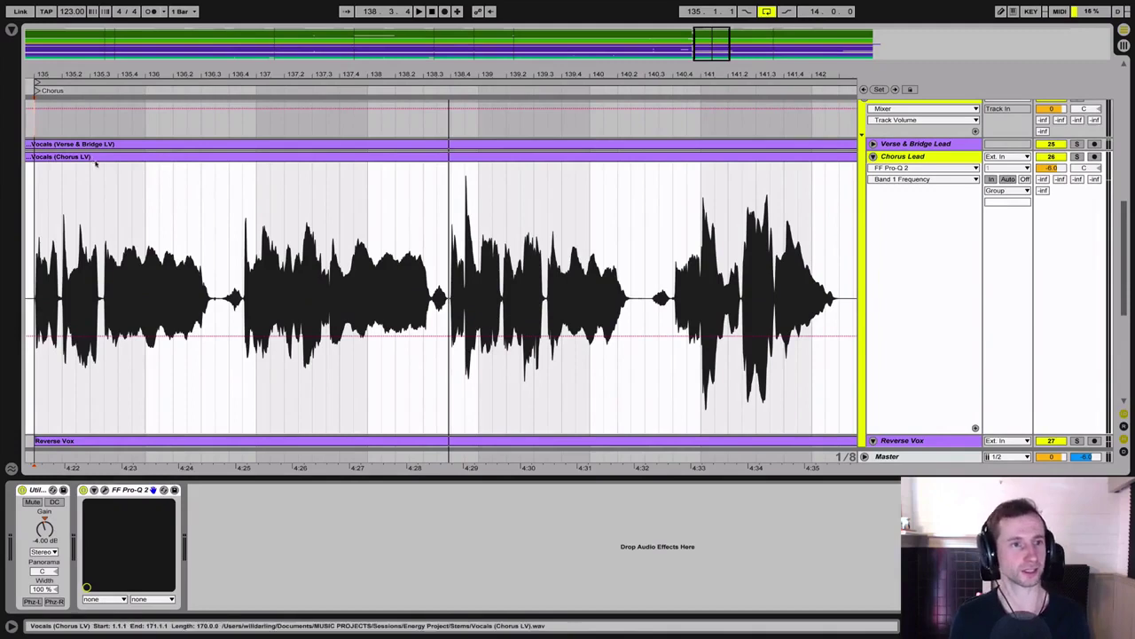
Play the Chorus Lead vocal, select its phrase from 138.3.3 to 140.2.1 and loop playback over that selection
key("space")
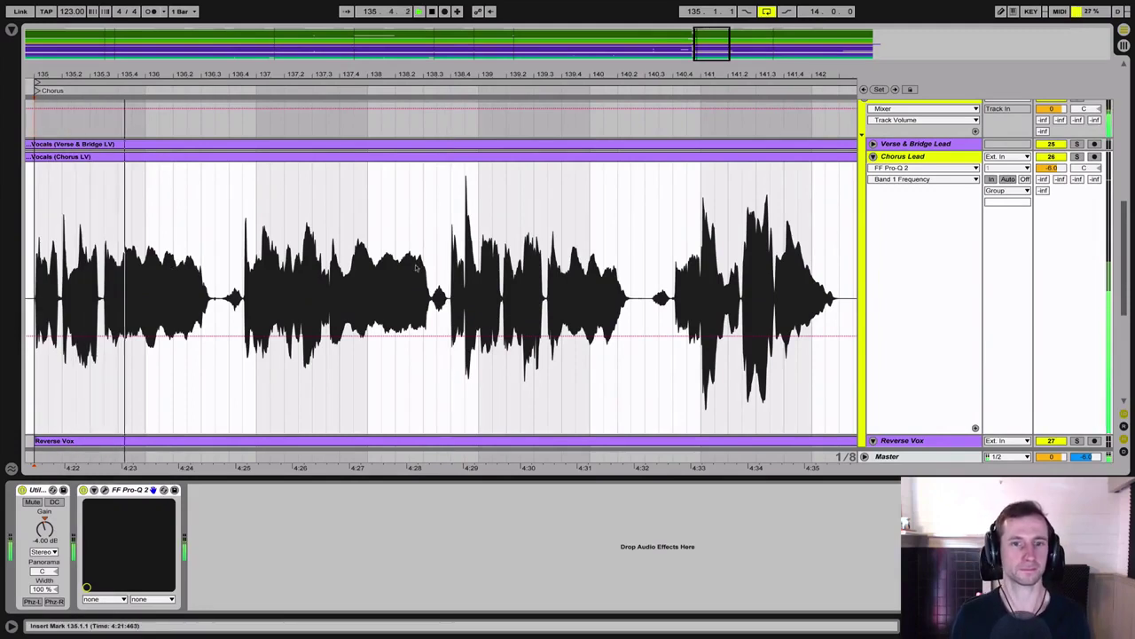
left_click(451, 266)
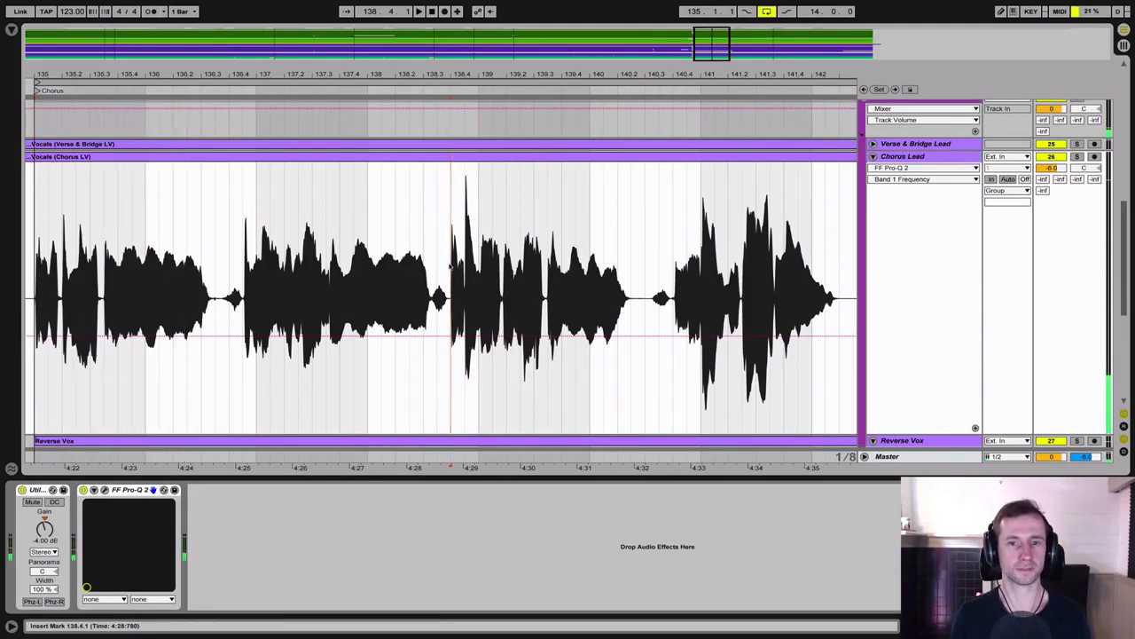
left_click_drag(450, 266, 603, 271)
left_click(436, 264)
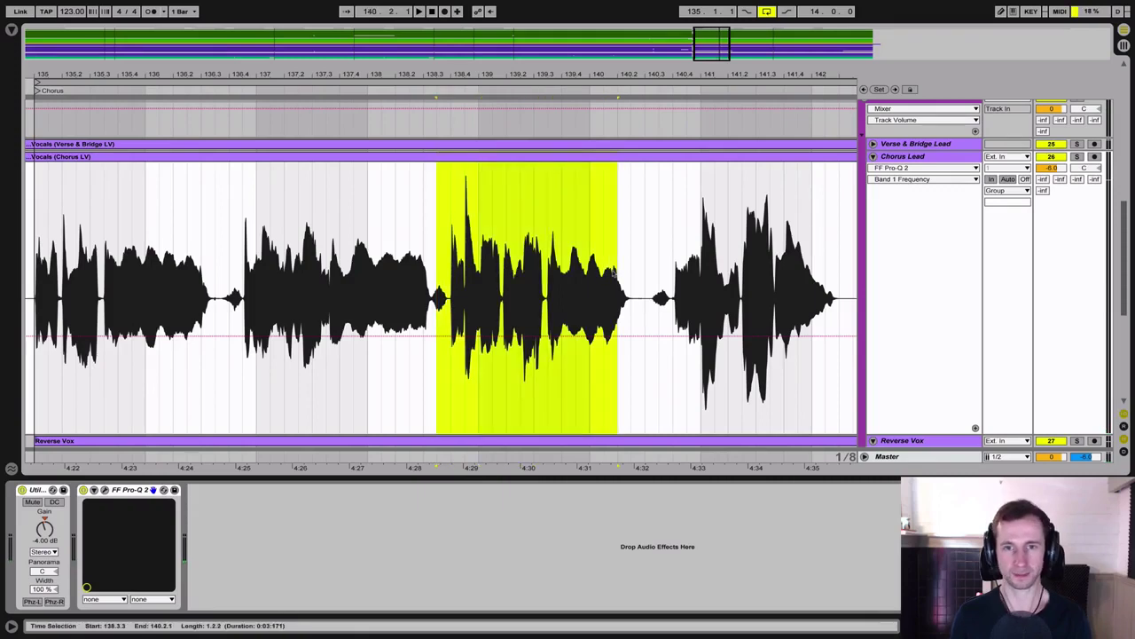
key("ctrl+l")
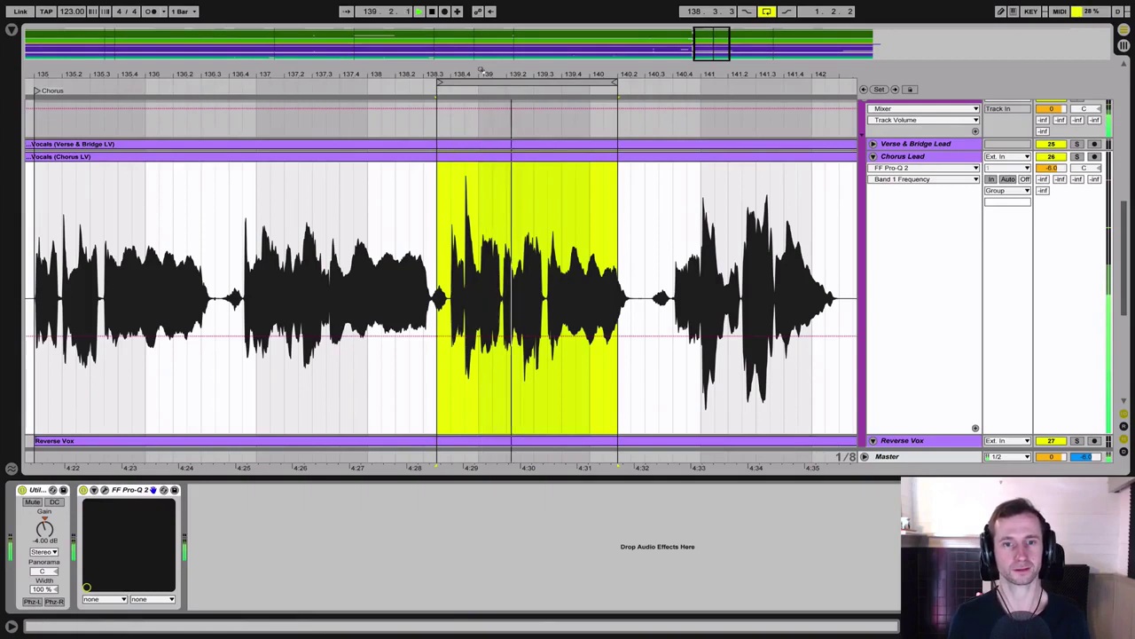
scroll(481, 71, "up", 2)
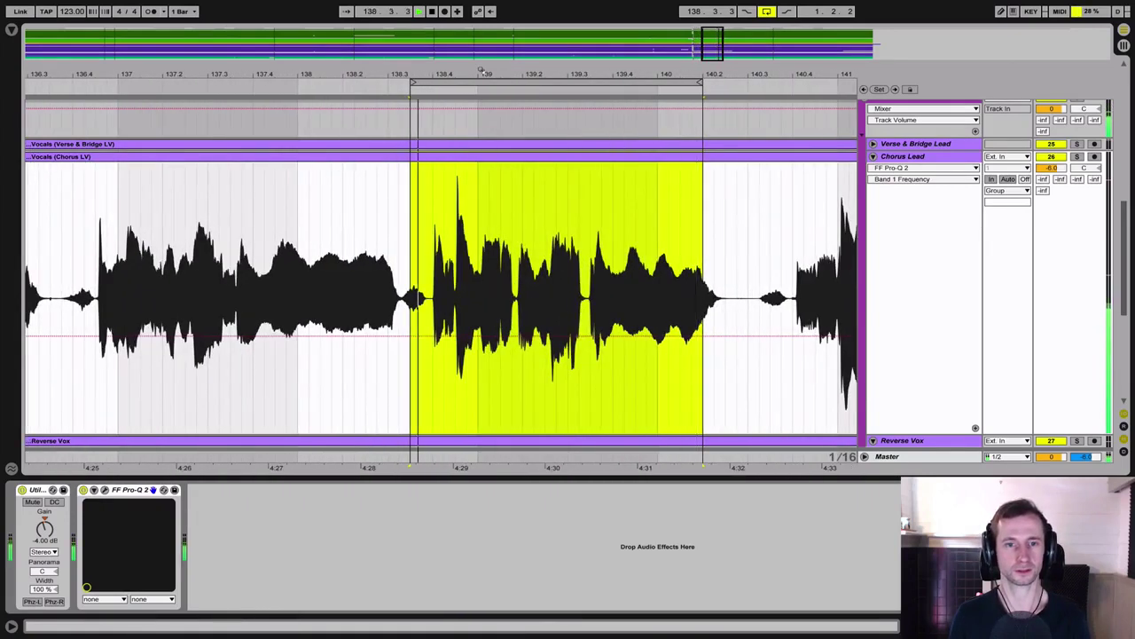
Add the FabFilter FF Pro-C 2 compressor after Pro-Q 2 on the Chorus Lead track and close its window
left_click(941, 165)
left_click(938, 163)
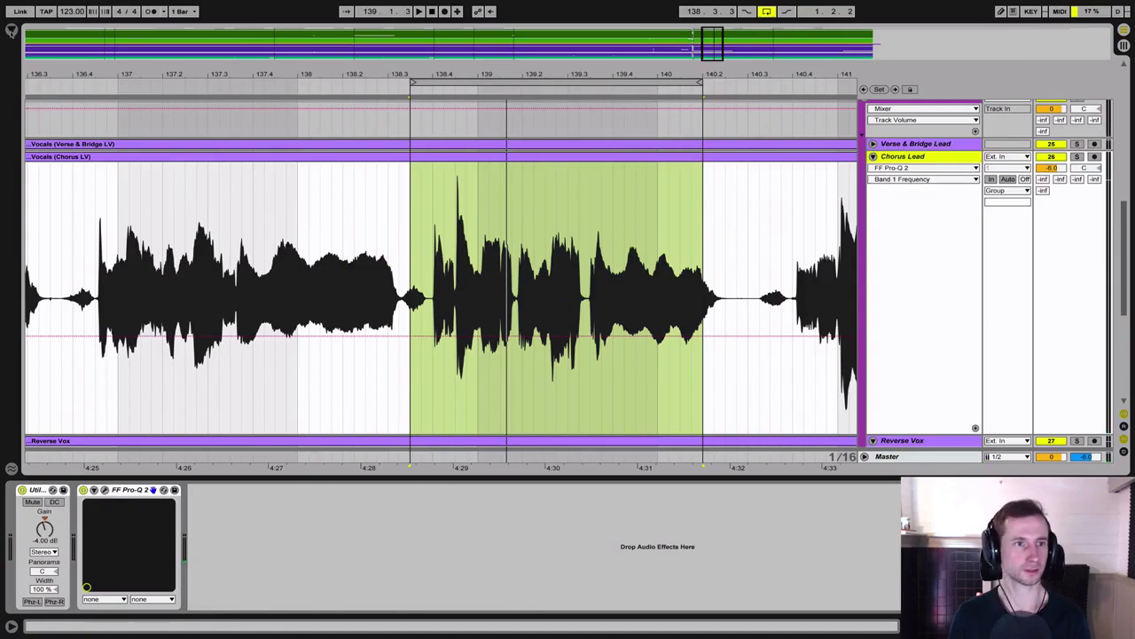
left_click(10, 31)
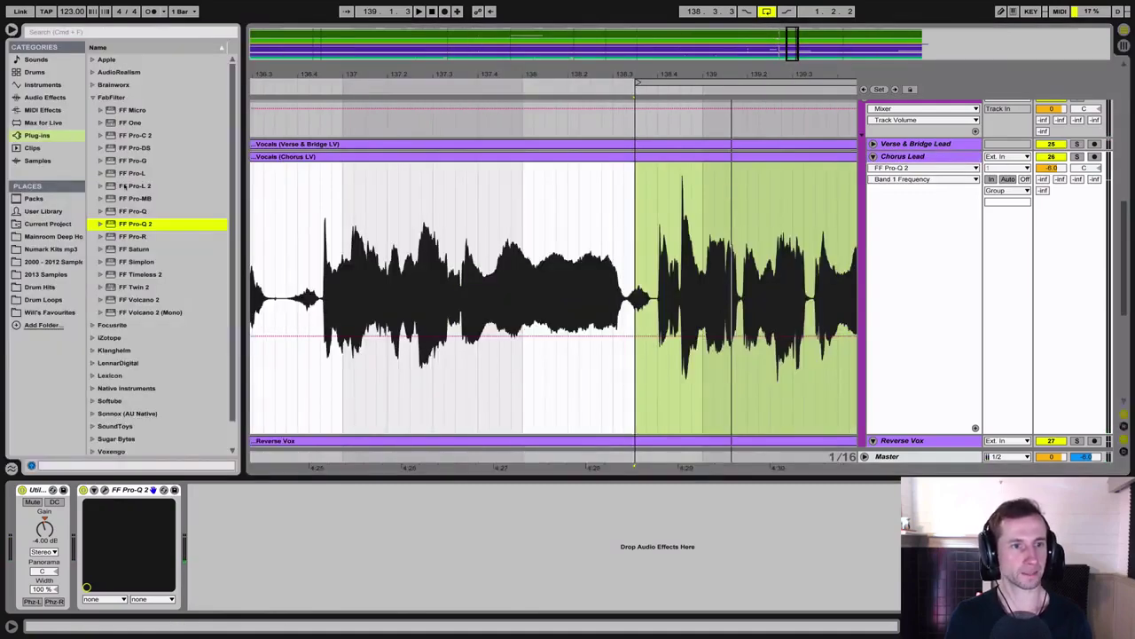
left_click_drag(125, 185, 131, 139)
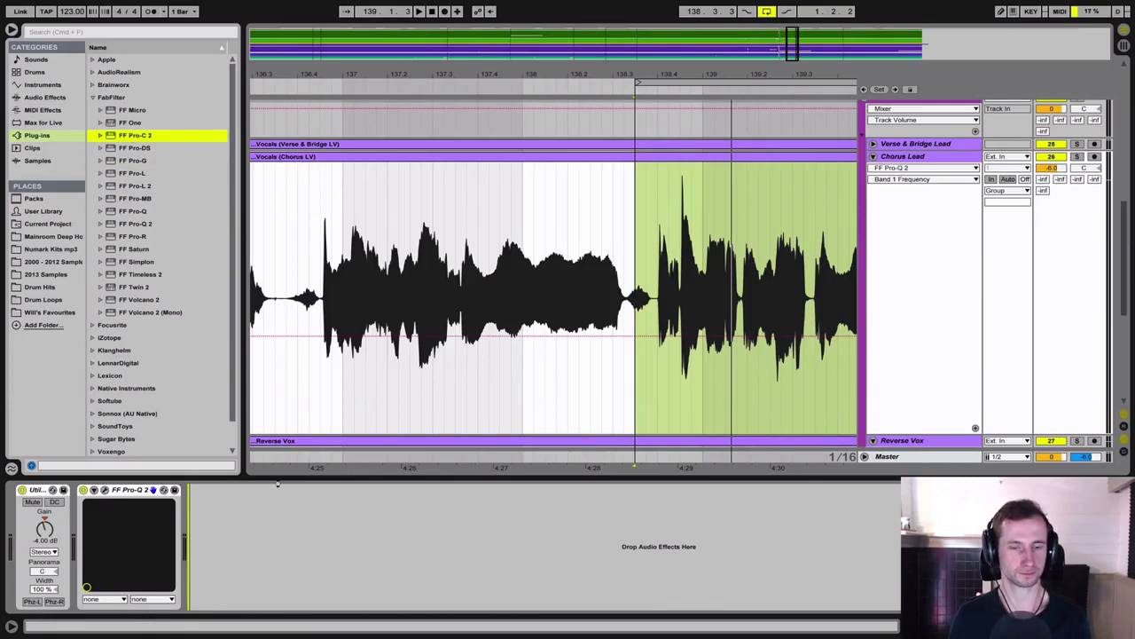
left_click_drag(450, 345, 684, 252)
left_click(641, 250)
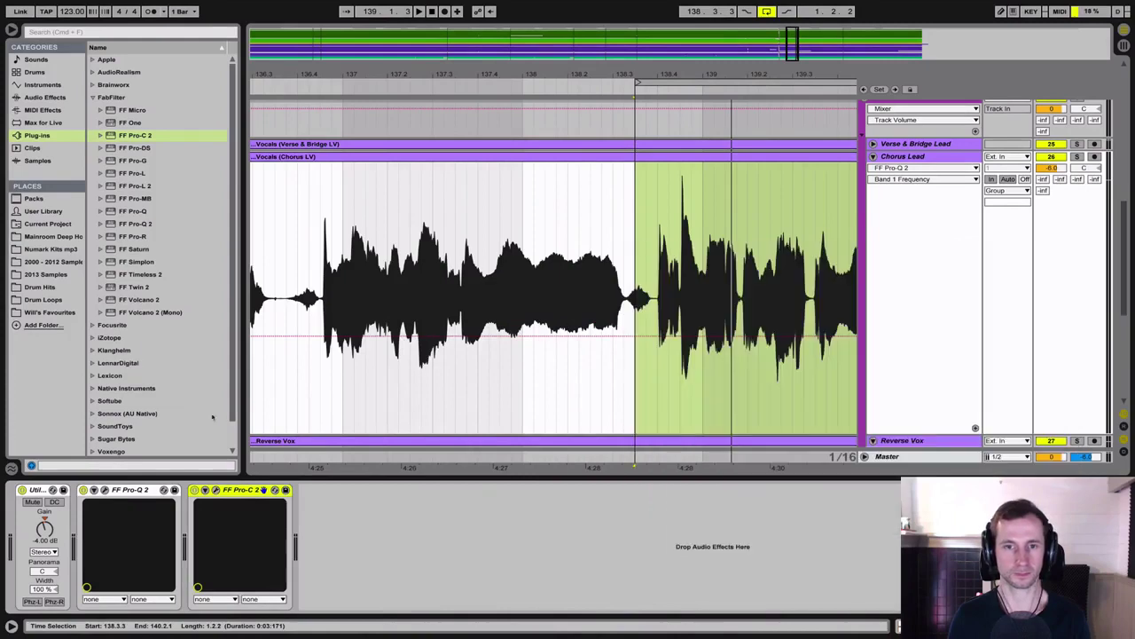
Open the Chorus Lead's Pro-Q 2, play the looped phrase to examine its low cut and spectrum, and close the window
left_click(105, 490)
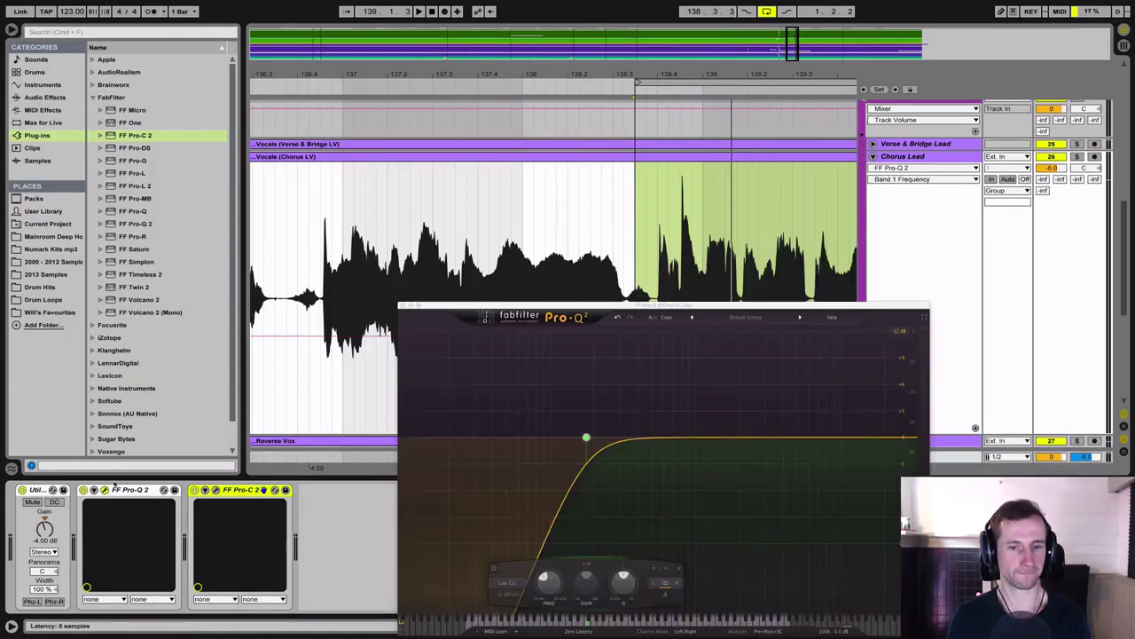
key("space")
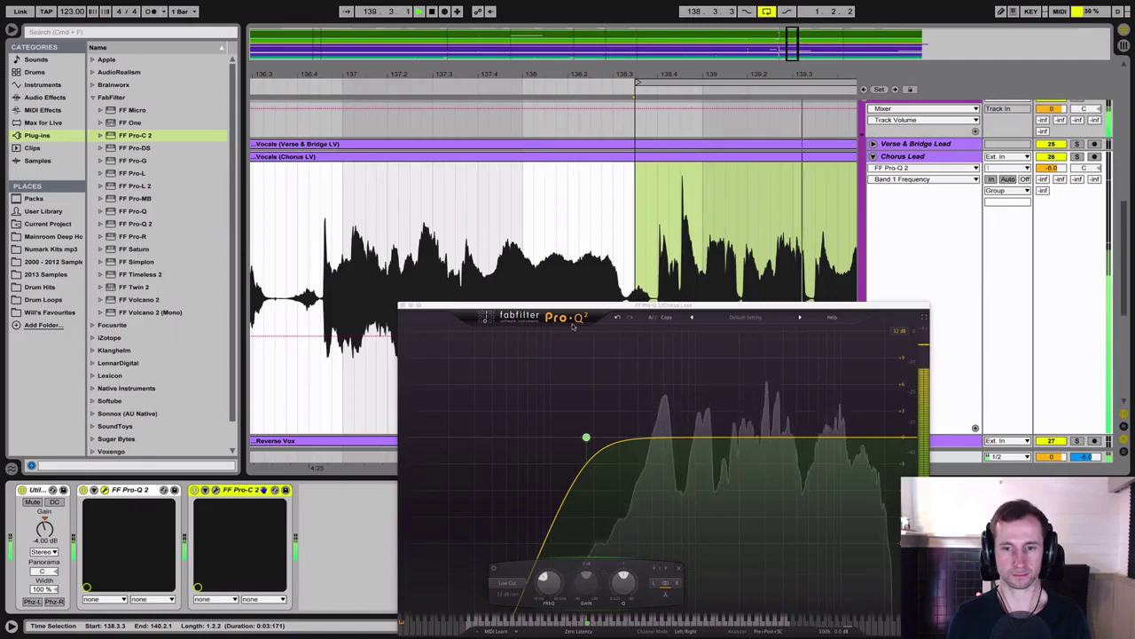
left_click(404, 305)
key("space")
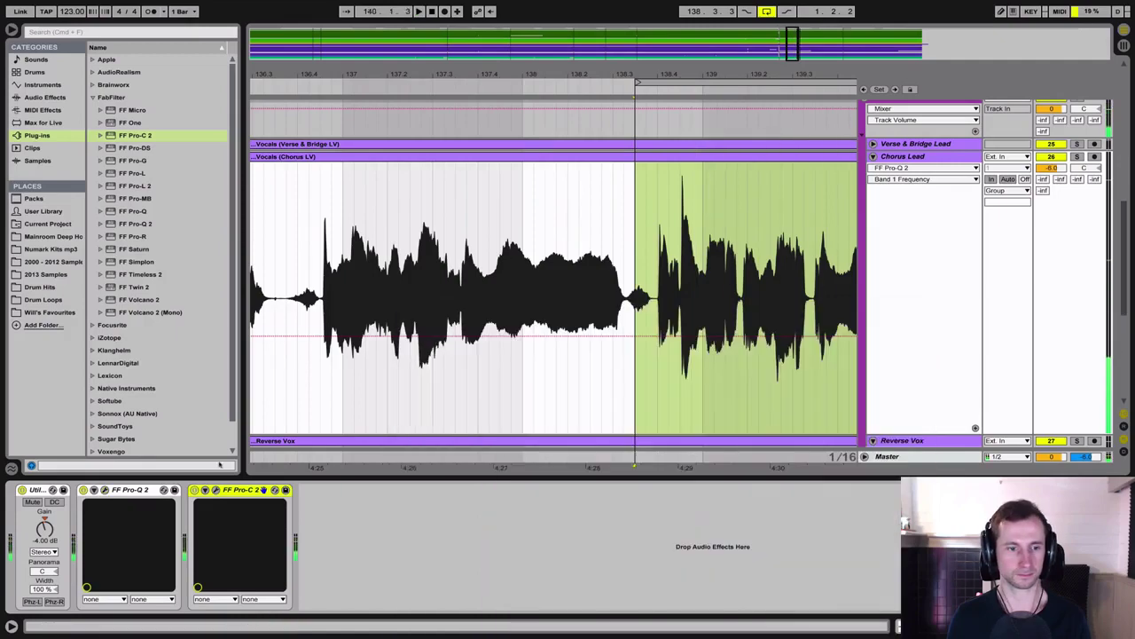
Open the Chorus Lead's Pro-C 2 beside the vocal waveform and play the looped phrase to examine its gain reduction
left_click(215, 490)
key("space")
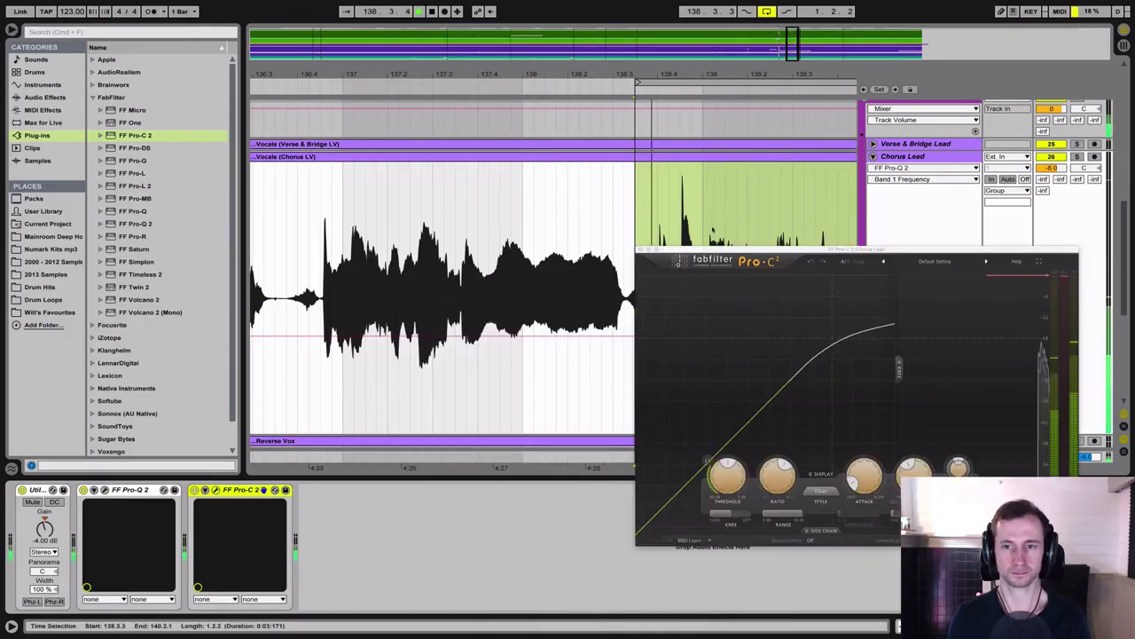
left_click_drag(701, 258, 187, 195)
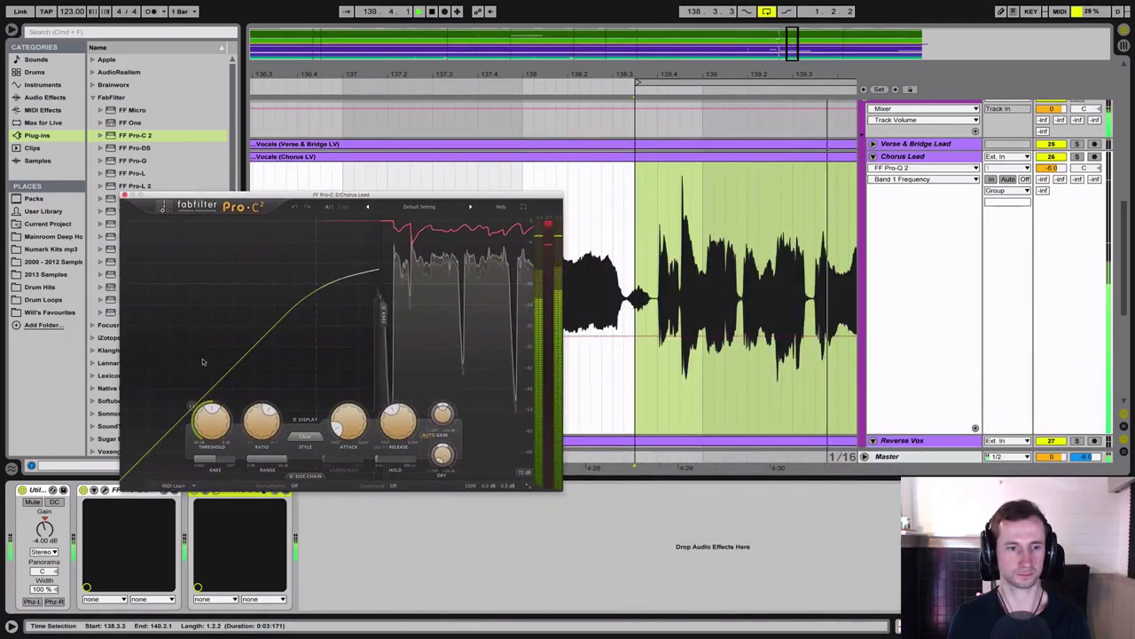
key("space")
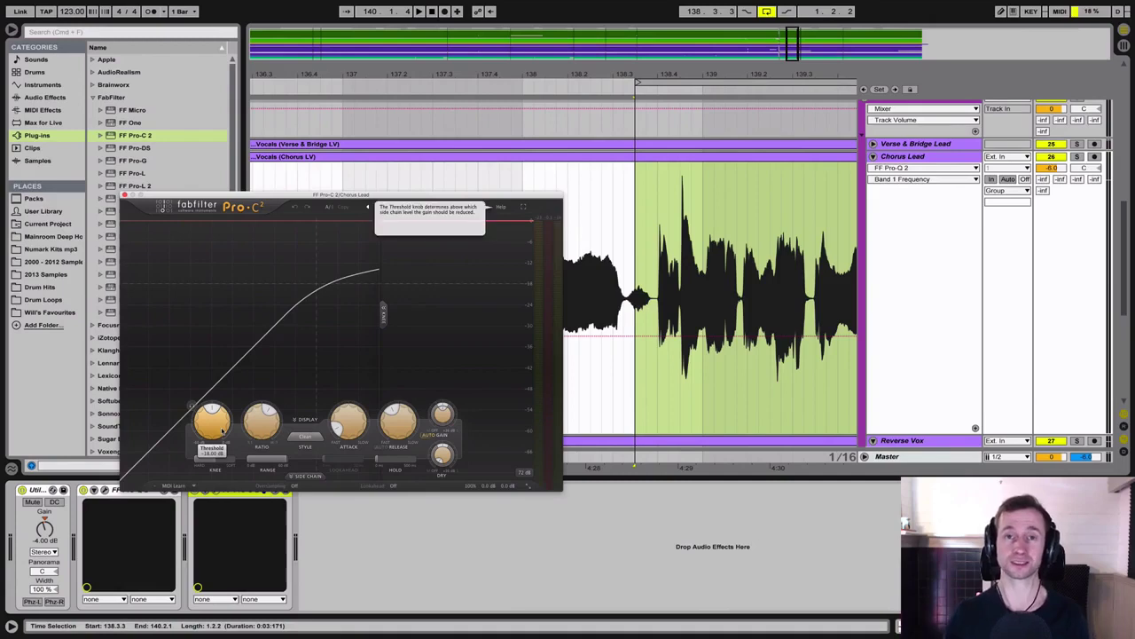
Play the looped phrase and over-compress it in Pro-C 2 with a very low threshold, a high ratio and boosted wet gain
key("space")
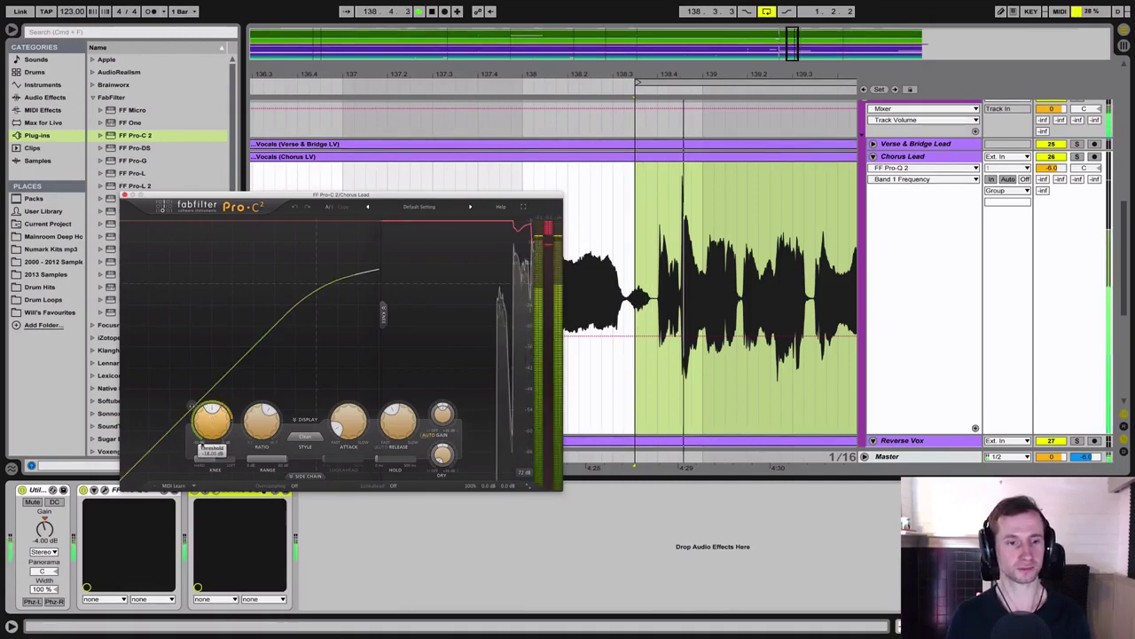
left_click_drag(209, 408, 213, 467)
left_click_drag(265, 420, 270, 386)
left_click_drag(443, 414, 437, 381)
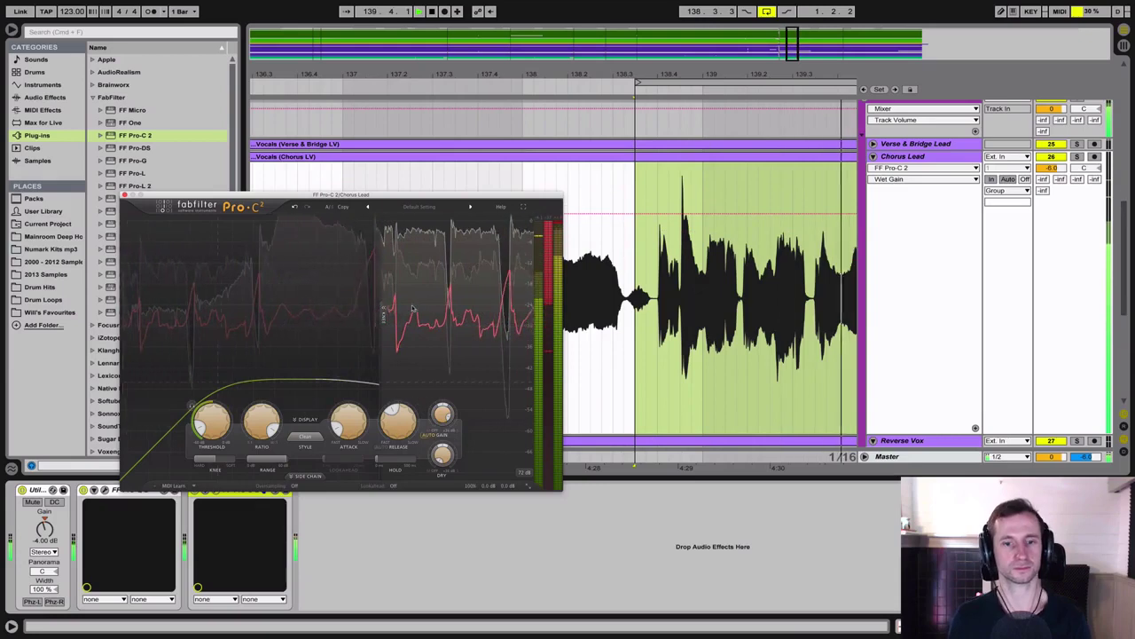
key("space")
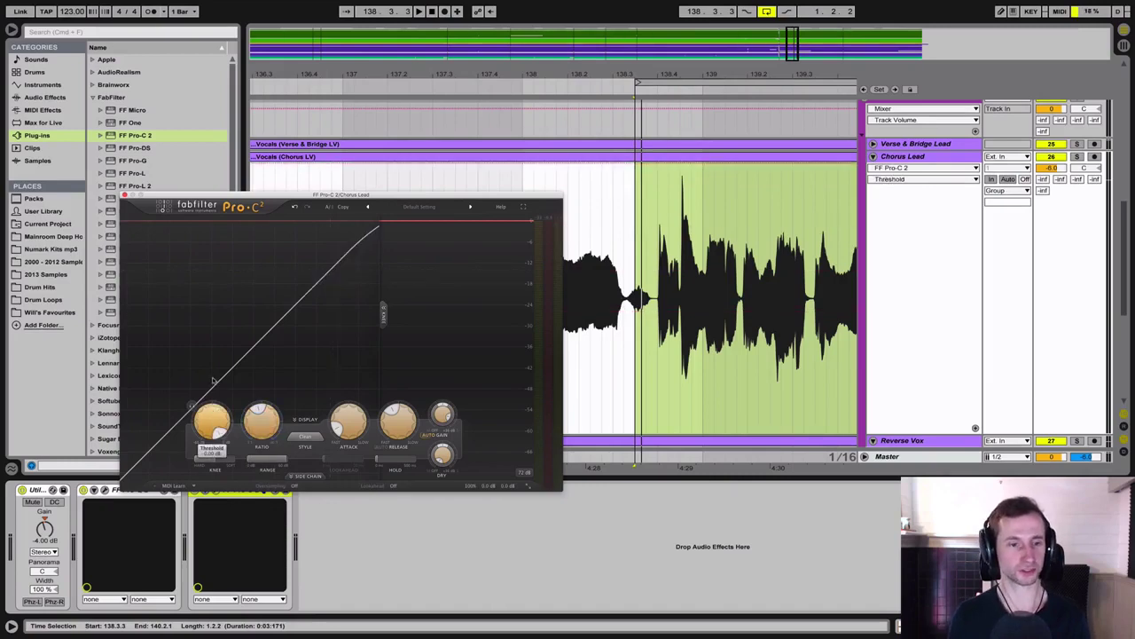
Bring Pro-C 2's wet gain back to its neutral setting and lower the threshold from 0 dB while the looped phrase plays
key("space")
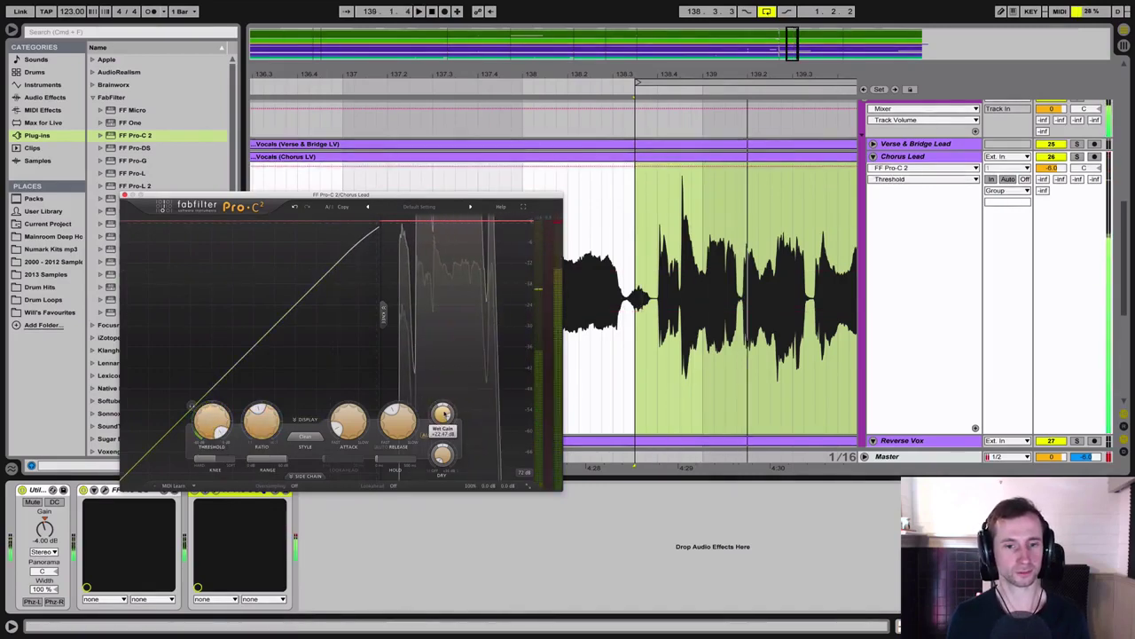
left_click_drag(446, 414, 443, 418)
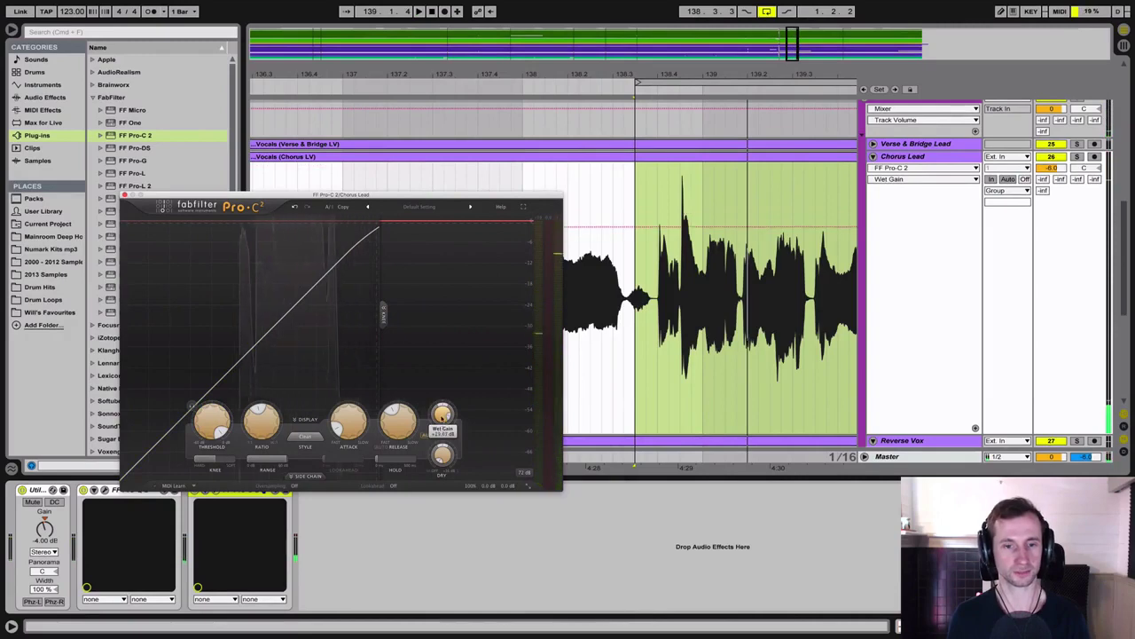
left_click(214, 417)
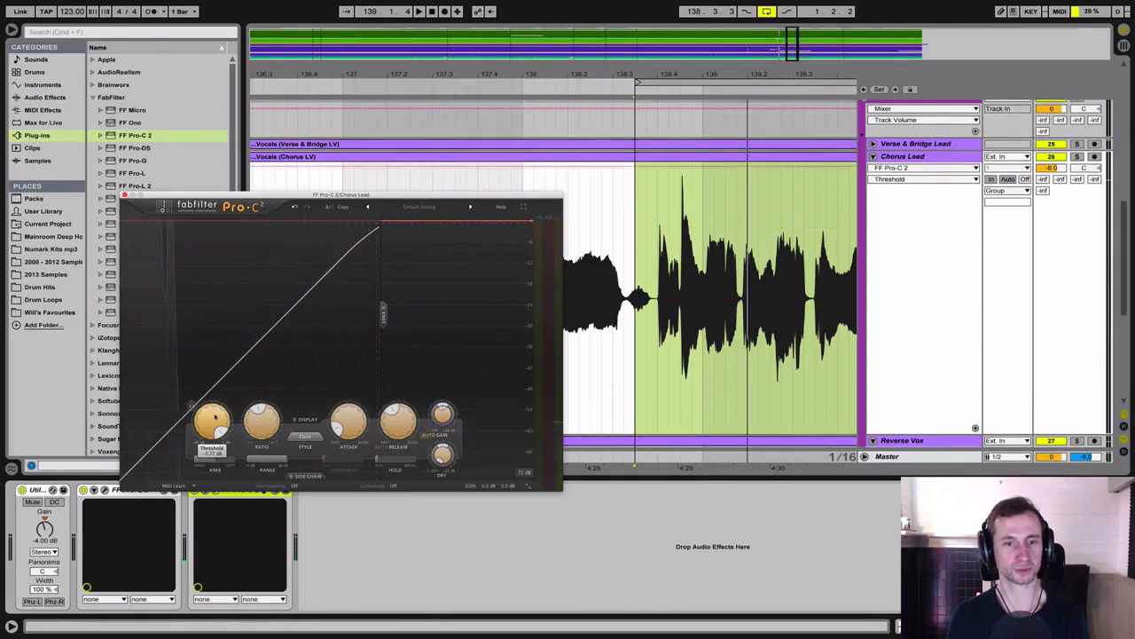
key("space")
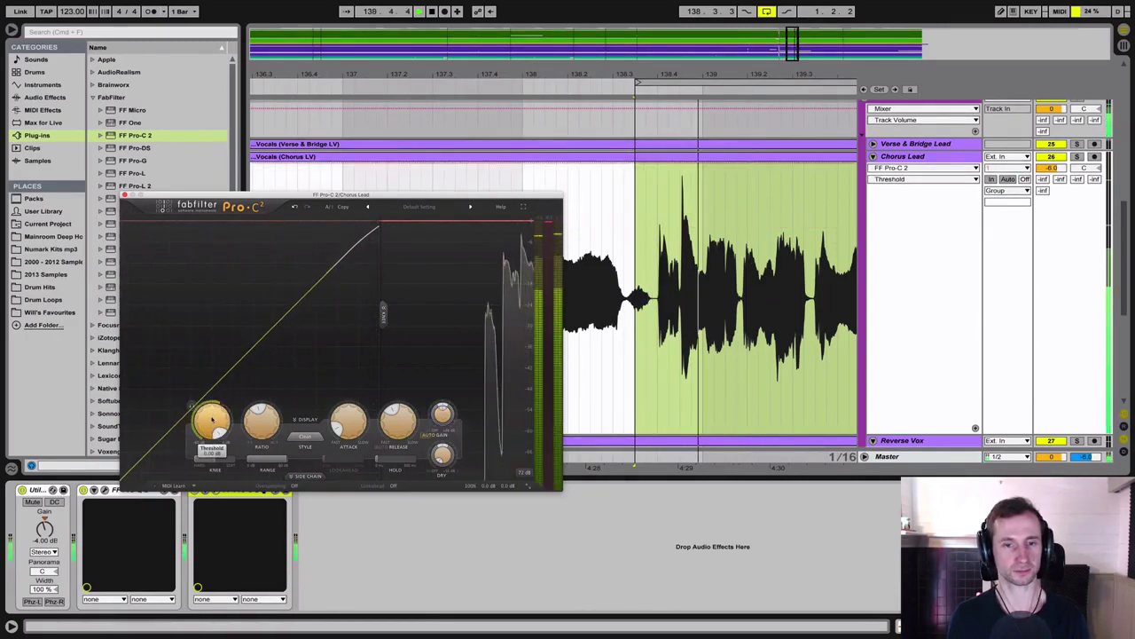
left_click_drag(213, 420, 213, 493)
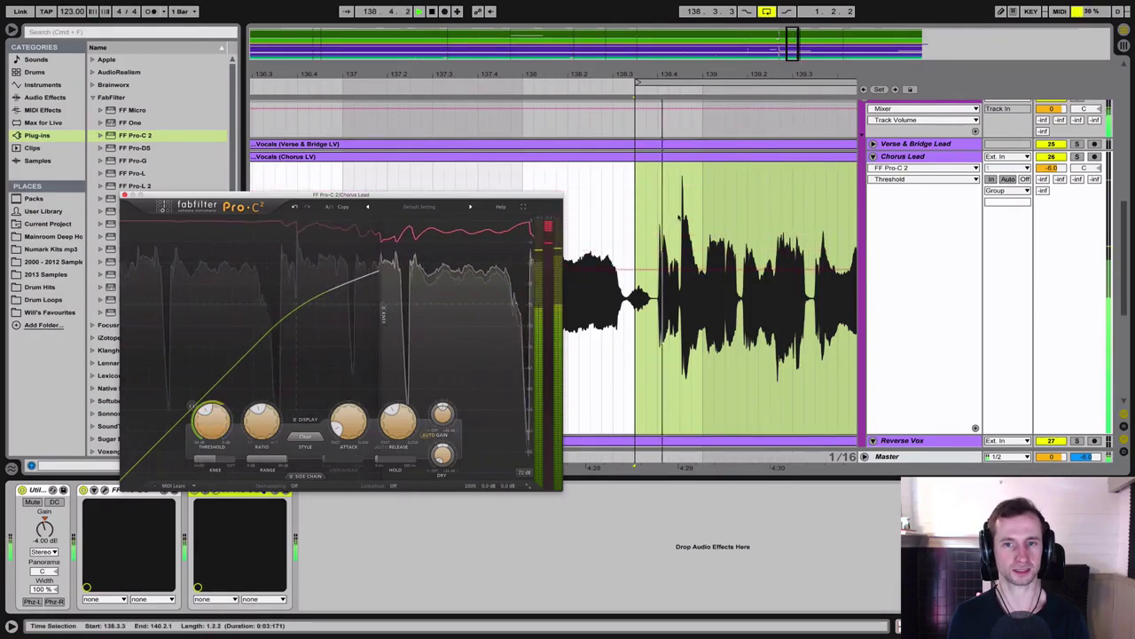
Set Pro-C 2's attack to about 0.67 ms and shorten its release, listening to the looped phrase
mouse_move(260, 430)
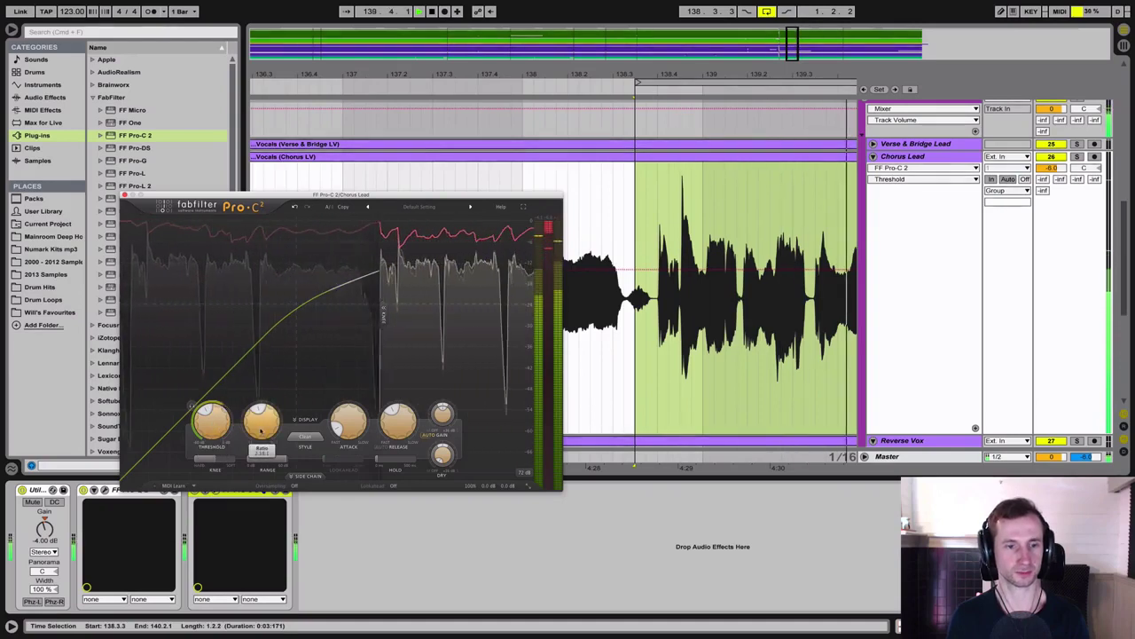
left_click(345, 432)
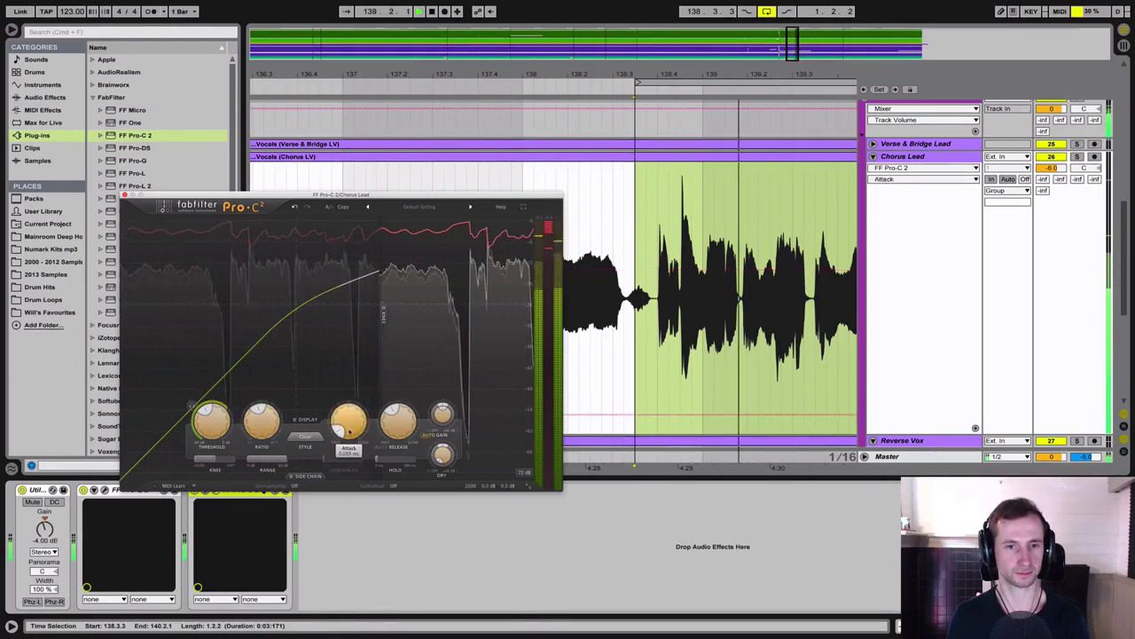
mouse_move(340, 431)
left_mouse_down()
mouse_move(348, 449)
mouse_move(346, 429)
left_mouse_up()
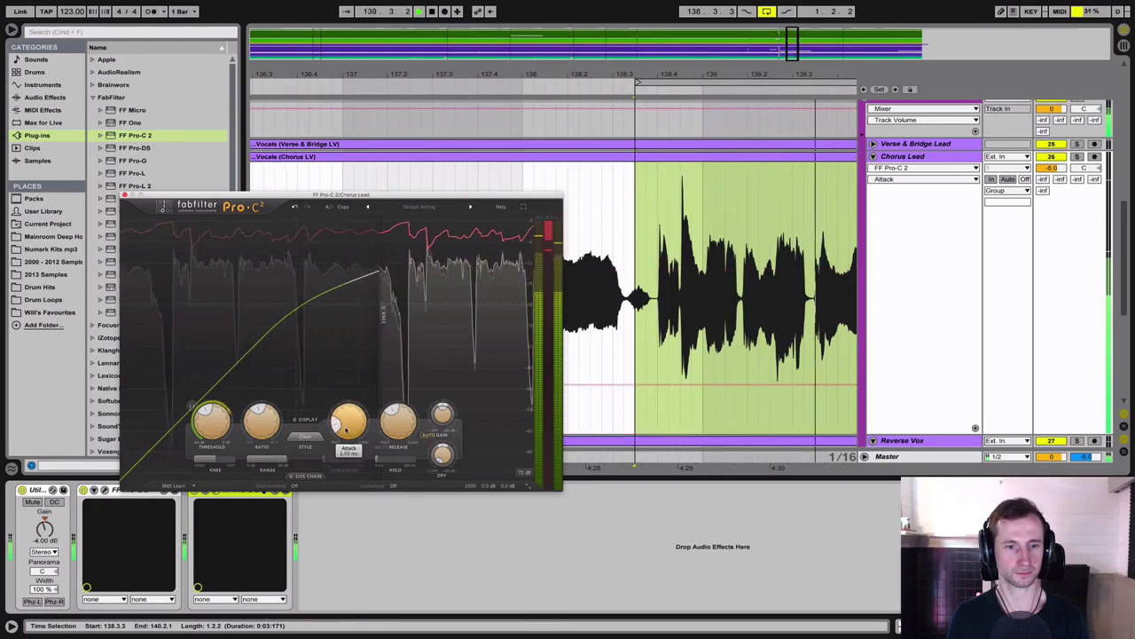
mouse_move(400, 426)
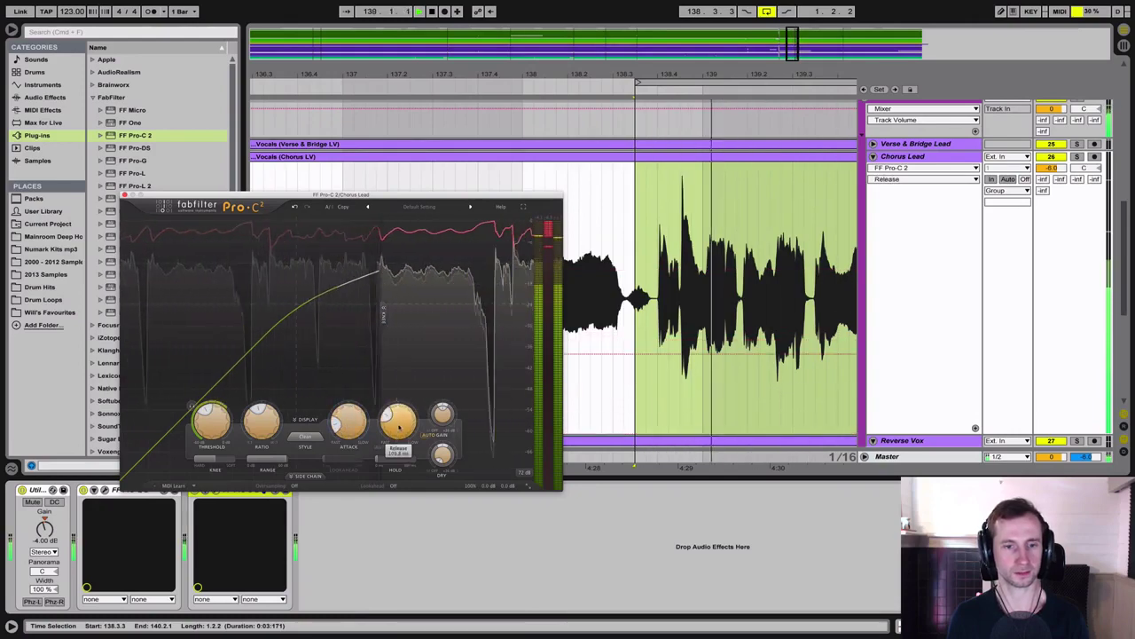
left_click_drag(347, 430, 345, 436)
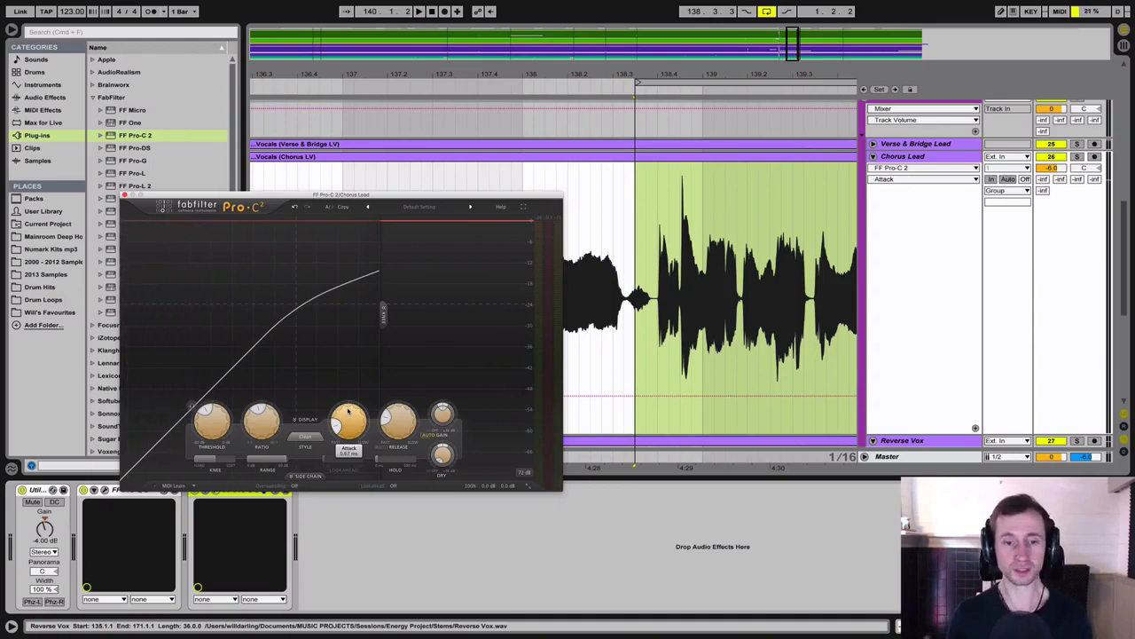
key("space")
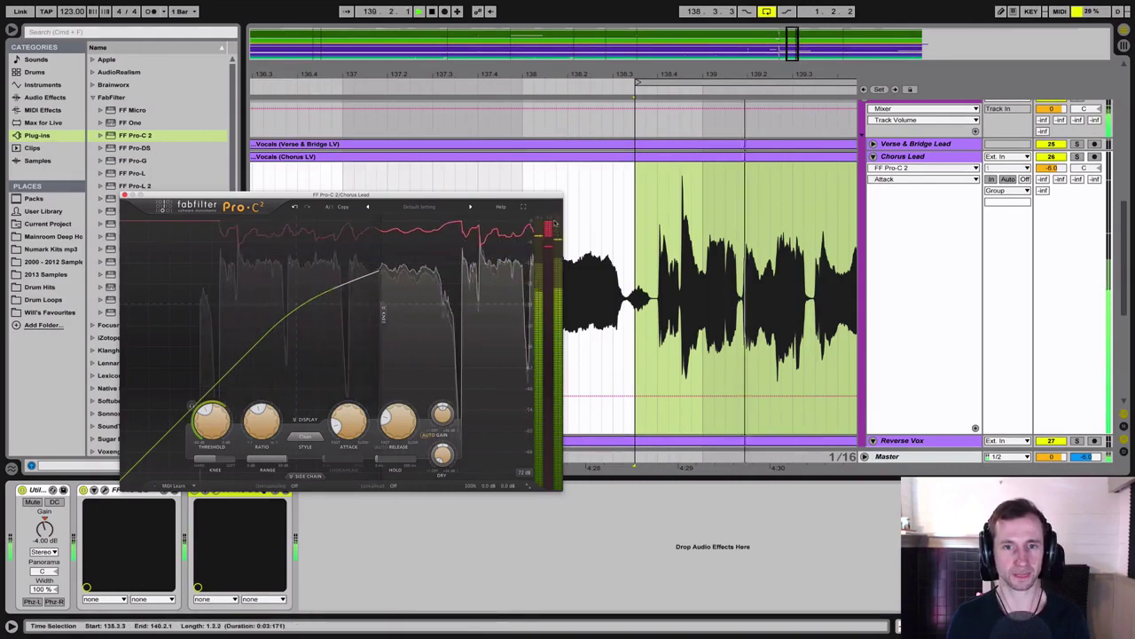
Raise Pro-C 2's threshold to about -15.66 dB for gentler compression, audition the looped phrase and close the plug-in window
left_click_drag(550, 224, 593, 172)
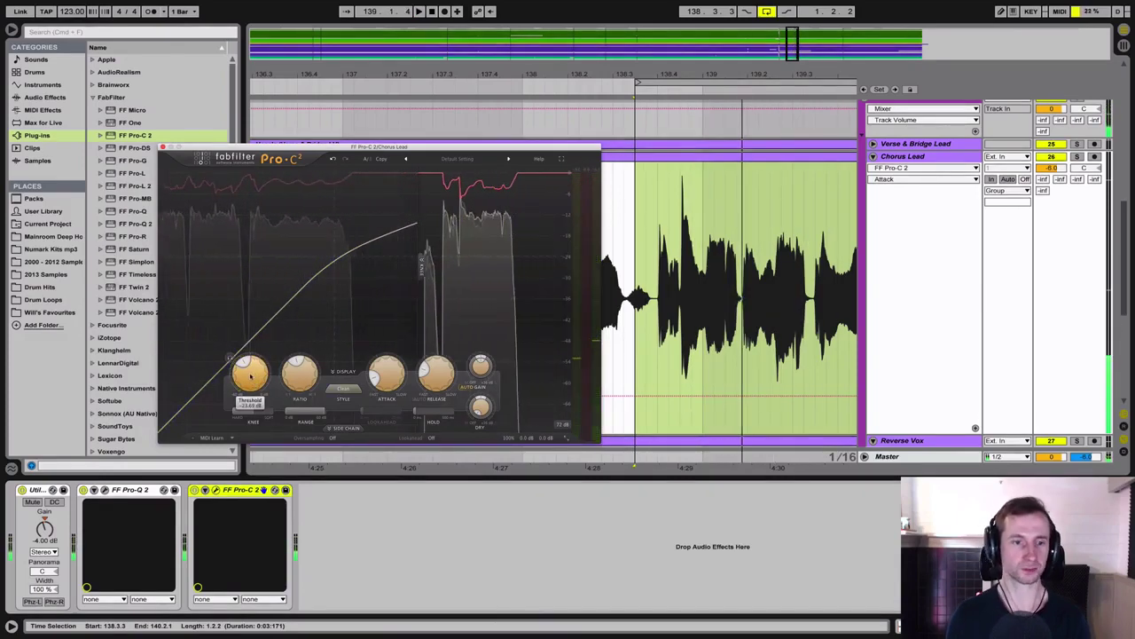
left_click_drag(251, 376, 250, 376)
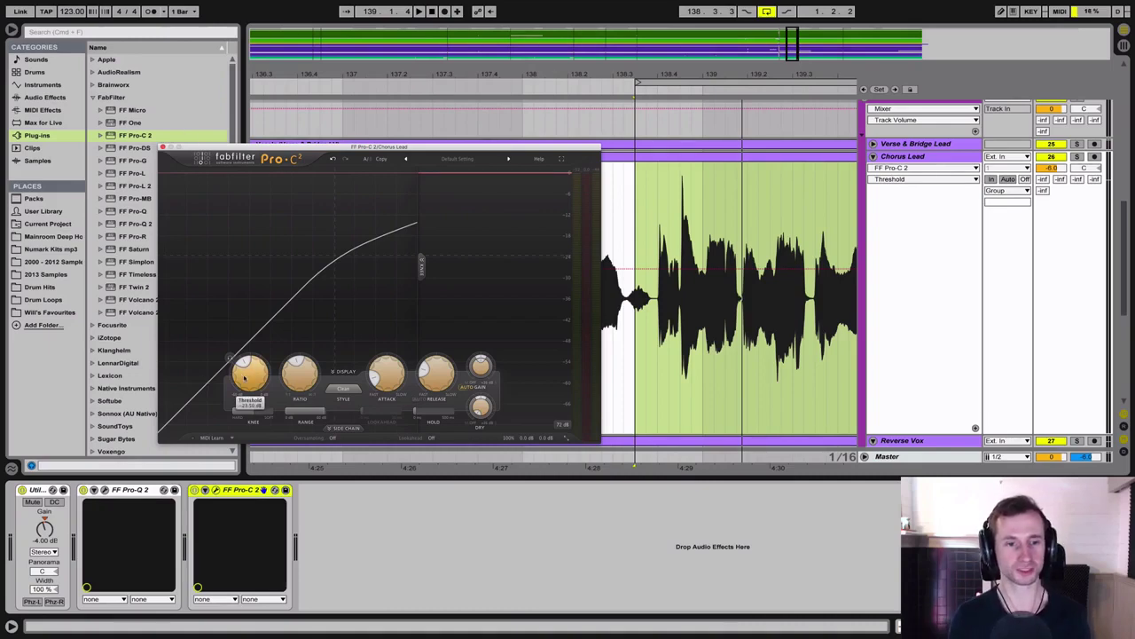
mouse_move(245, 377)
left_mouse_down()
mouse_move(246, 350)
mouse_move(249, 366)
left_mouse_up()
key("space")
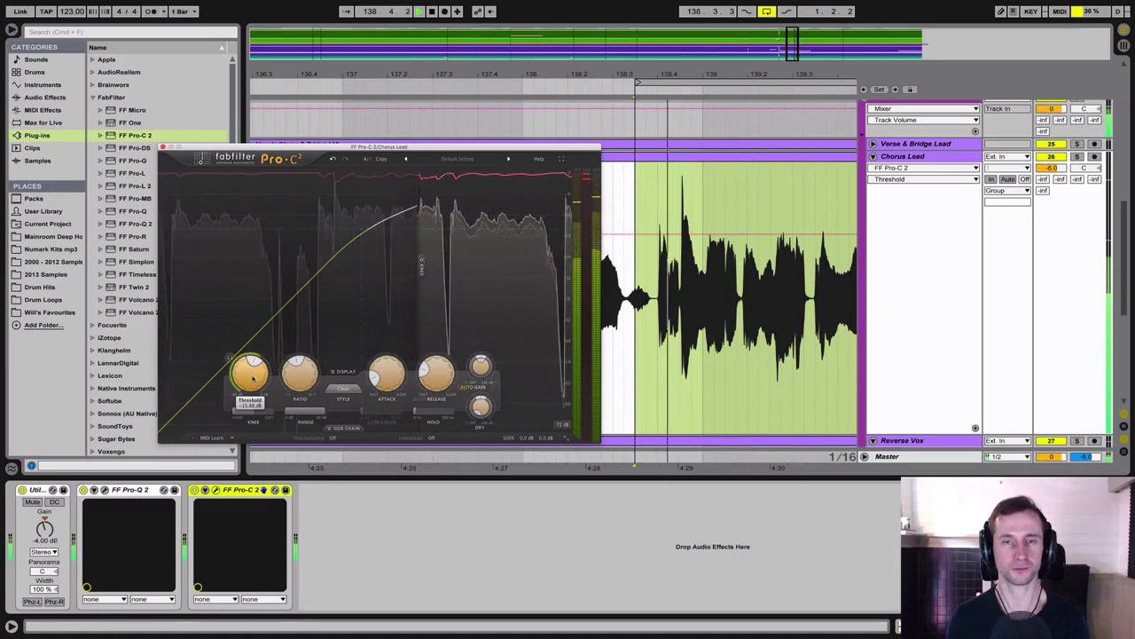
key("space")
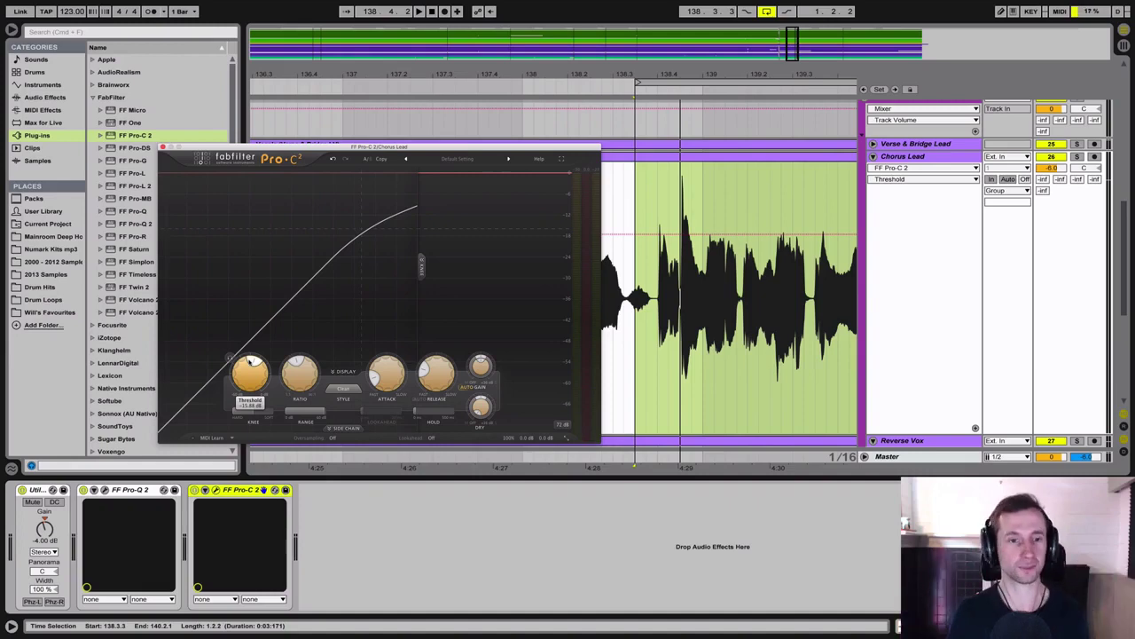
key("space")
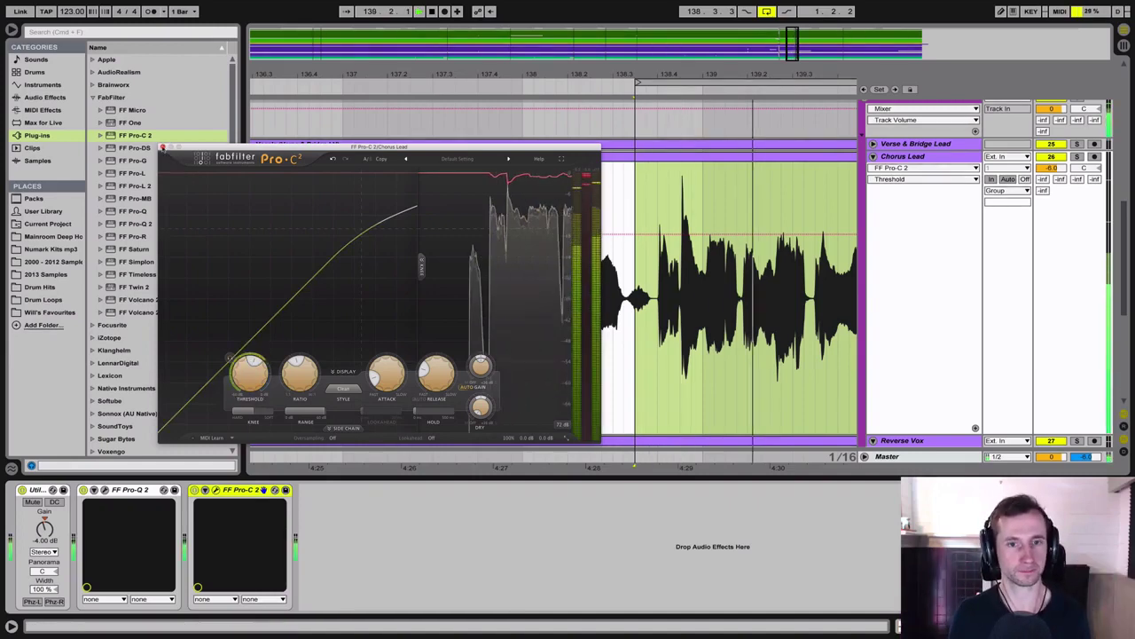
key("space")
left_click(164, 147)
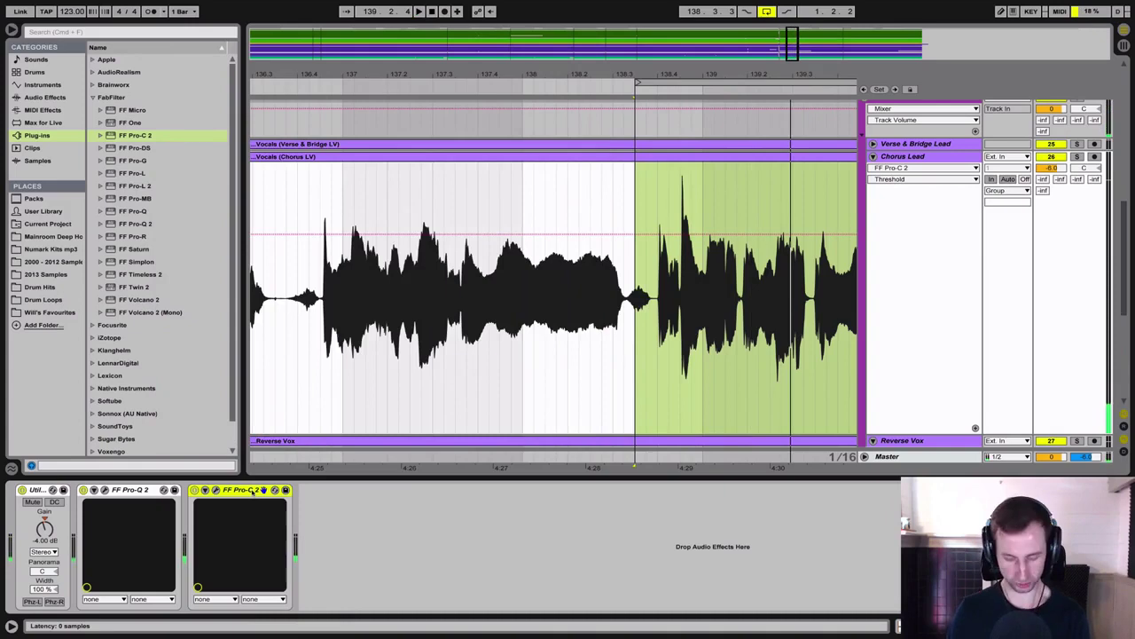
Duplicate Pro-C 2 on the Chorus Lead track and open one compressor's window, moved clear of the vocal waveform
key("super+d")
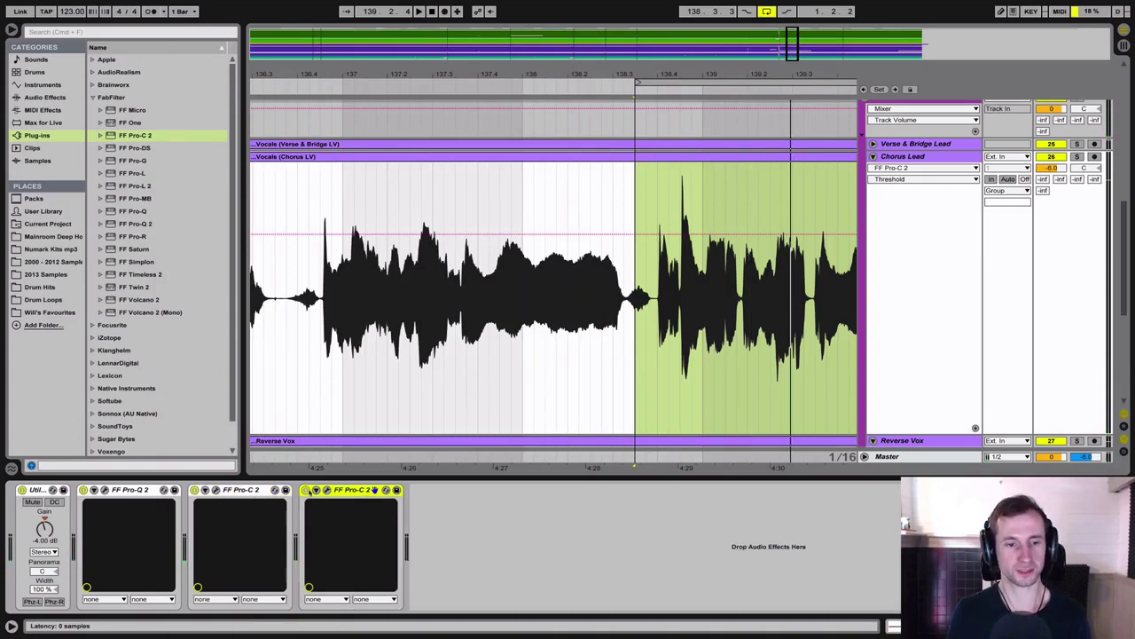
left_click(328, 490)
left_click_drag(303, 143, 159, 125)
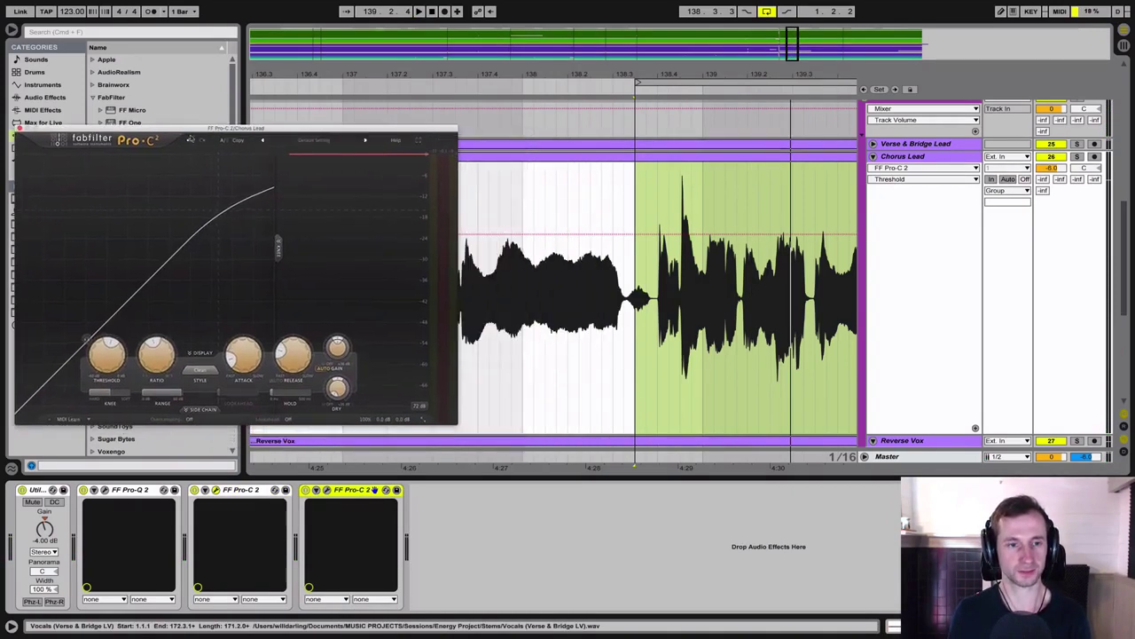
Show the second Pro-C 2 beside the first and set its threshold to about -9.74 dB while the looped phrase plays
key("space")
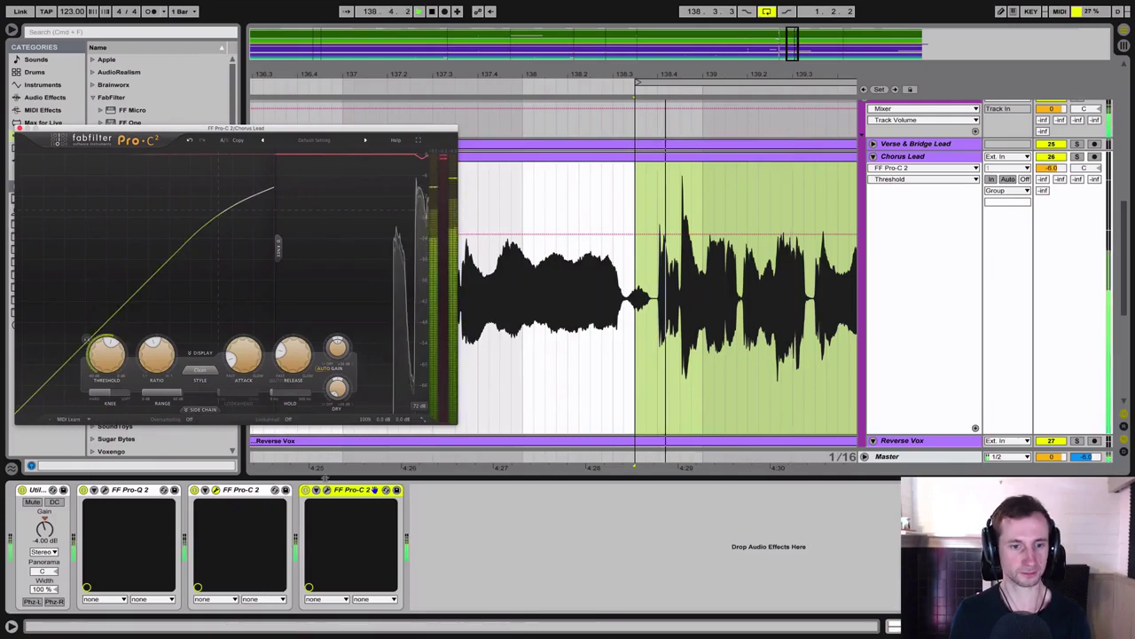
left_click(327, 490)
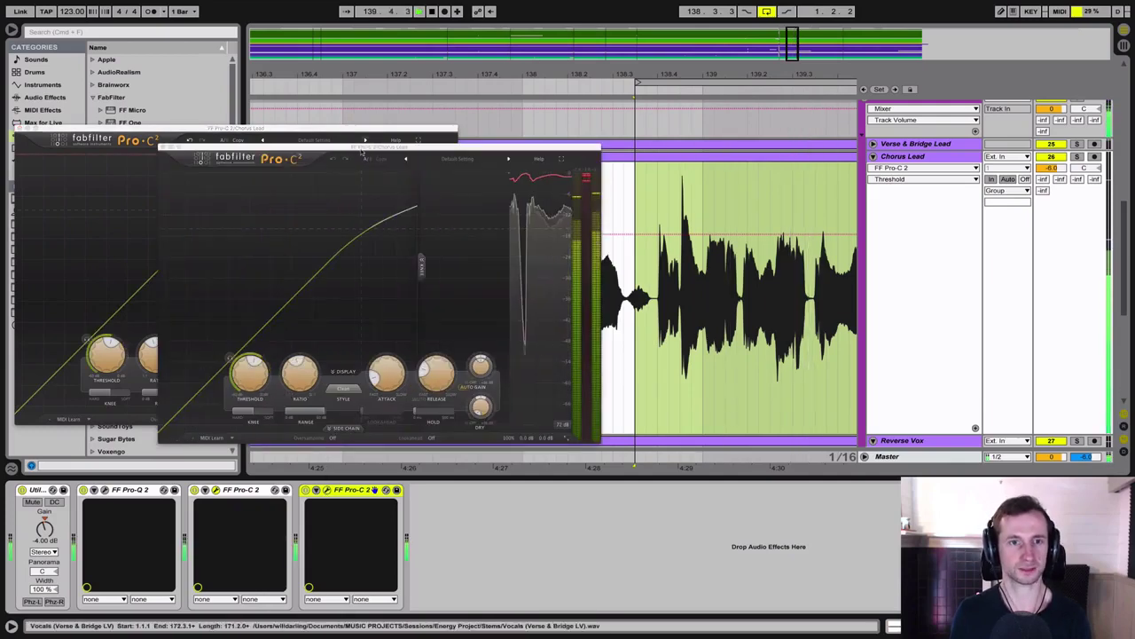
left_click_drag(383, 147, 685, 129)
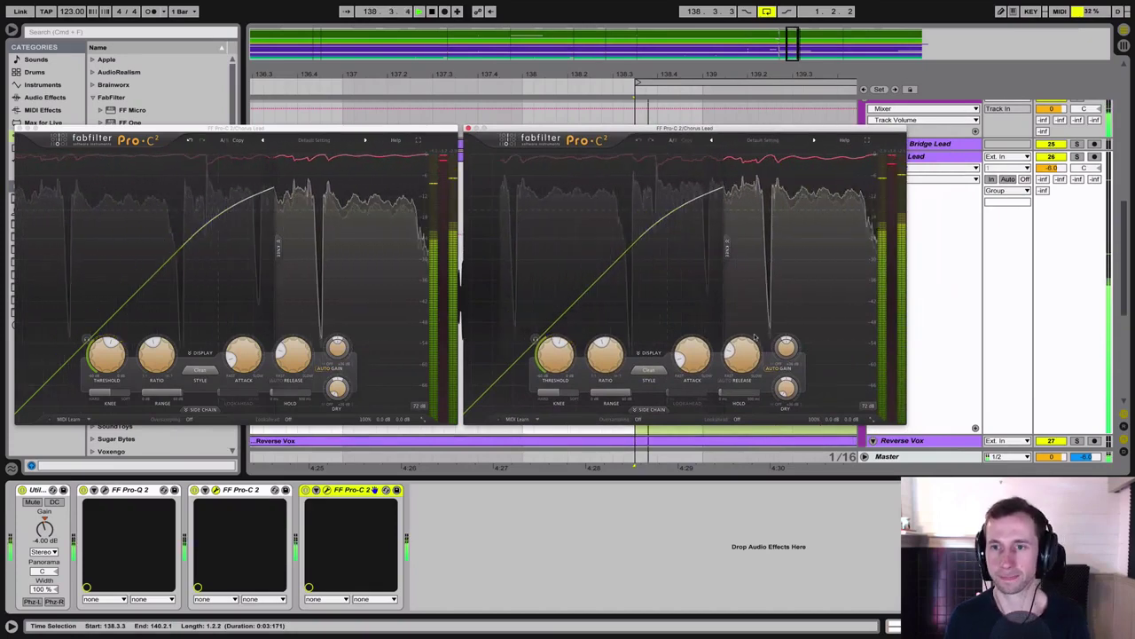
left_click_drag(559, 356, 559, 341)
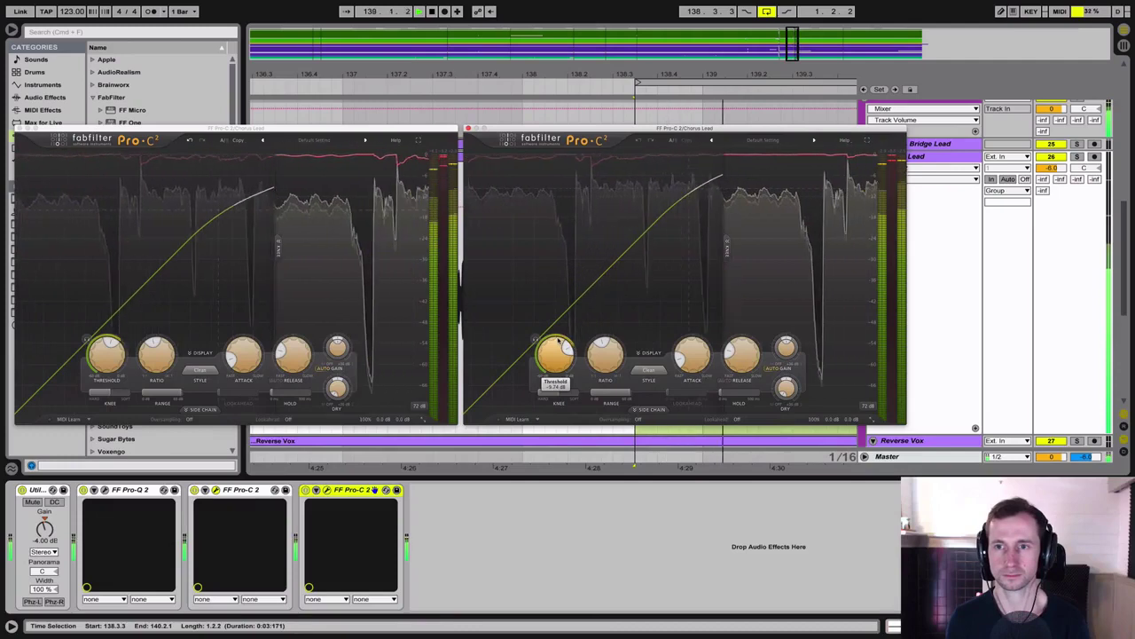
key("space")
Group both Pro-C 2 compressors into an Audio Effect Rack and play the looped phrase to judge their combined effect
left_click(250, 489)
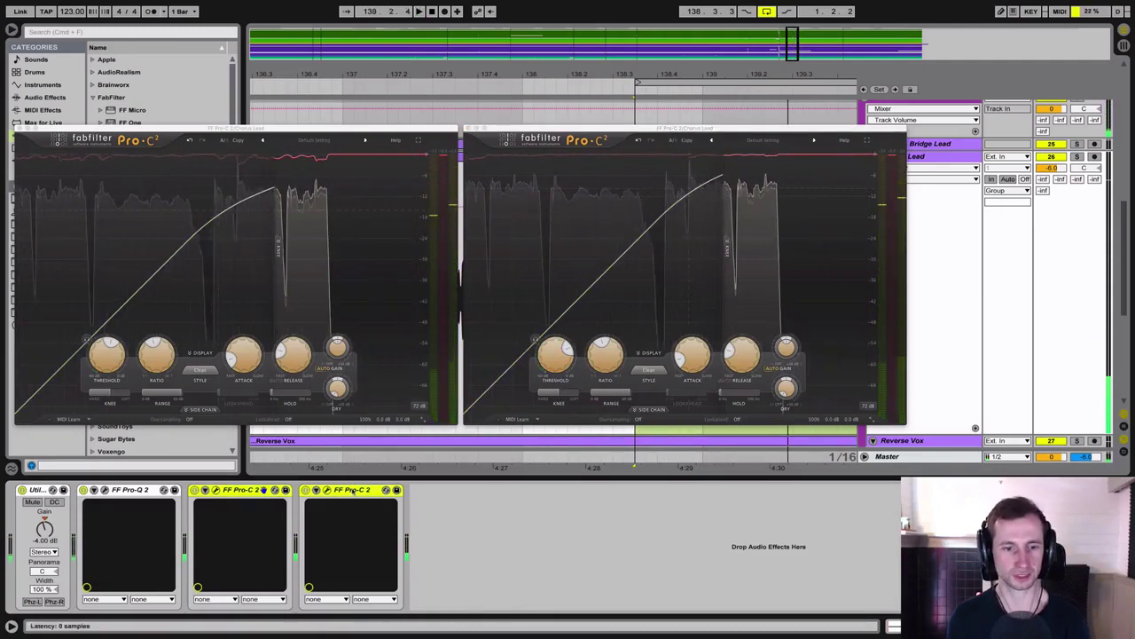
left_click(352, 490, "shift")
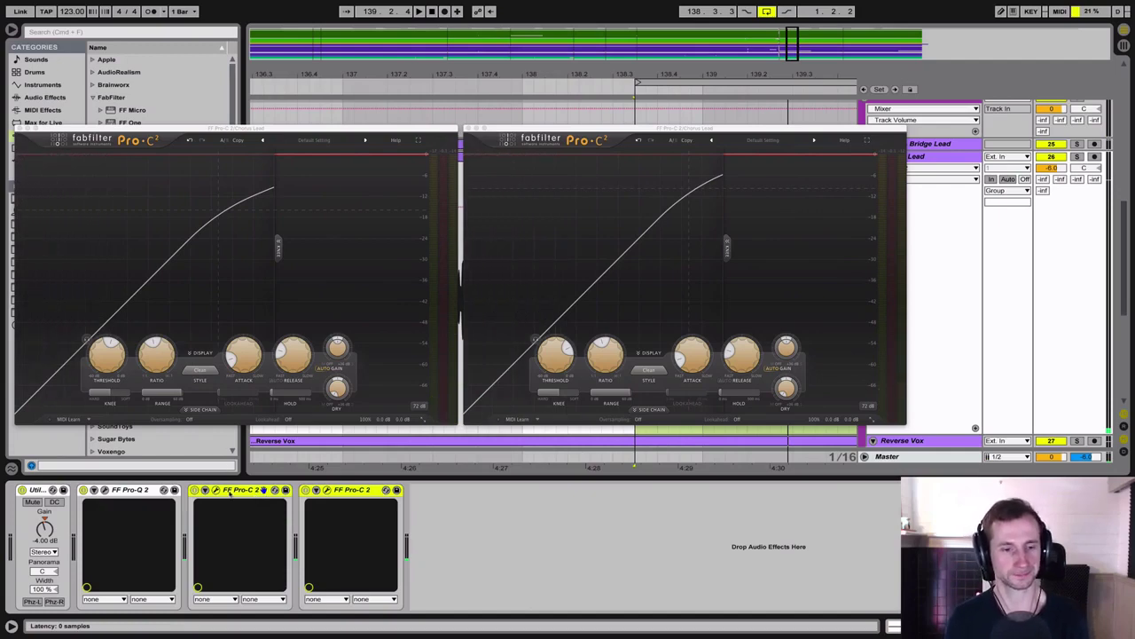
key("super+g")
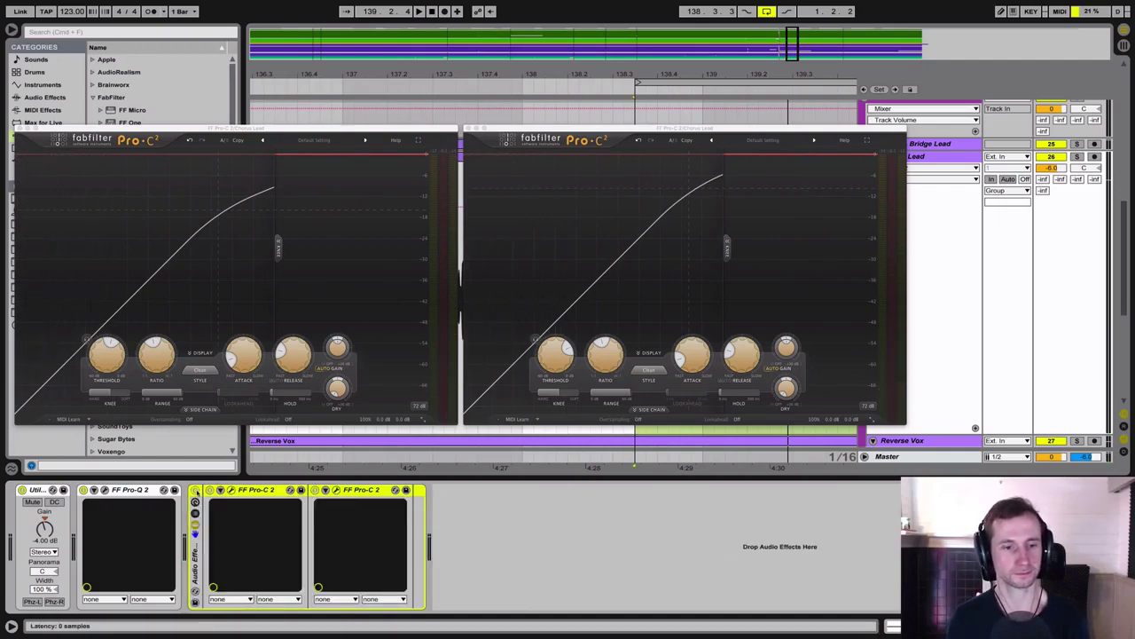
key("space")
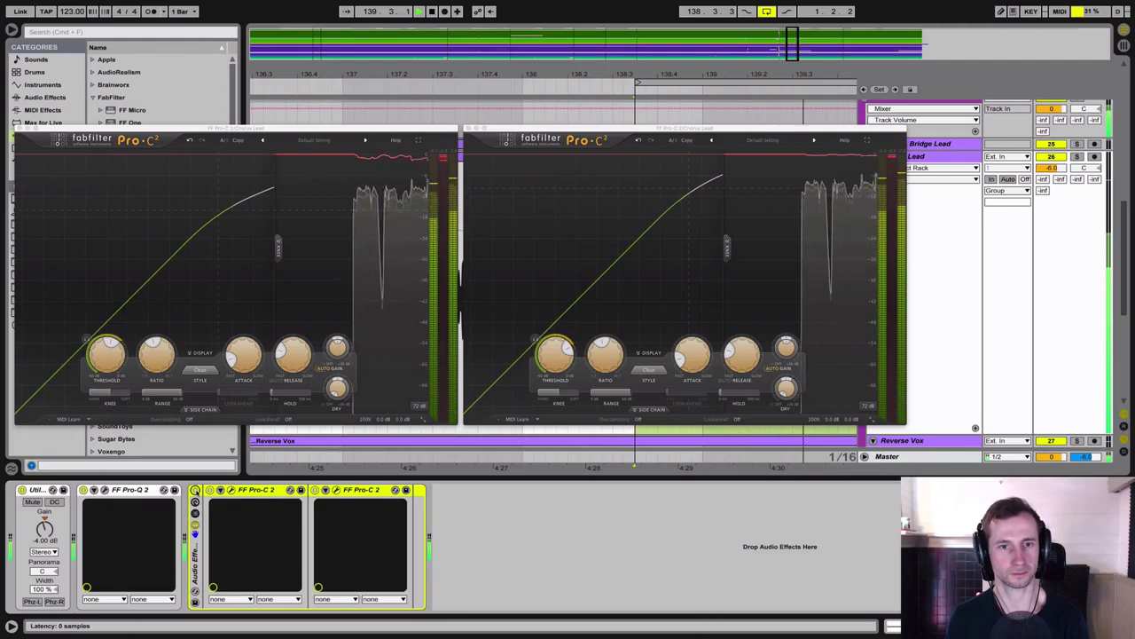
key("space")
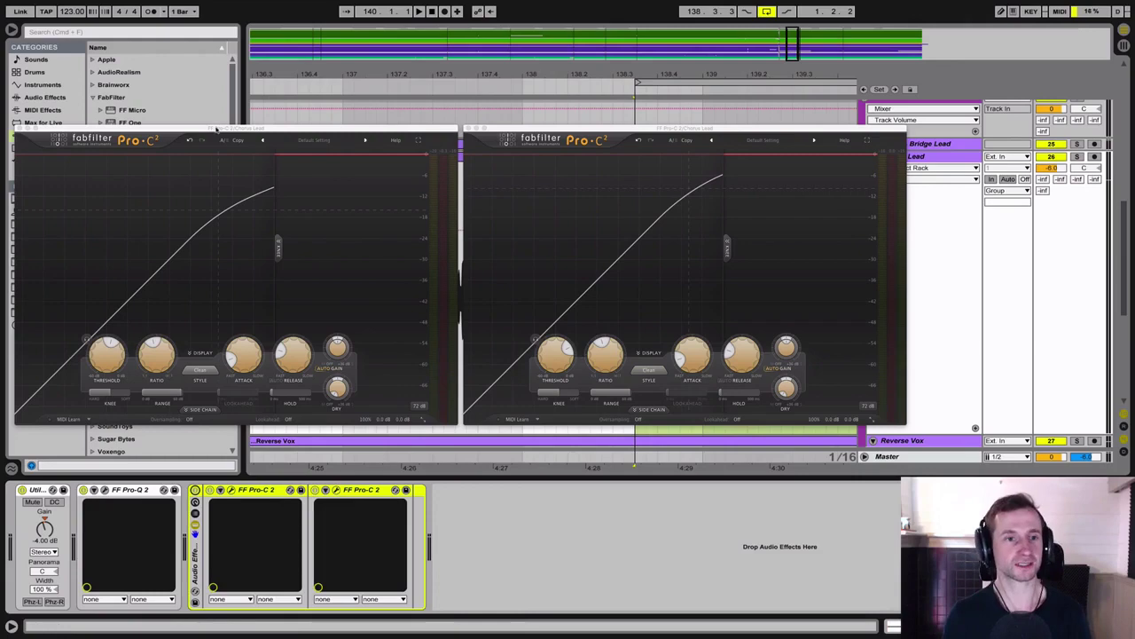
Uncover the plug-in list and add a FabFilter FF Pro-Q 2 after the compressor rack on the Chorus Lead track
left_click_drag(216, 129, 412, 97)
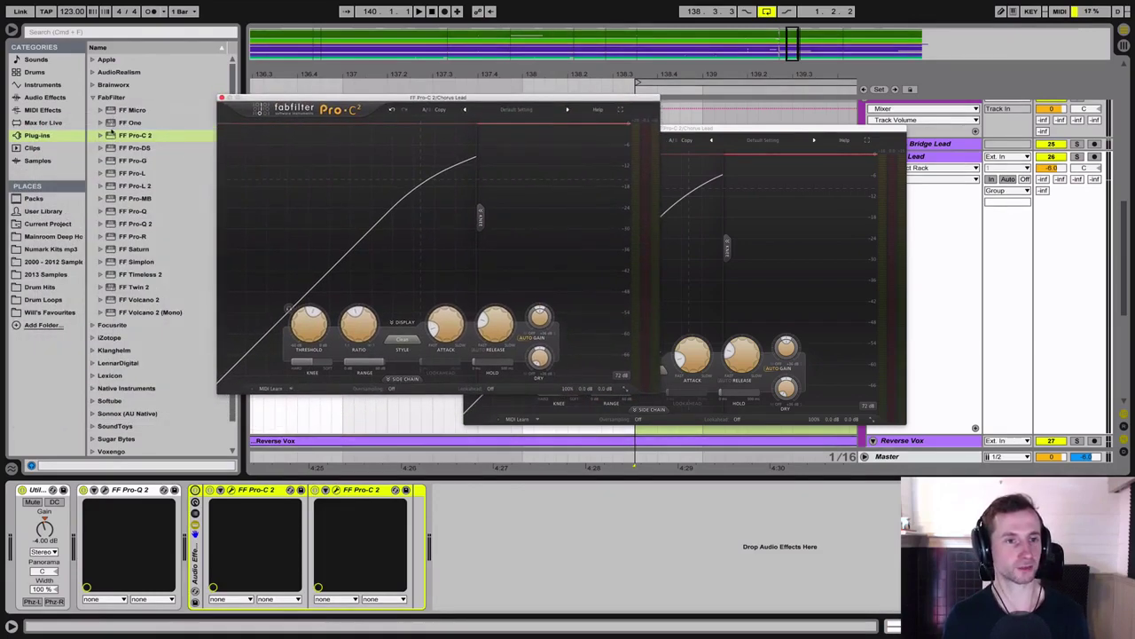
left_click(115, 136)
key("Down")
key("Down")
key("Down")
key("Down")
key("Down")
key("Down")
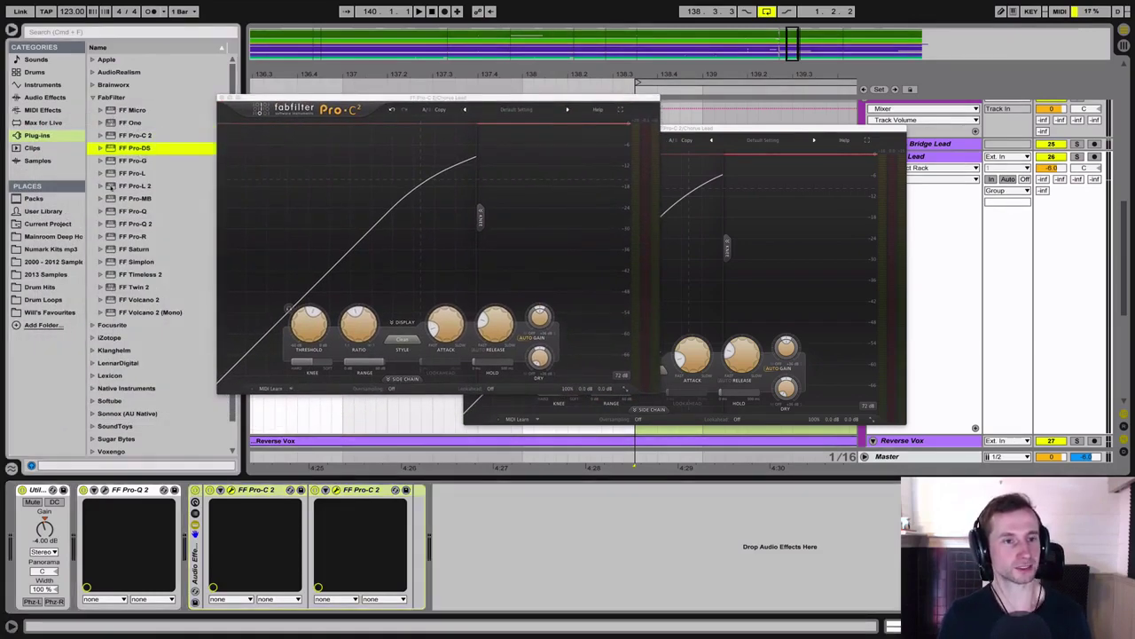
key("Down")
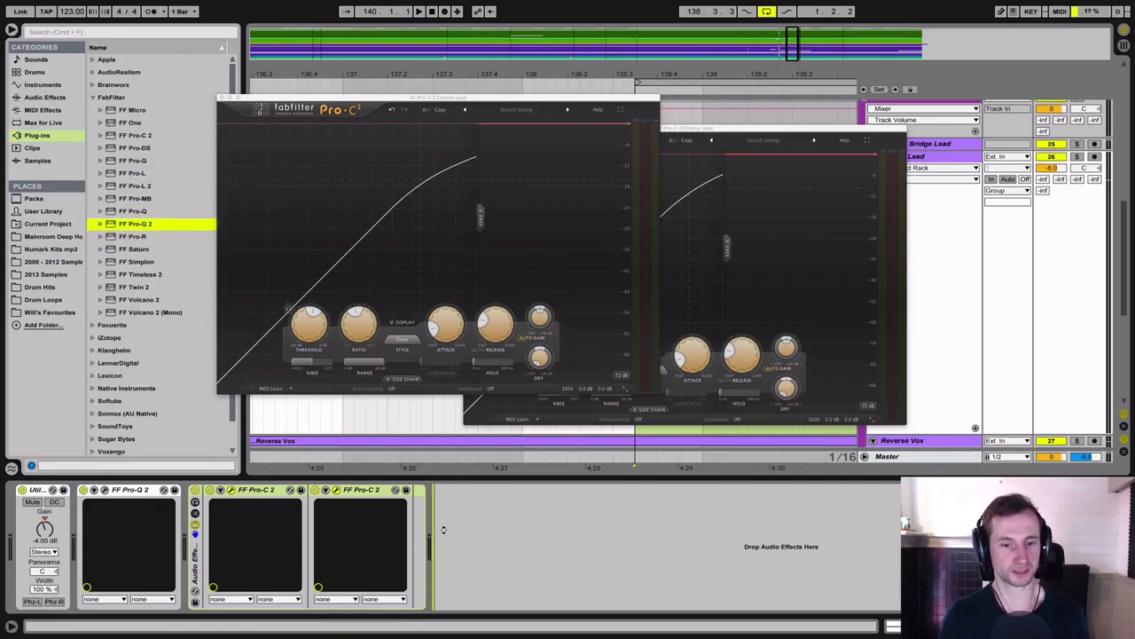
key("Return")
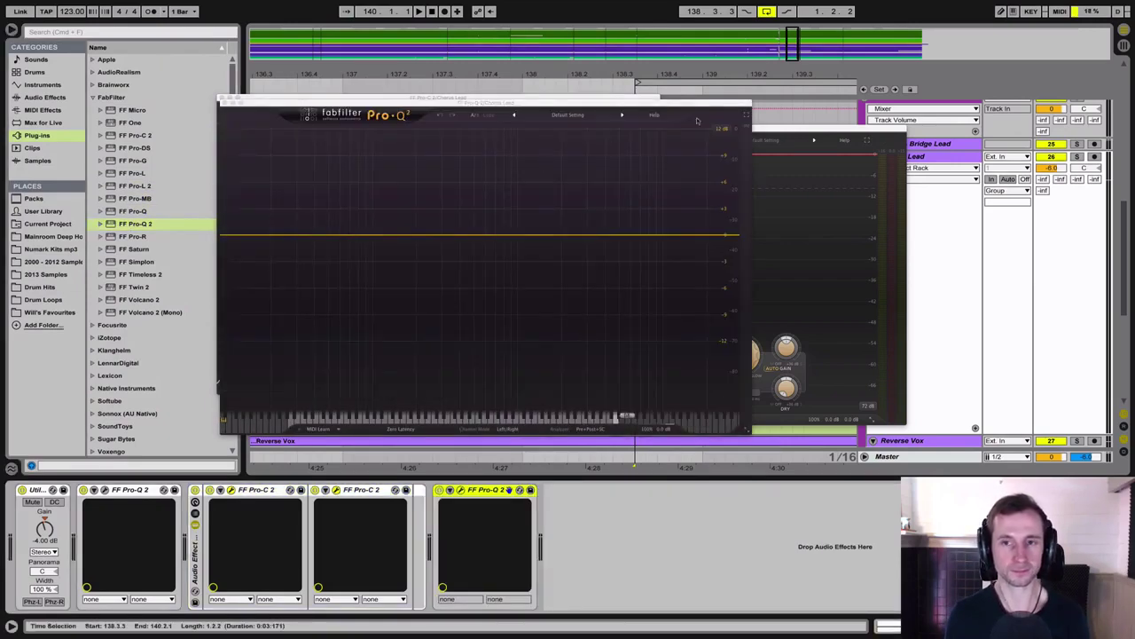
Add a low-cut band to the Pro-Q 2 after the compressors and set its frequency to about 198 Hz while auditioning the phrase
key("space")
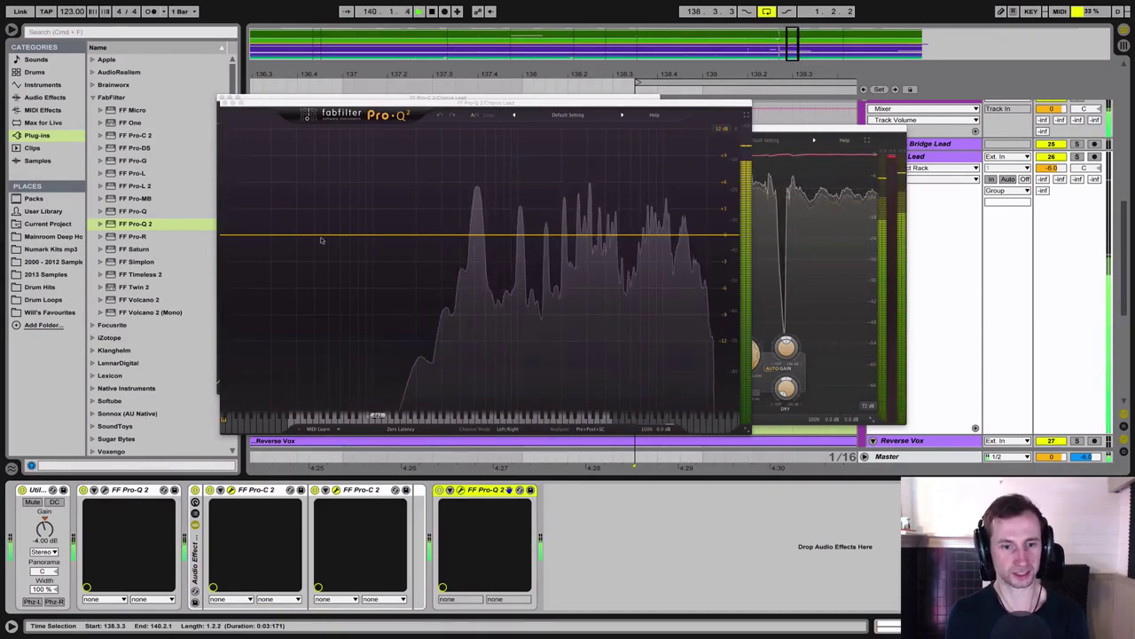
left_click(223, 237)
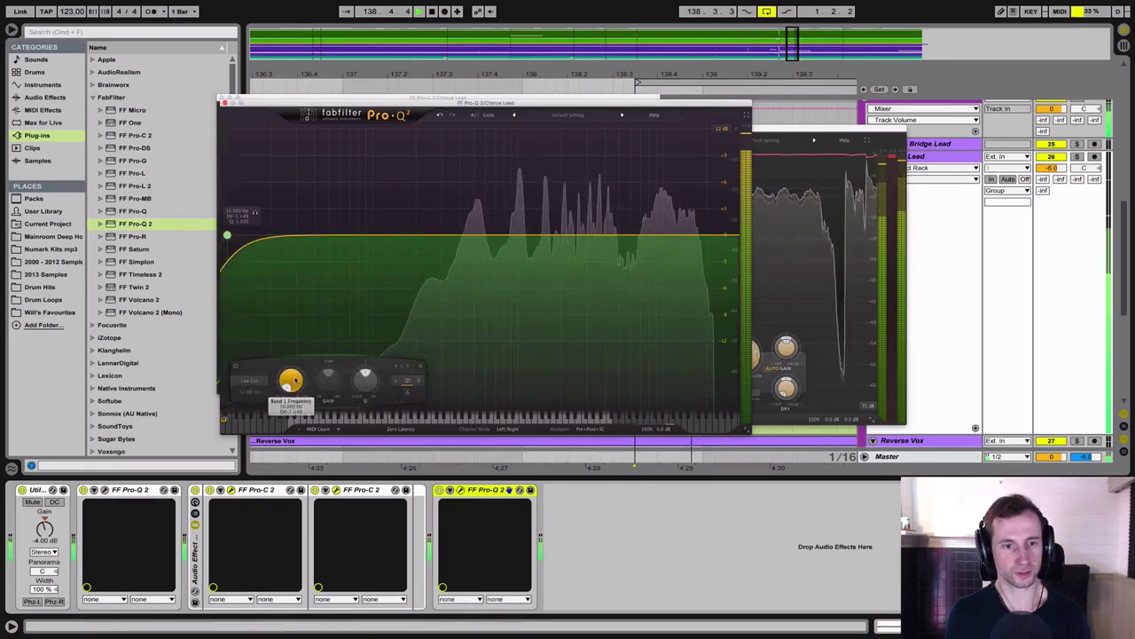
left_click_drag(227, 235, 396, 235)
left_click_drag(300, 339, 297, 333)
key("space")
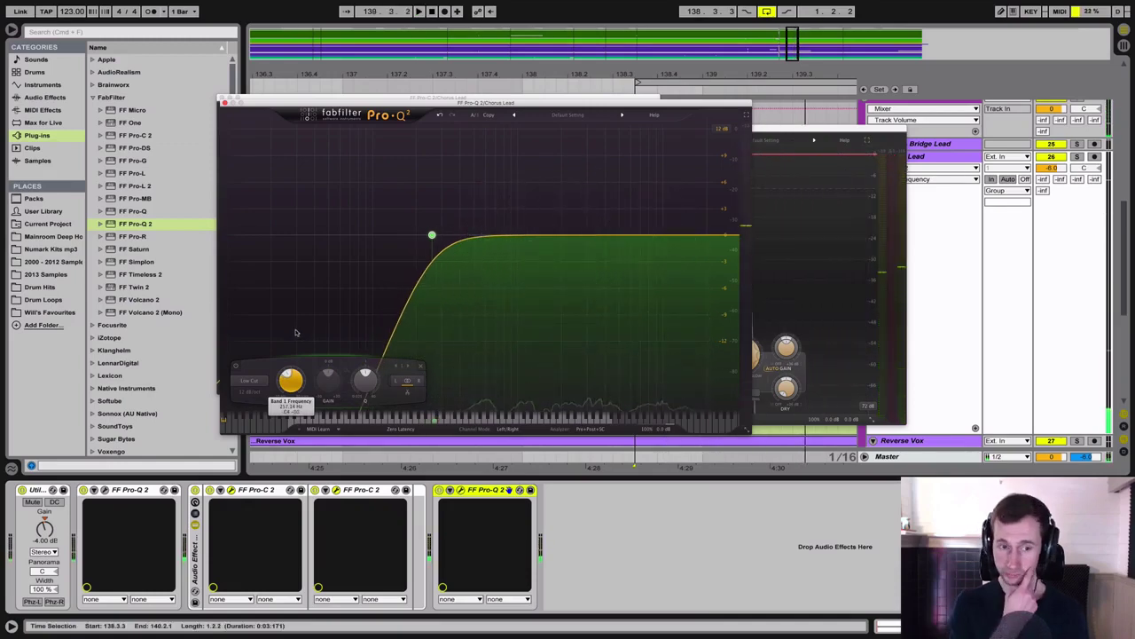
mouse_move(293, 388)
left_mouse_down()
mouse_move(291, 398)
mouse_move(291, 384)
left_mouse_up()
key("space")
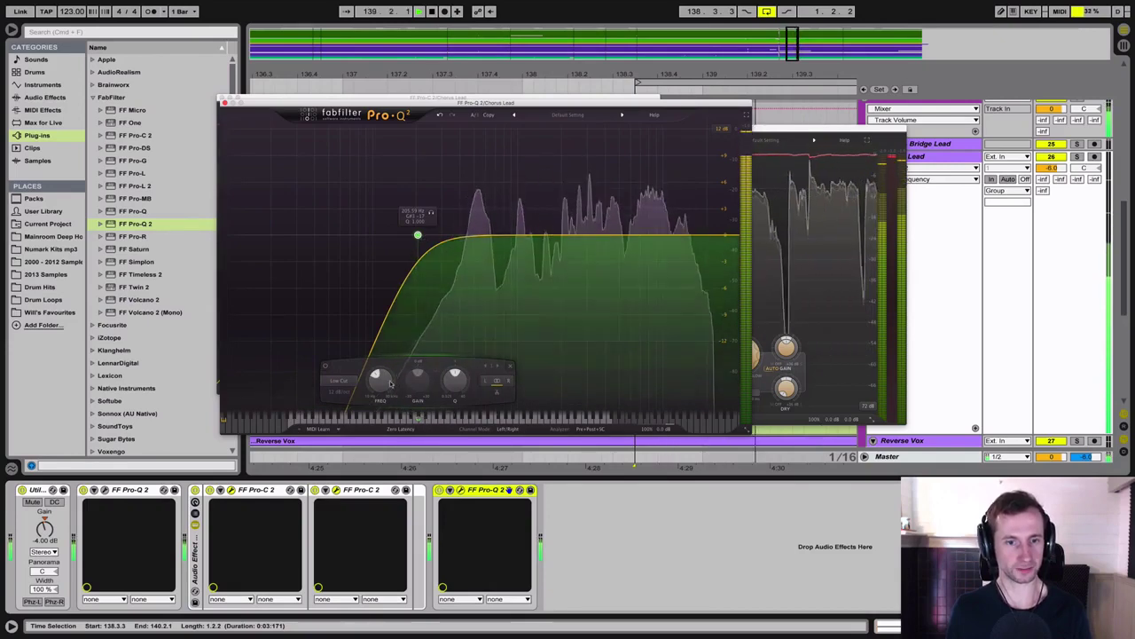
left_click_drag(388, 383, 388, 386)
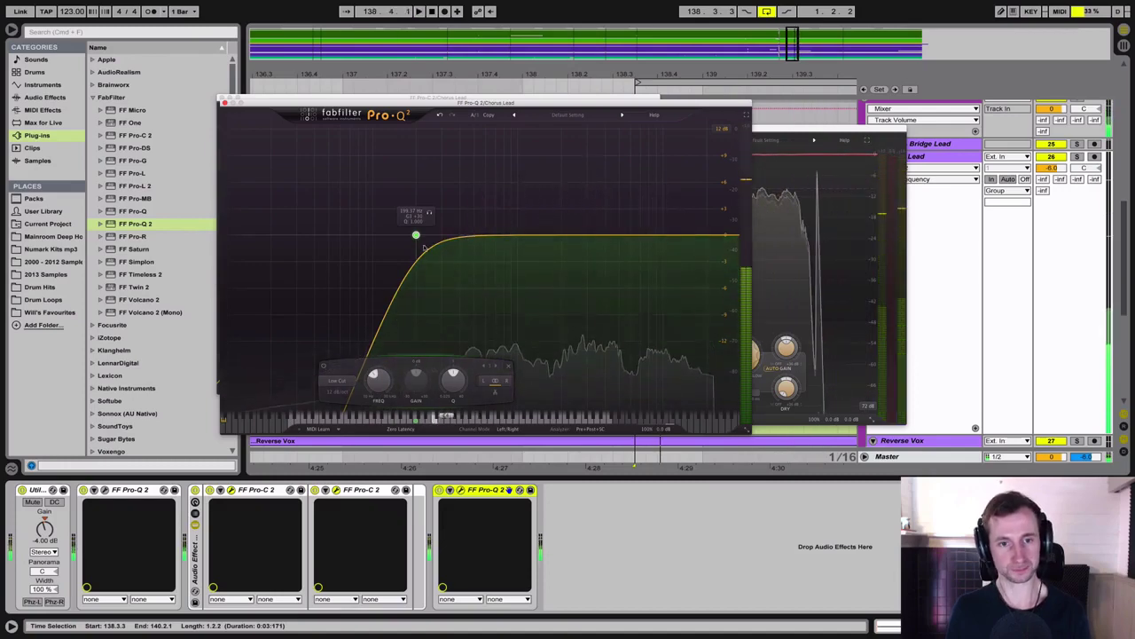
Try different Q settings on the low-cut band and restore its original curve
scroll(453, 382, "down", 10)
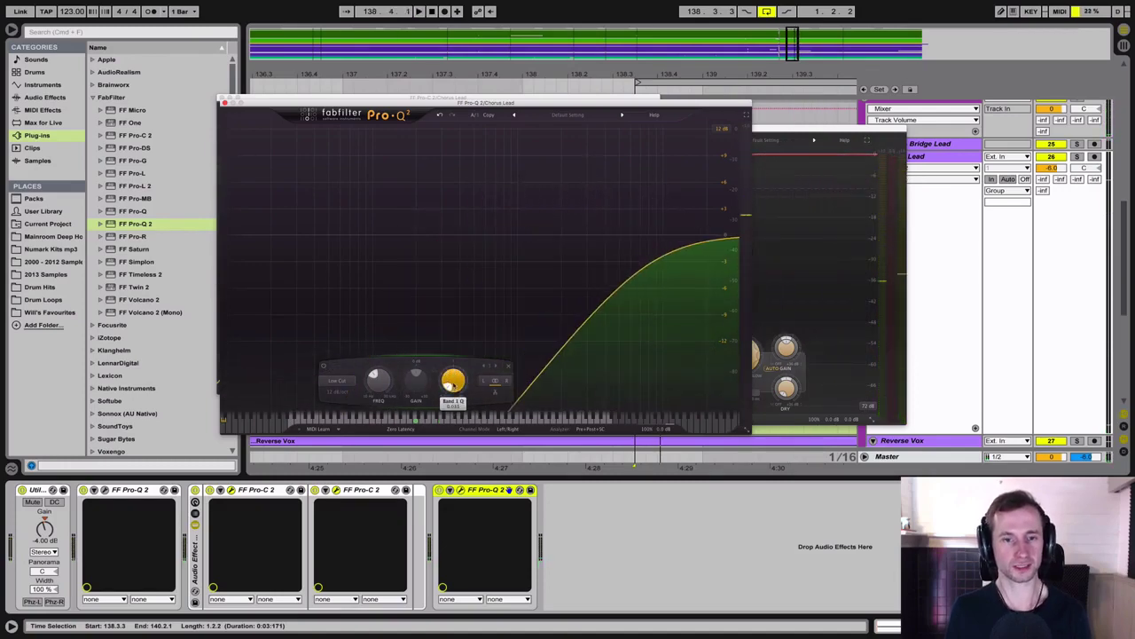
scroll(453, 382, "up", 5)
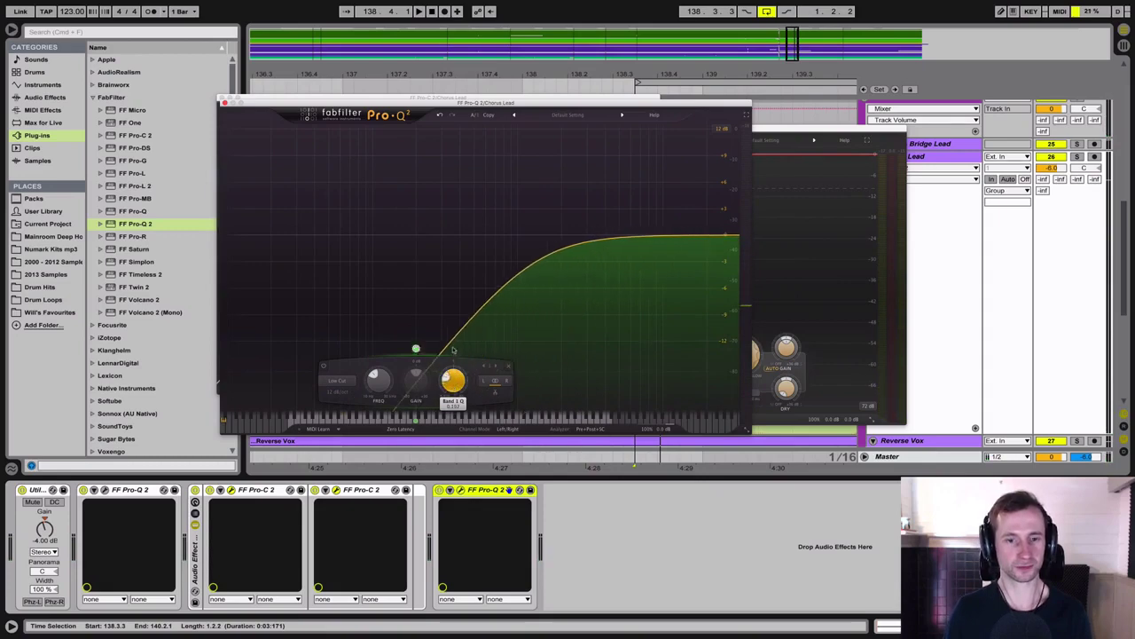
left_click(338, 382)
left_click(336, 407)
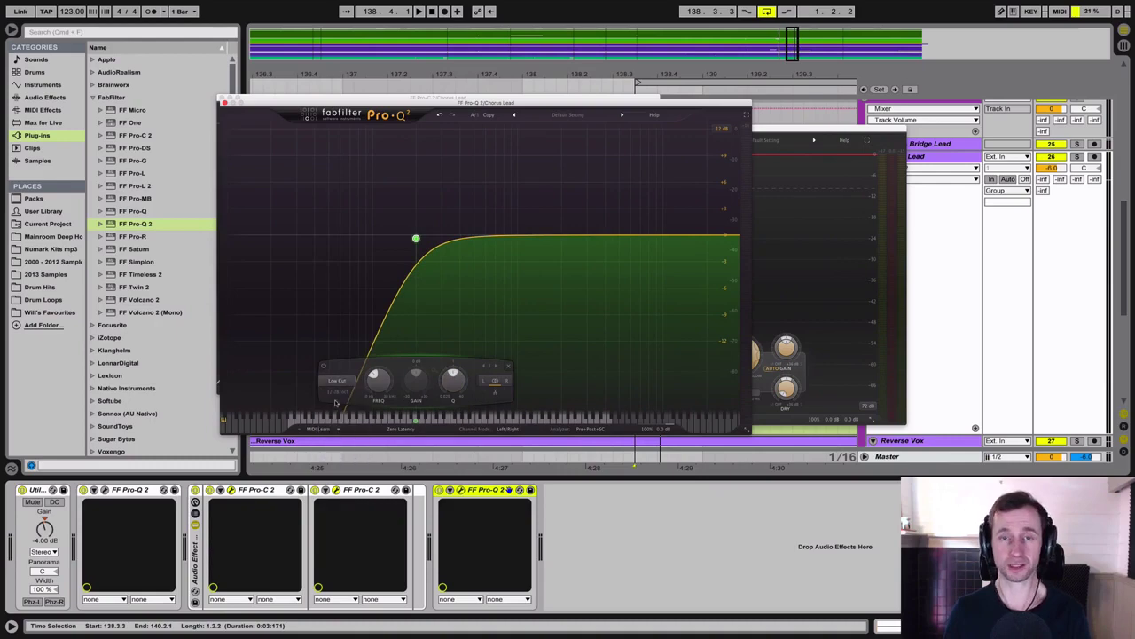
Try low-cut slopes of 96 dB/oct and 30 dB/oct with the frequency lowered to about 154 Hz during playback
left_click(337, 393)
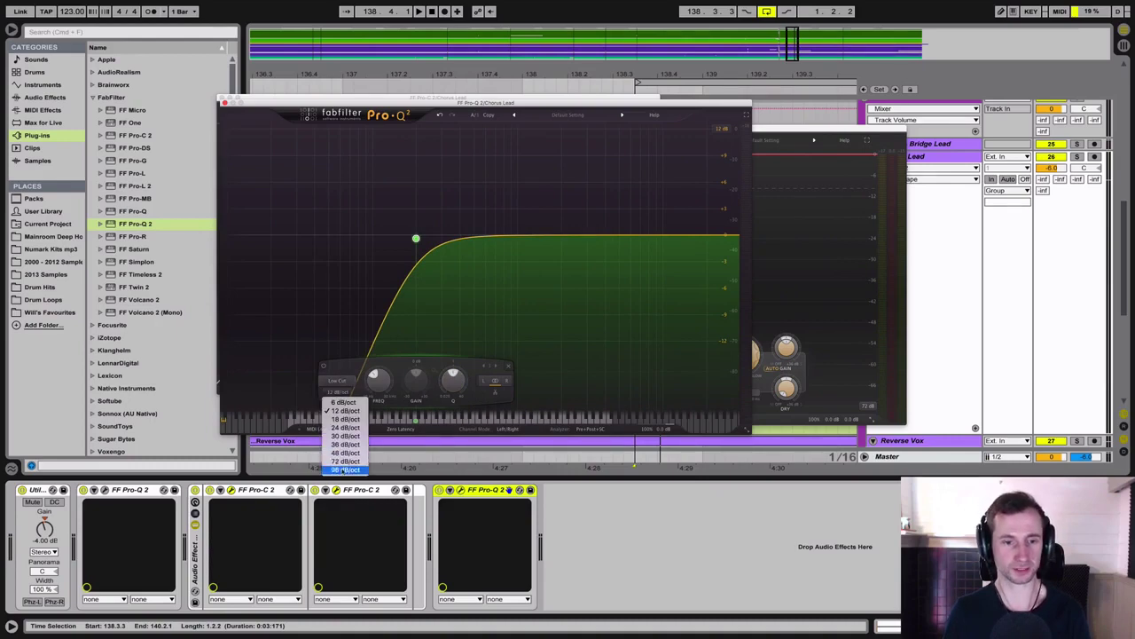
left_click(345, 469)
key("space")
mouse_move(373, 383)
left_mouse_down()
mouse_move(377, 375)
mouse_move(378, 390)
left_mouse_up()
left_click(337, 393)
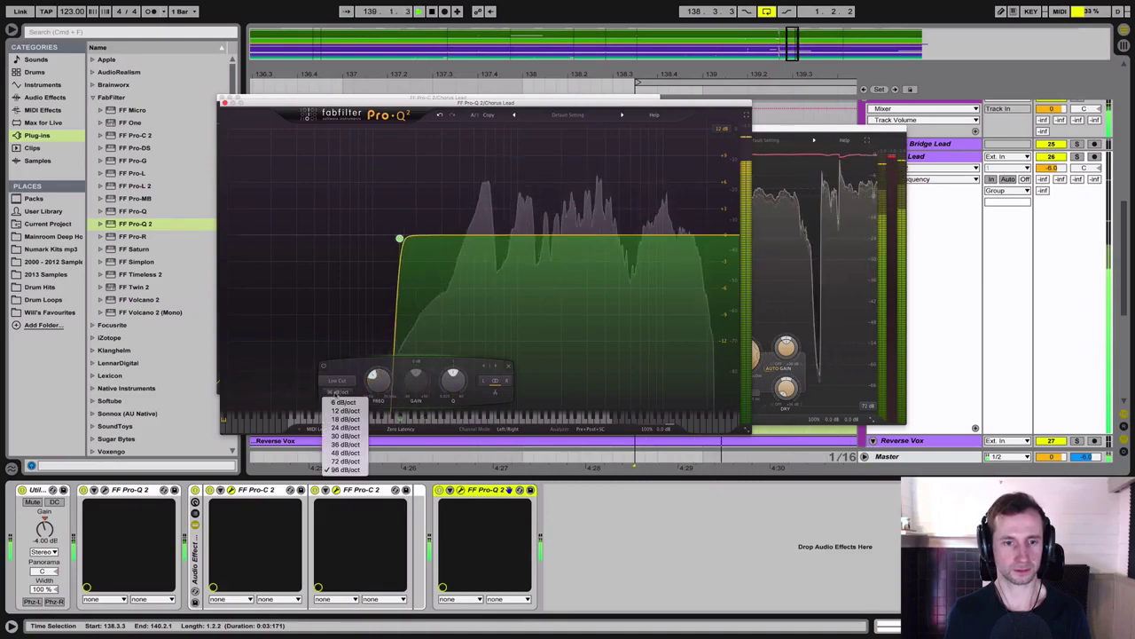
left_click(344, 436)
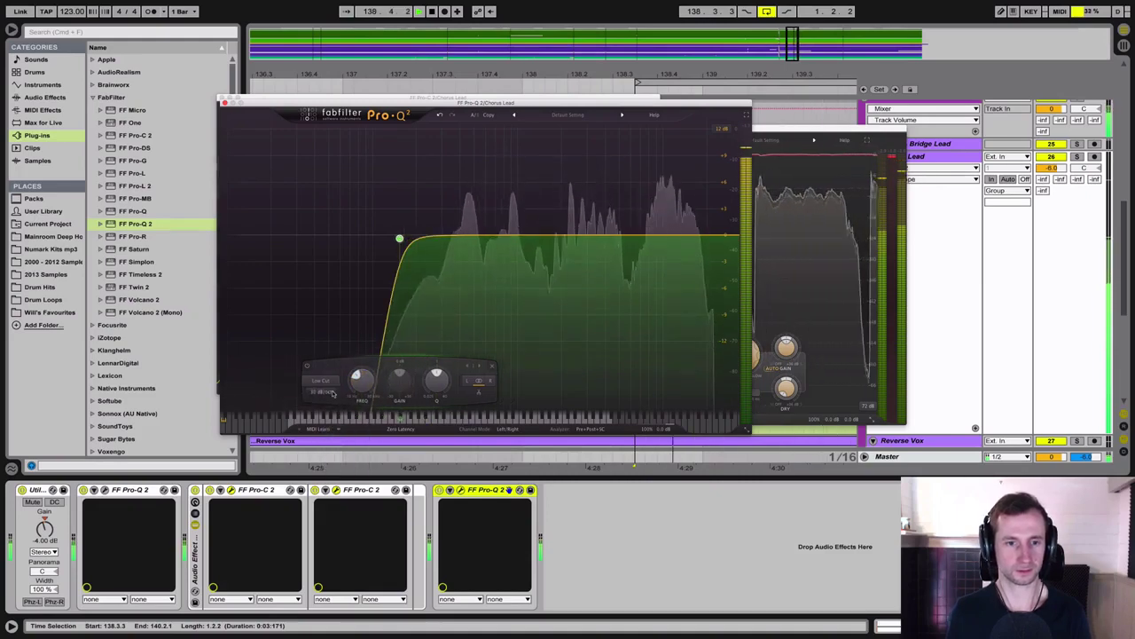
Set the low-cut slope to 18 dB/oct and raise its frequency above 200 Hz while listening
left_click(332, 393)
left_click(336, 420)
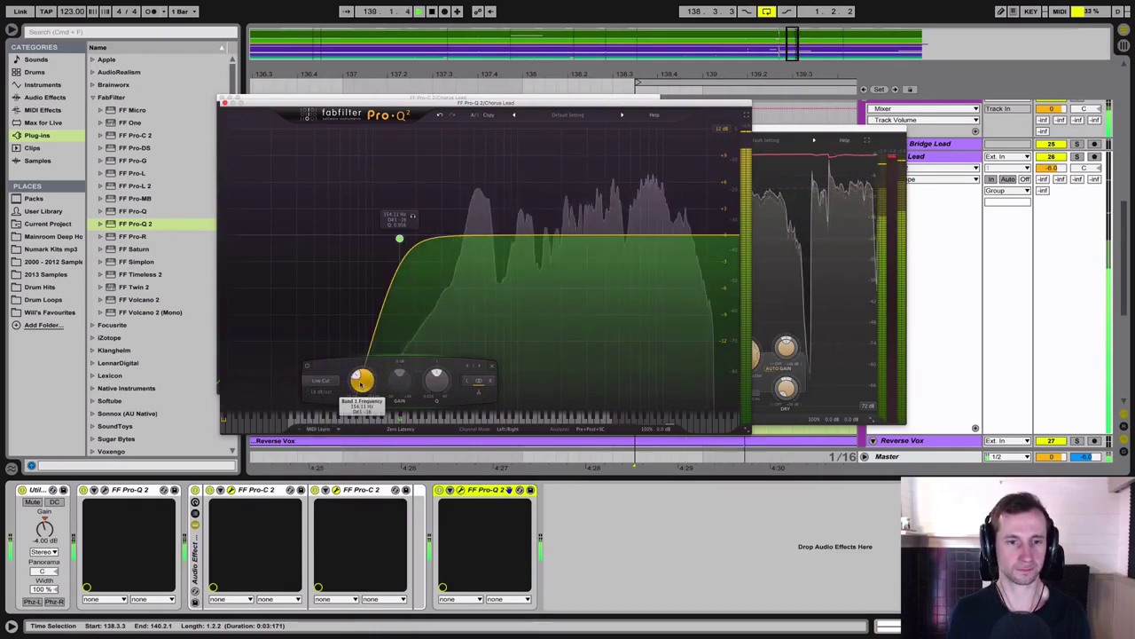
left_click_drag(362, 381, 361, 371)
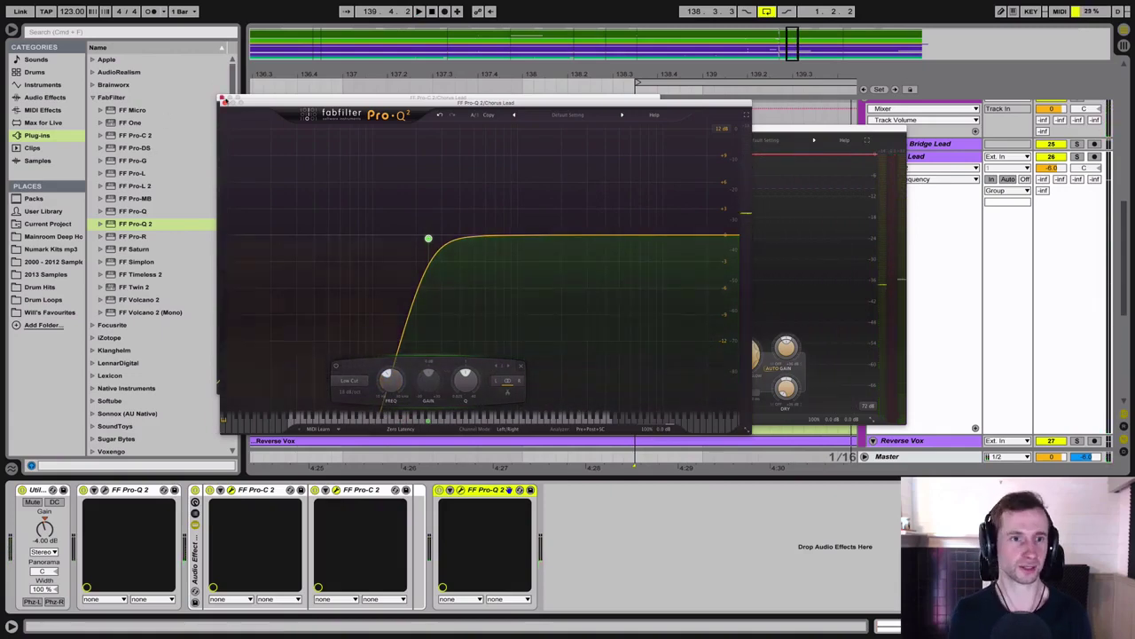
Close all open plug-in windows to uncover the vocal waveform, briefly rechecking the last Pro-Q 2
left_click(225, 102)
left_click(223, 98)
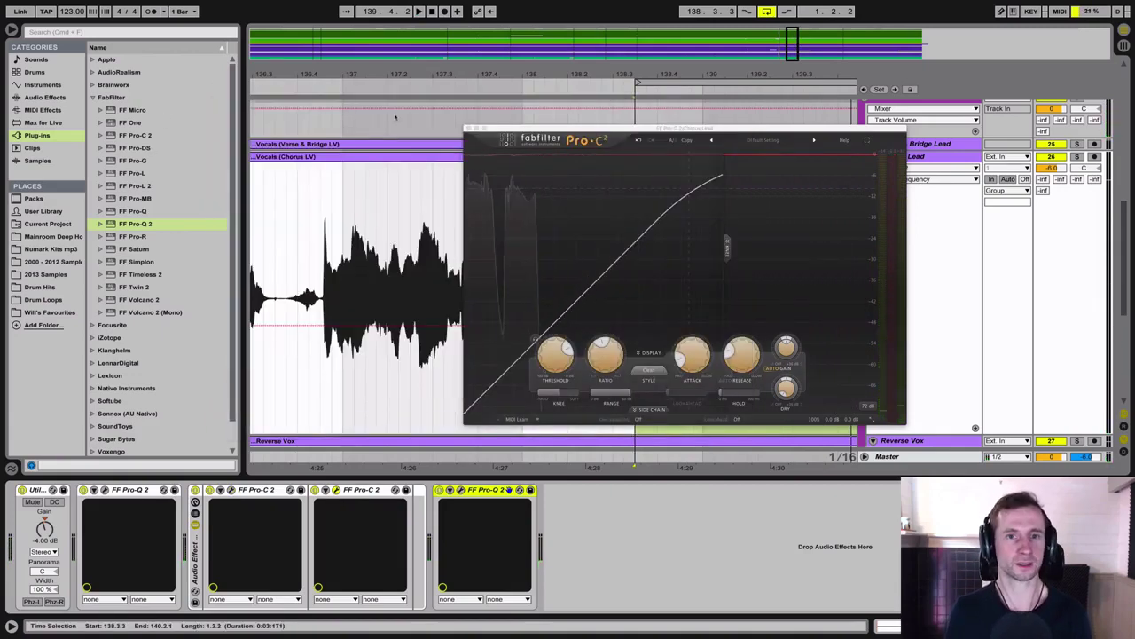
left_click(469, 130)
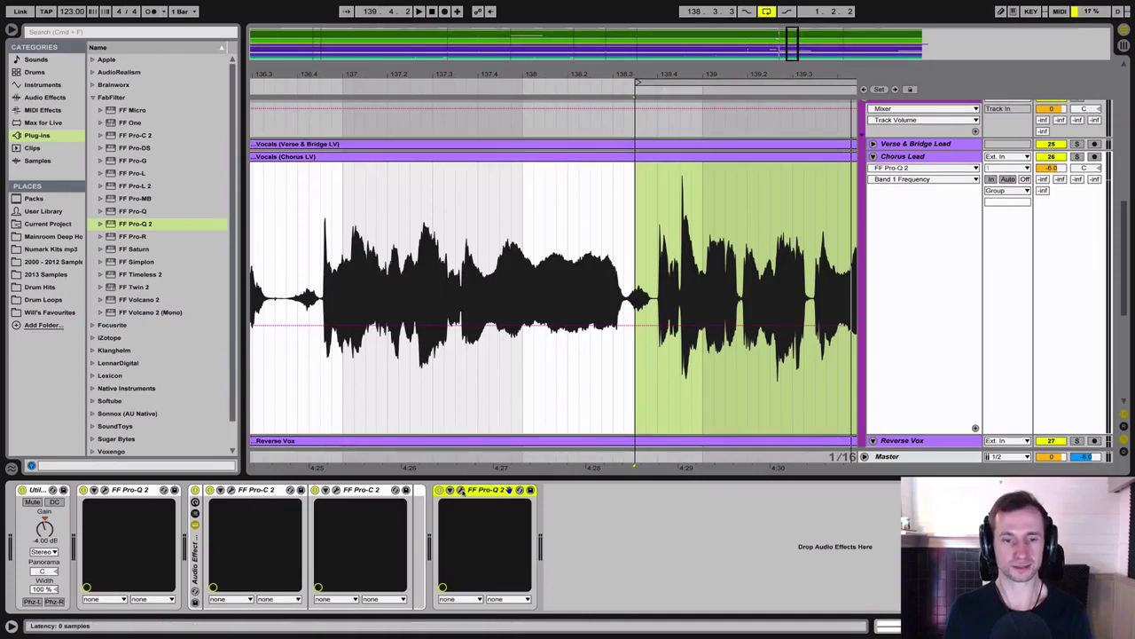
left_click(460, 490)
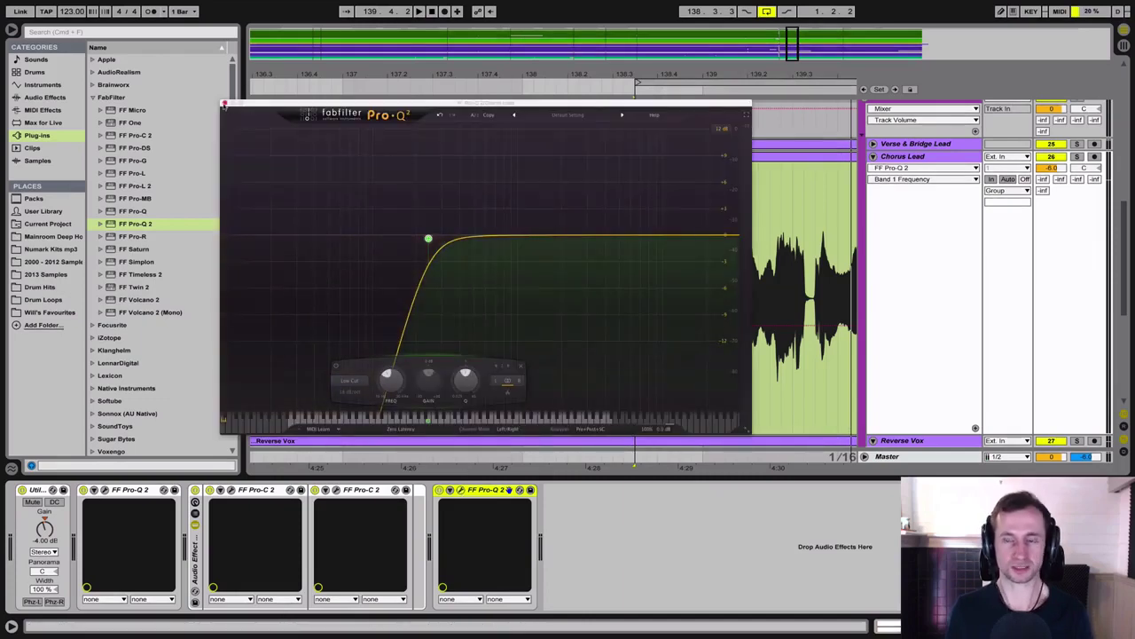
left_click(225, 103)
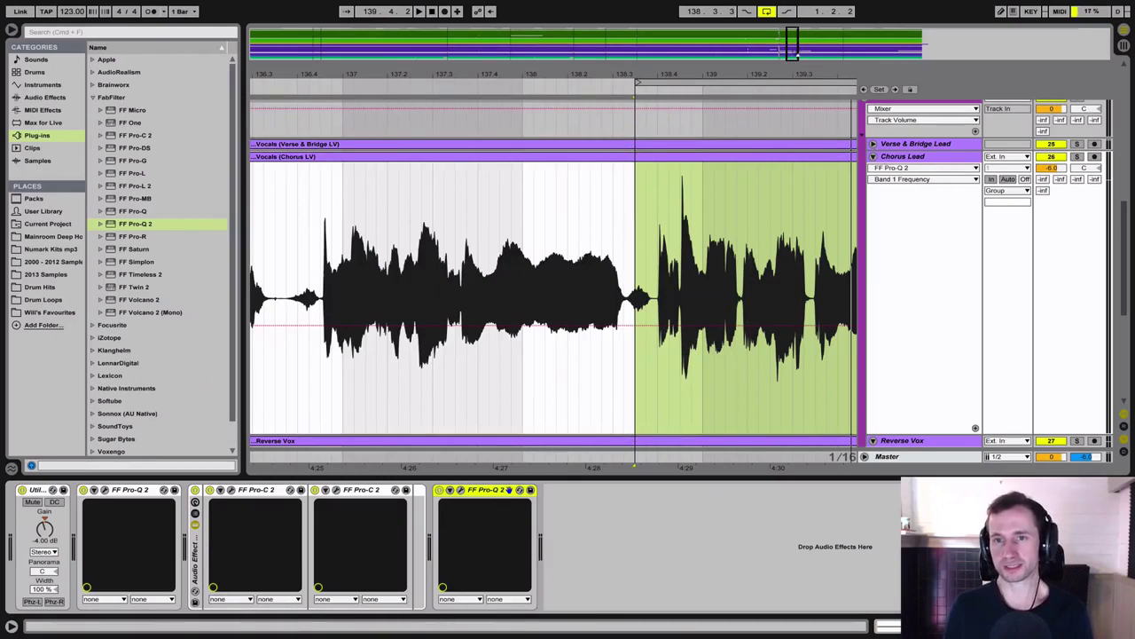
Examine the device chains of the Verse & Bridge Lead track and LEAD VOX group, ending on the Chorus Lead track
left_click_drag(802, 70, 652, 63)
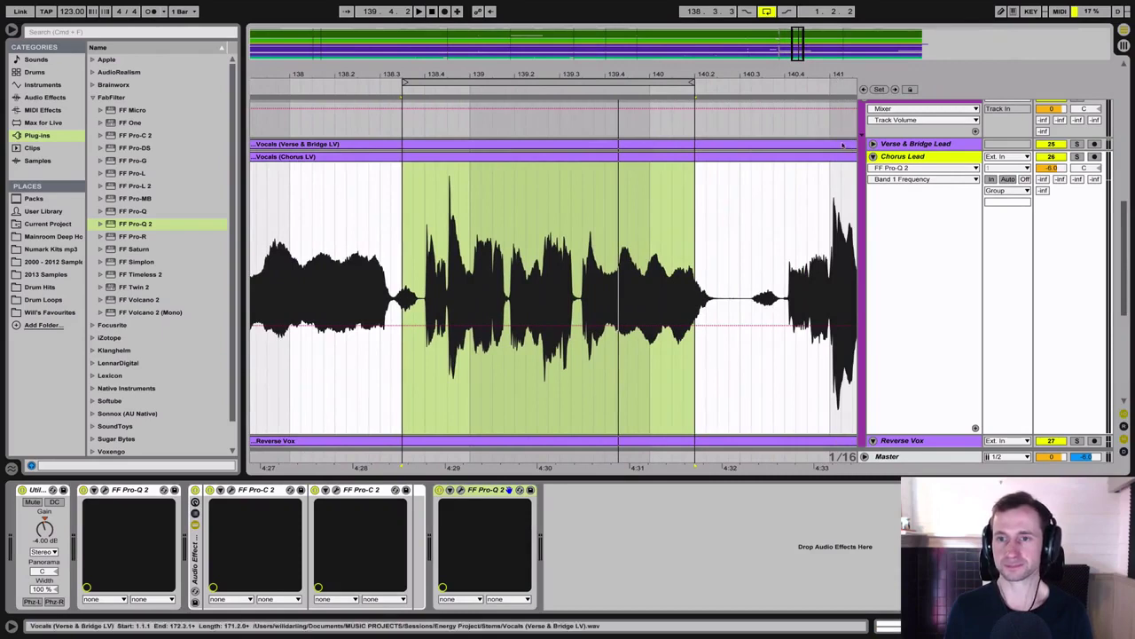
left_click(873, 144)
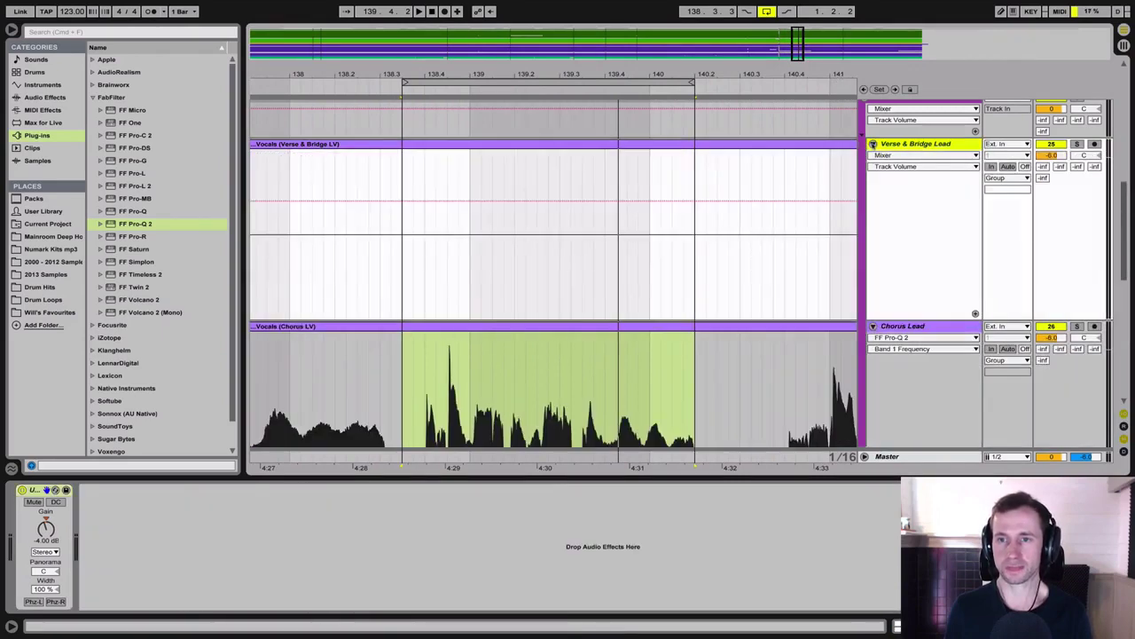
left_click(873, 144)
scroll(914, 190, "up", 5)
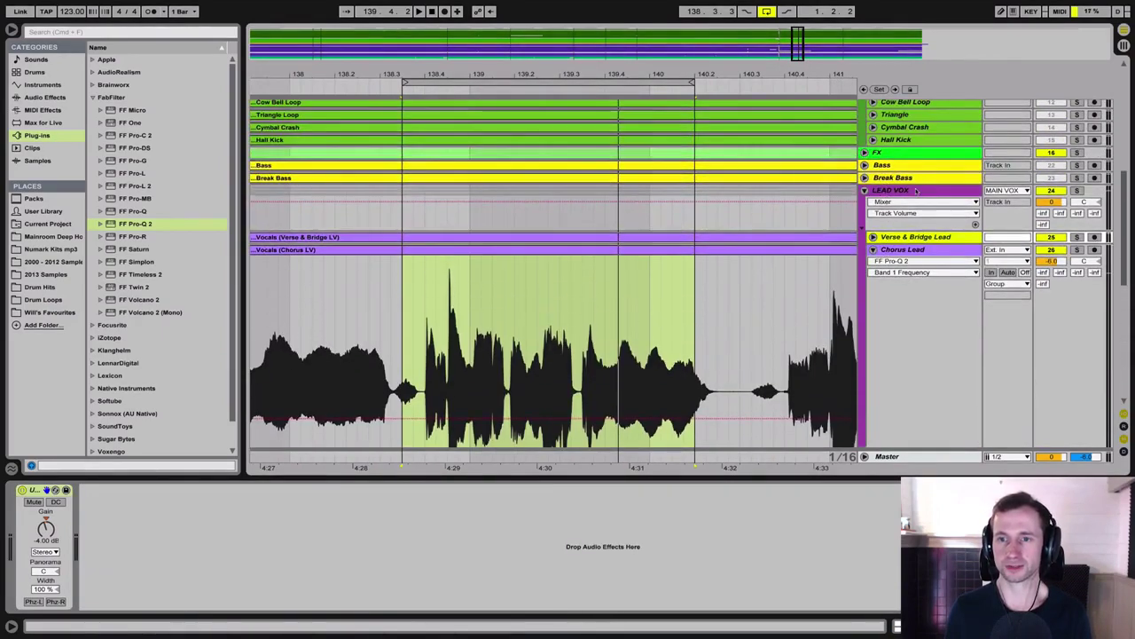
left_click(916, 189)
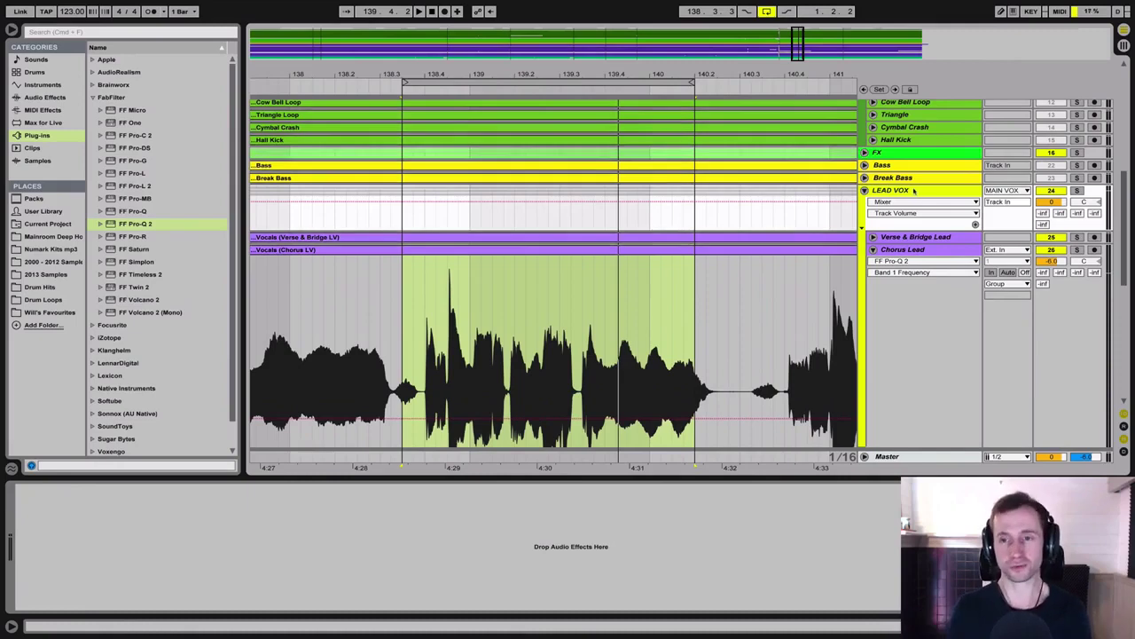
left_click(889, 254)
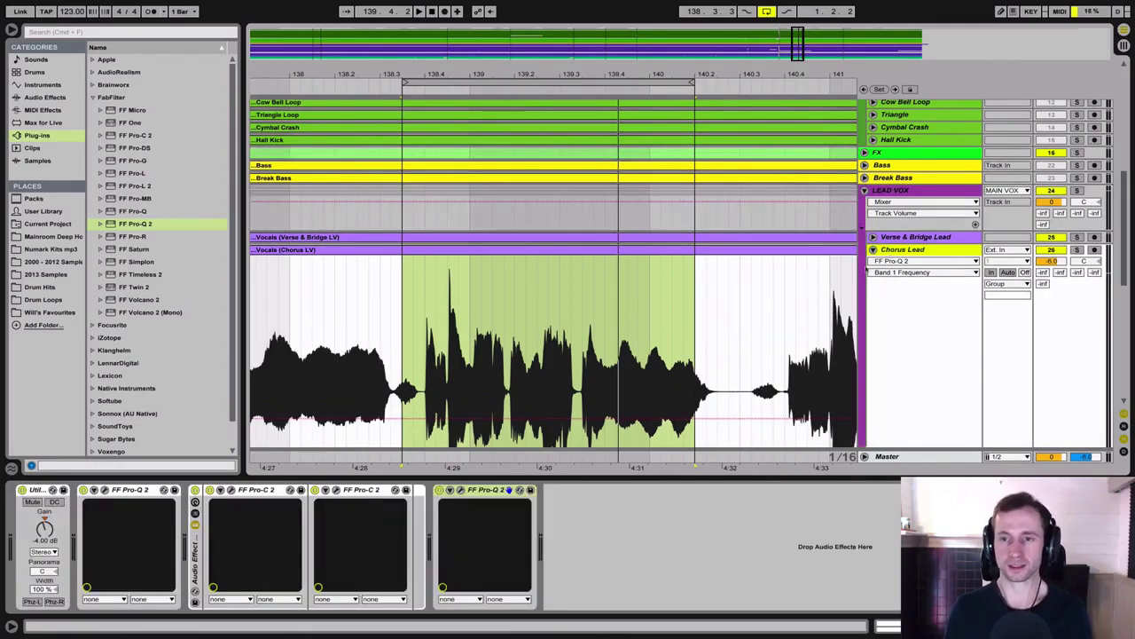
left_click(894, 192)
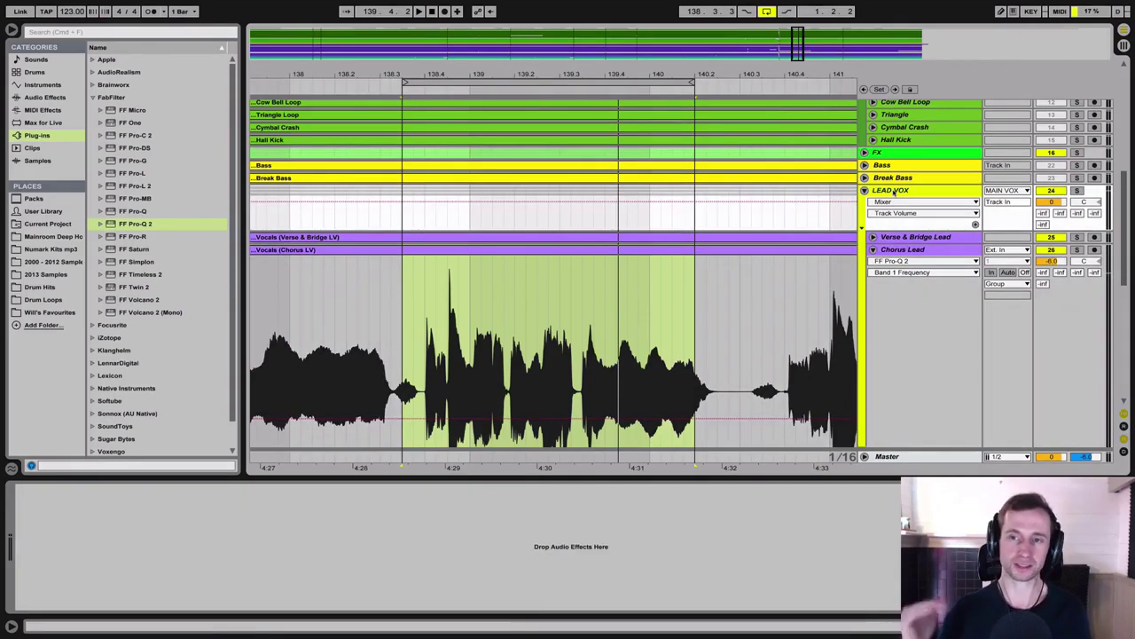
left_click(896, 251)
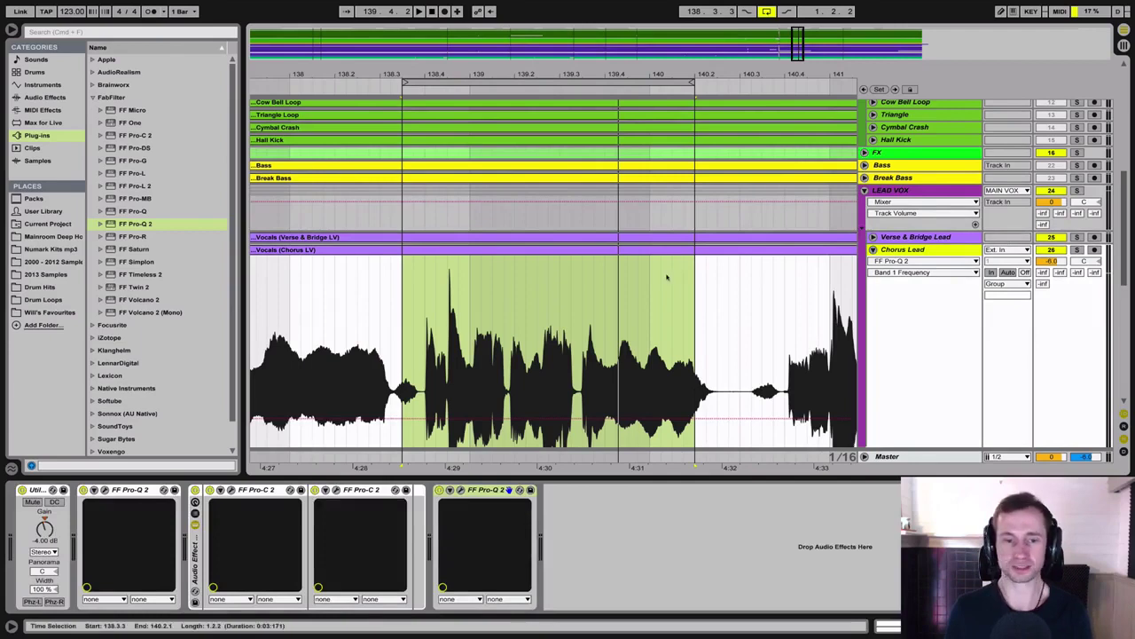
Open the first Pro-Q 2 on Chorus Lead and add a narrow bell band near 2.5 kHz boosted by about 11 dB
left_click(576, 521)
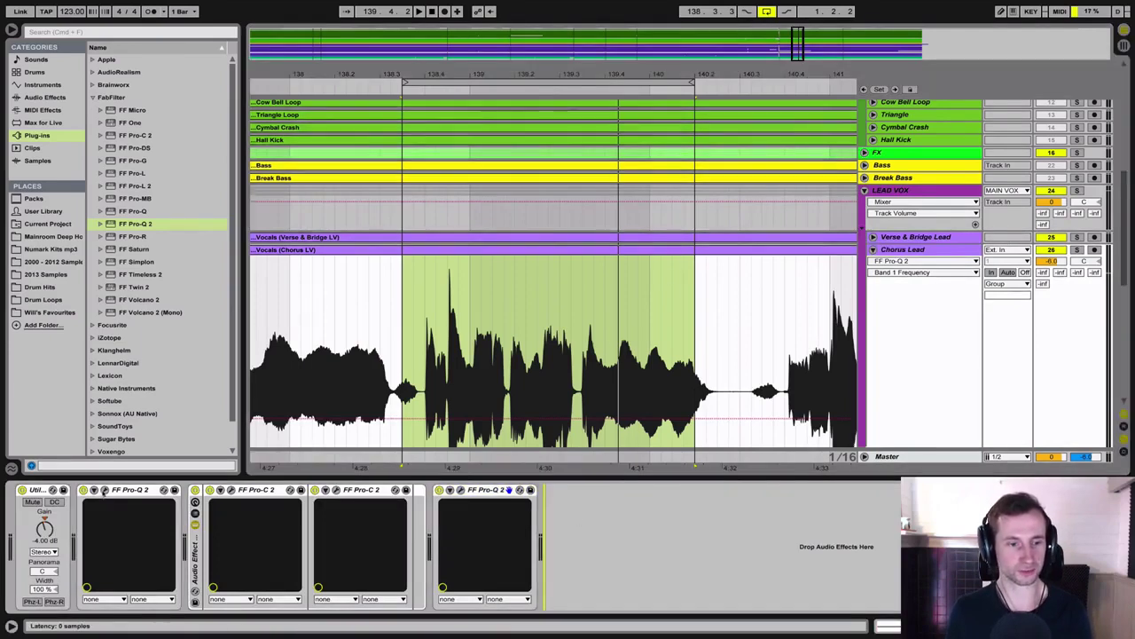
left_click(508, 489)
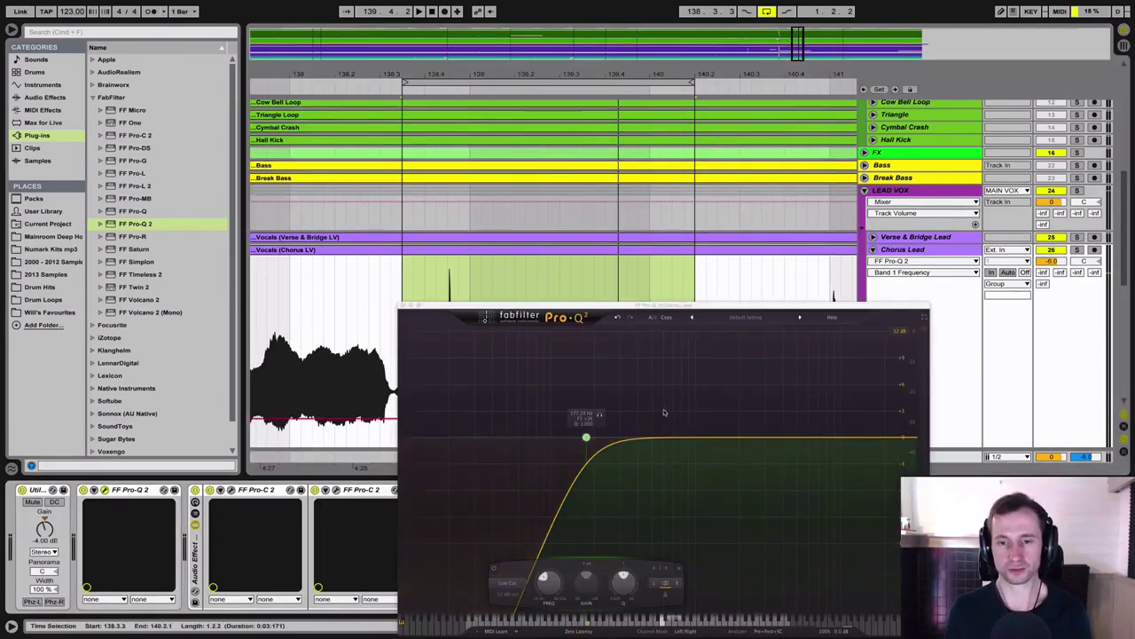
left_click(751, 439)
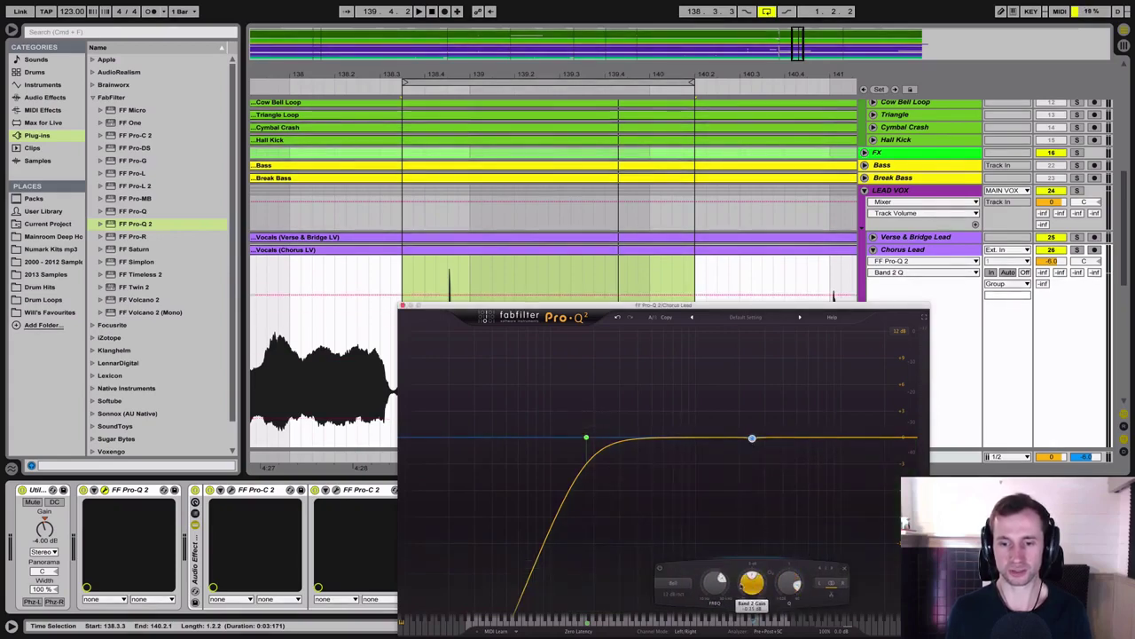
left_click_drag(751, 582, 748, 559)
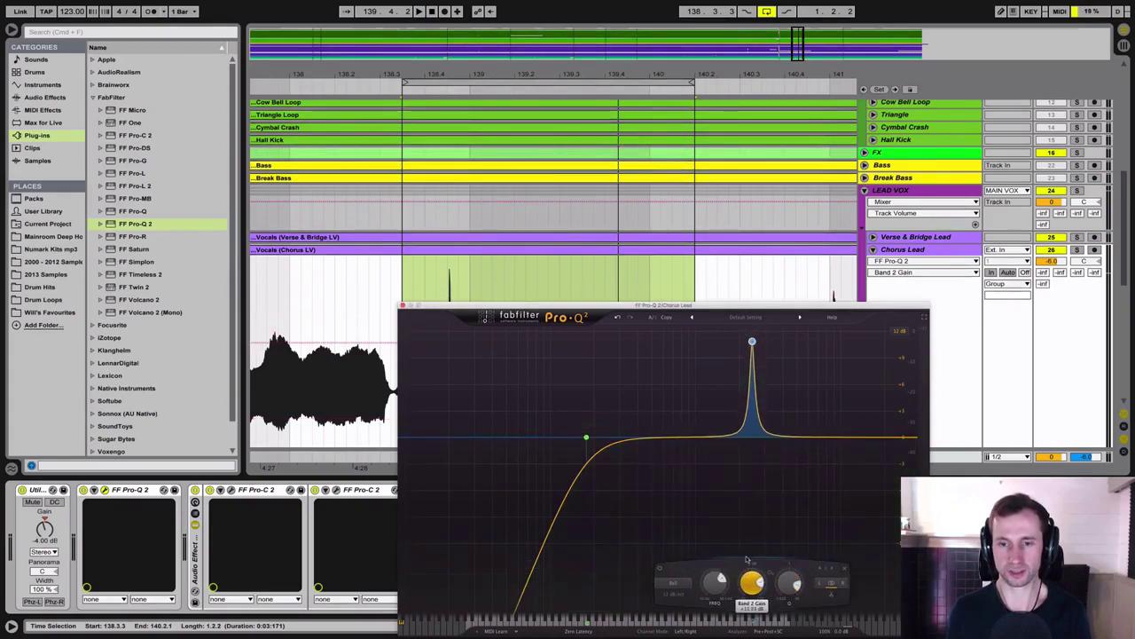
left_click_drag(710, 314, 660, 282)
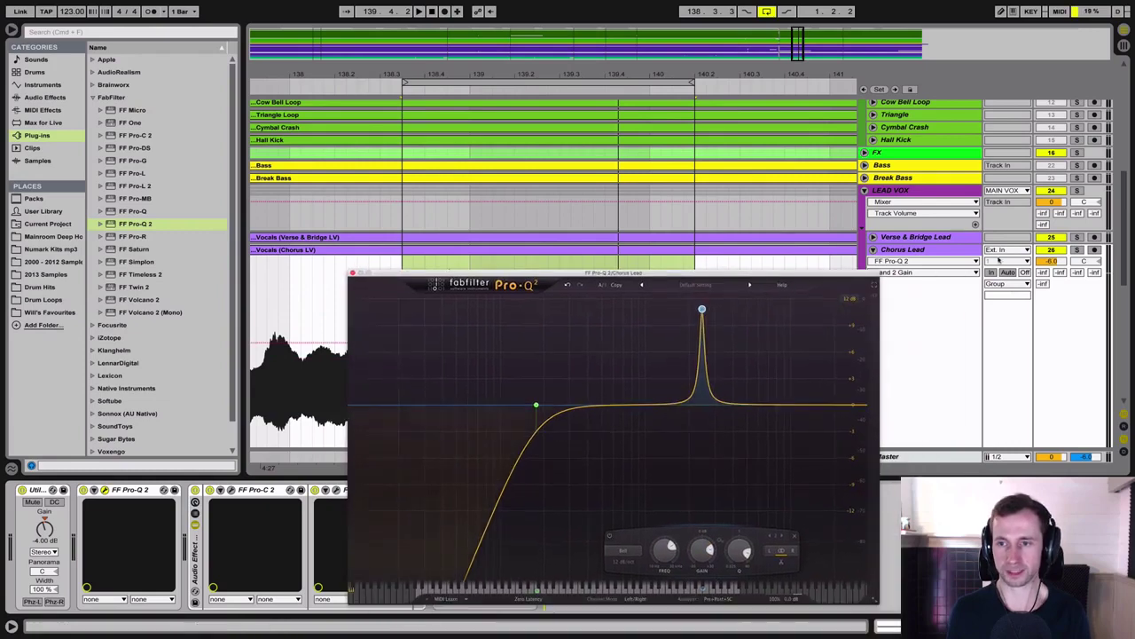
Solo the Chorus Lead track and sweep the boosted bell band during playback, settling at about 1058 Hz
left_click(1077, 250)
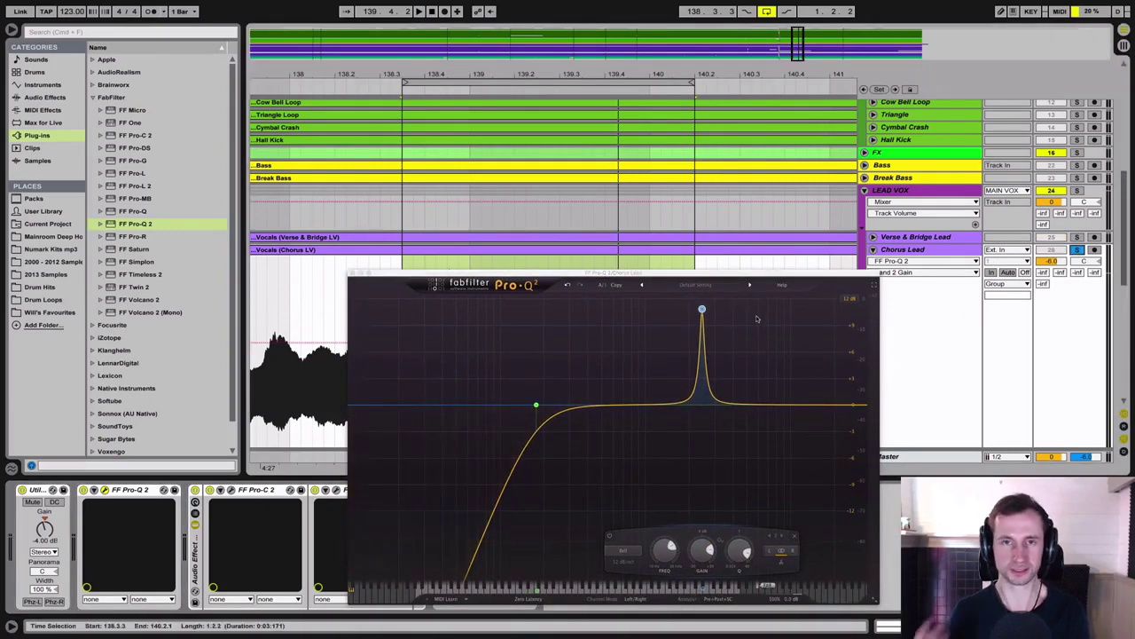
mouse_move(665, 549)
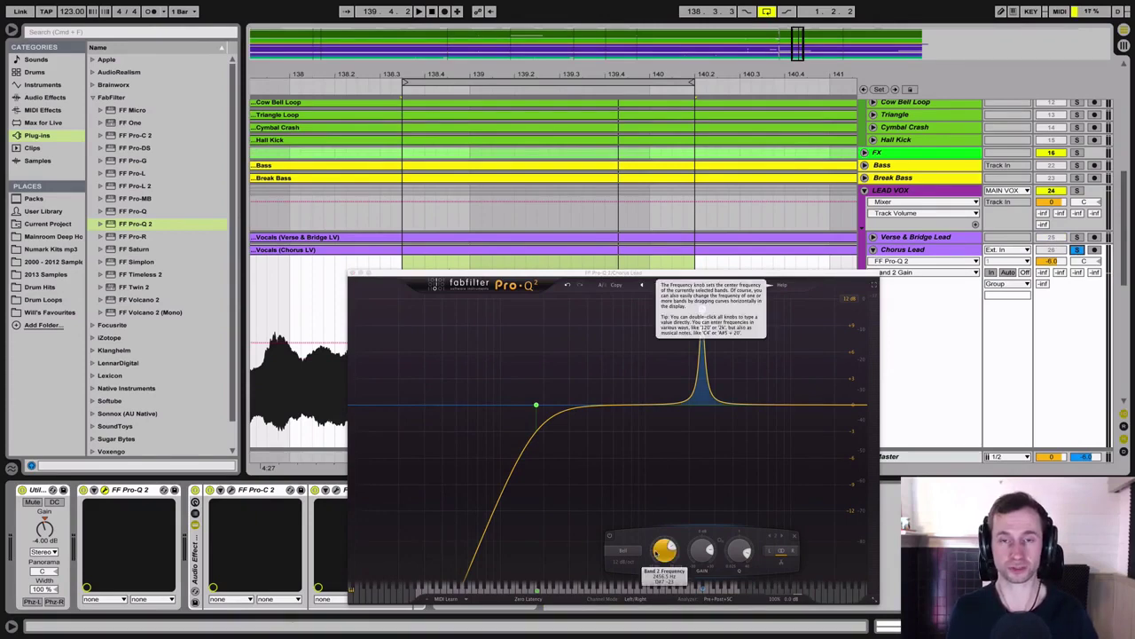
key("space")
left_click_drag(657, 554, 684, 526)
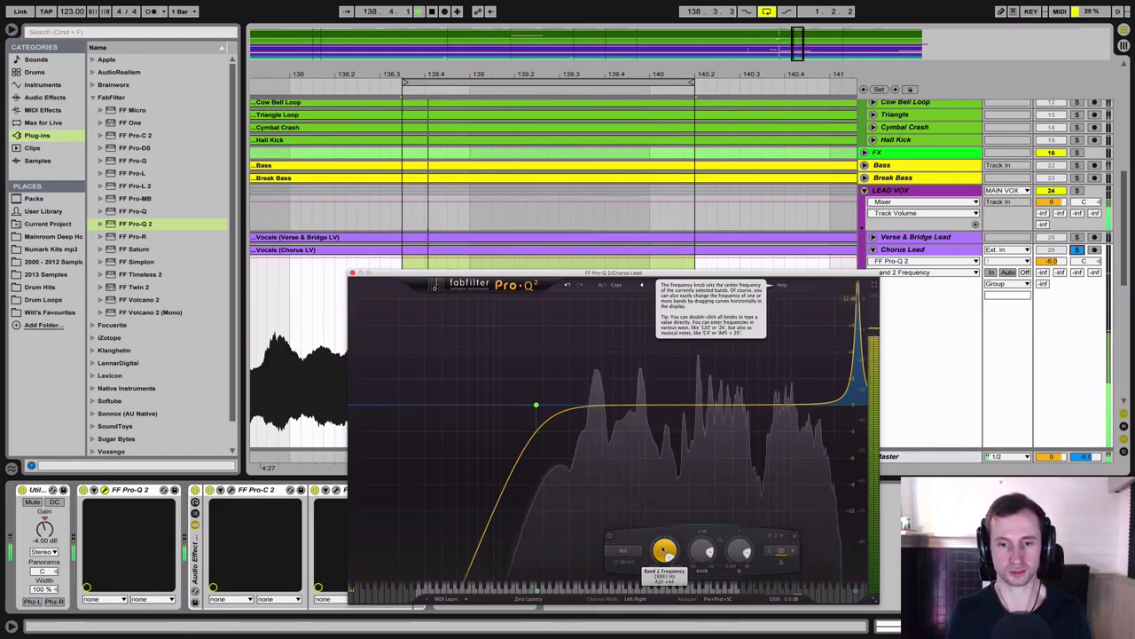
left_click_drag(665, 552, 644, 620)
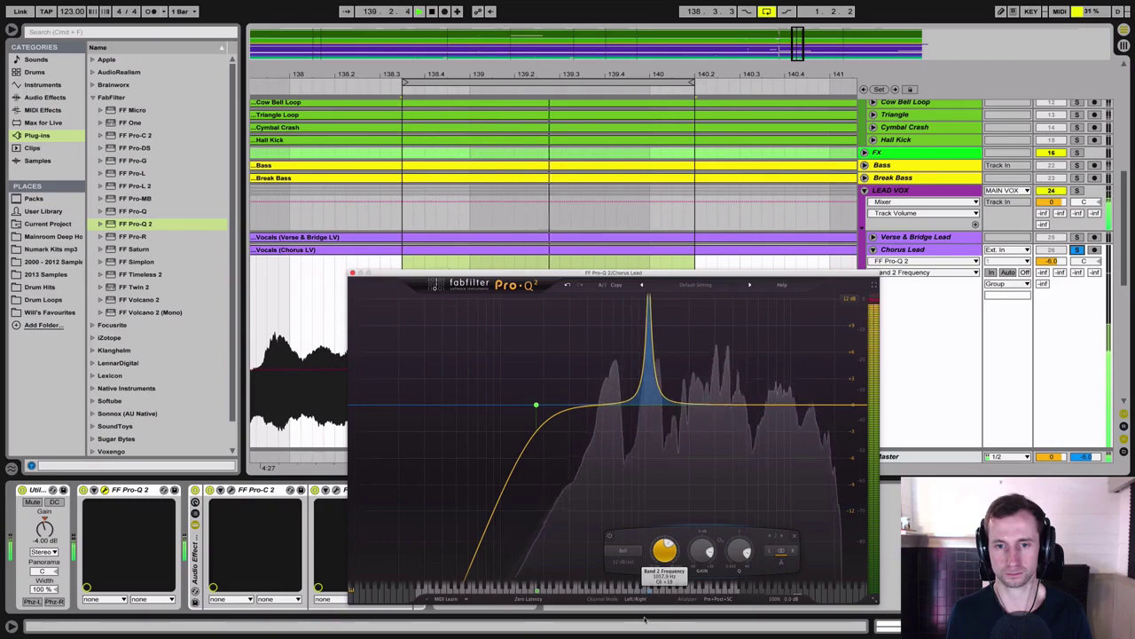
Turn the swept bell band into a narrow cut of about -6.8 dB and play the looped phrase to judge it
left_click_drag(700, 552, 692, 632)
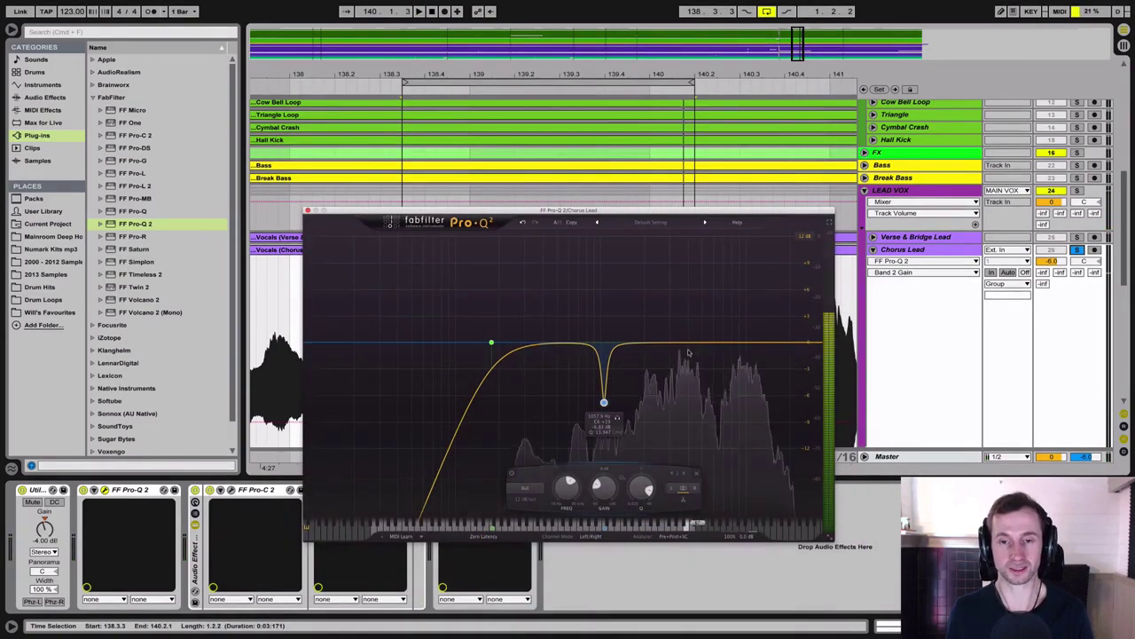
key("space")
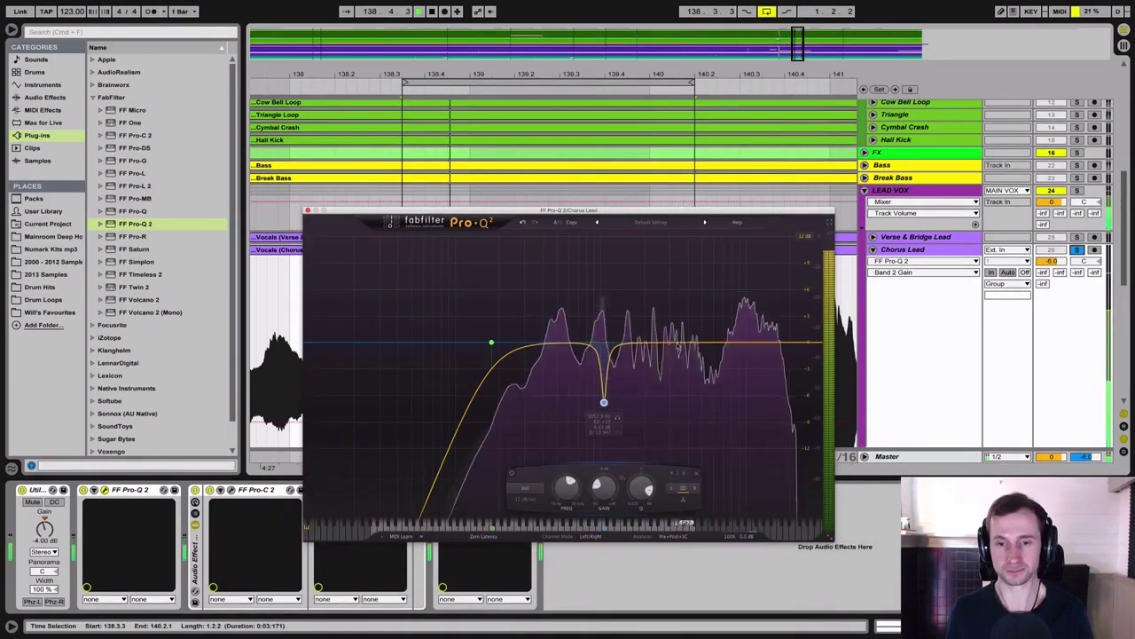
Add another bell band below the 1058 Hz notch, narrow and boost it to find the resonance, and turn it into a cut of about -3 dB
left_click(560, 344)
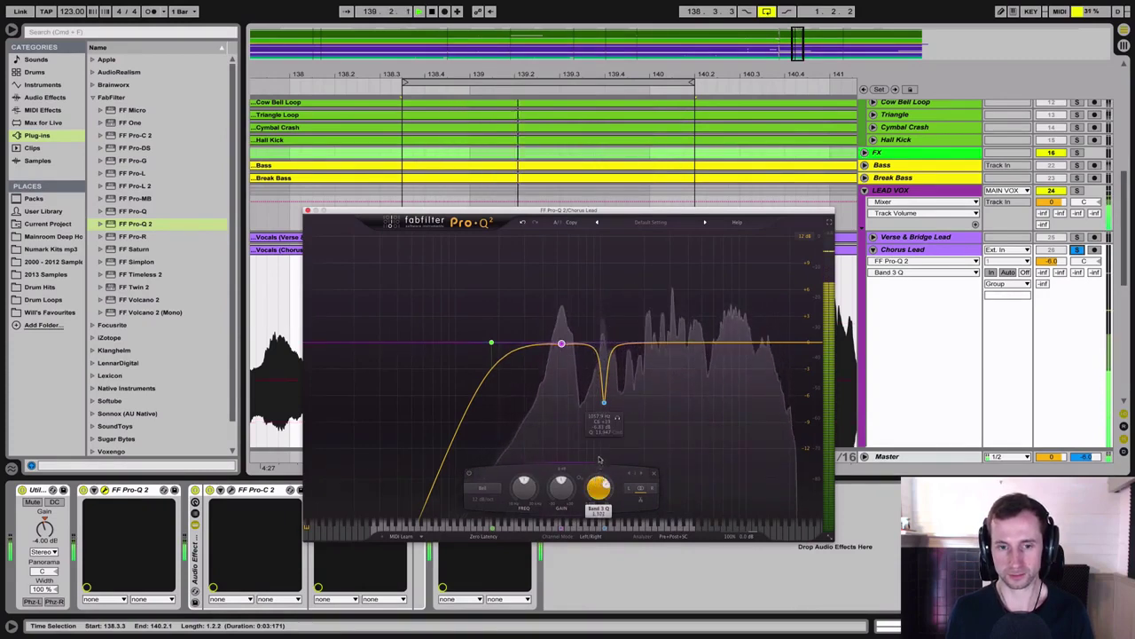
left_click_drag(568, 459, 567, 453)
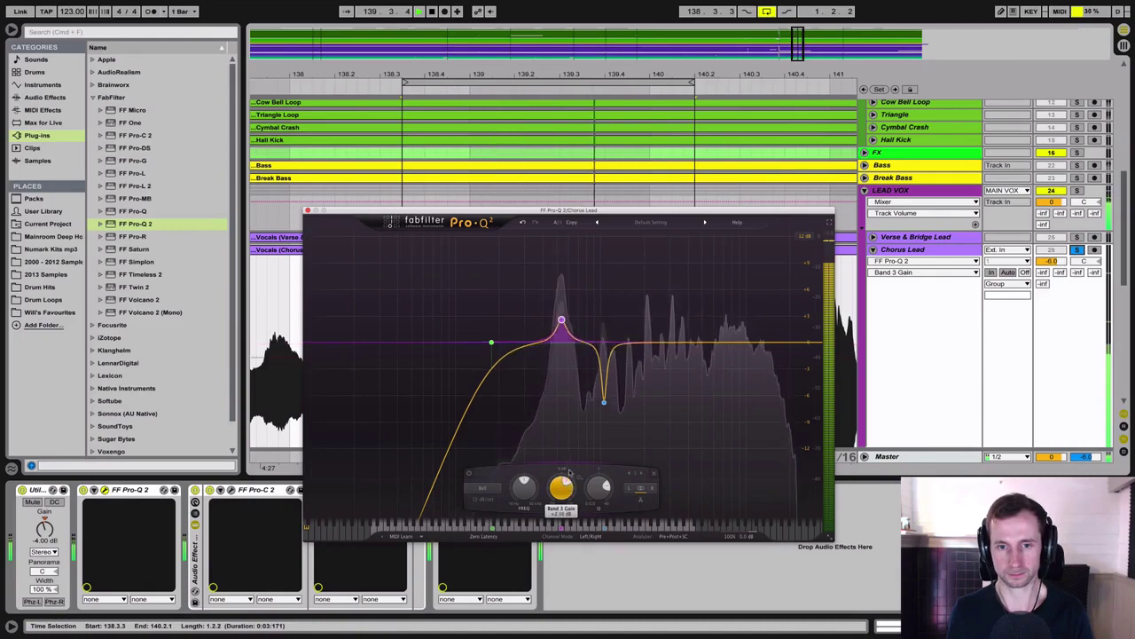
left_click_drag(570, 508, 564, 486)
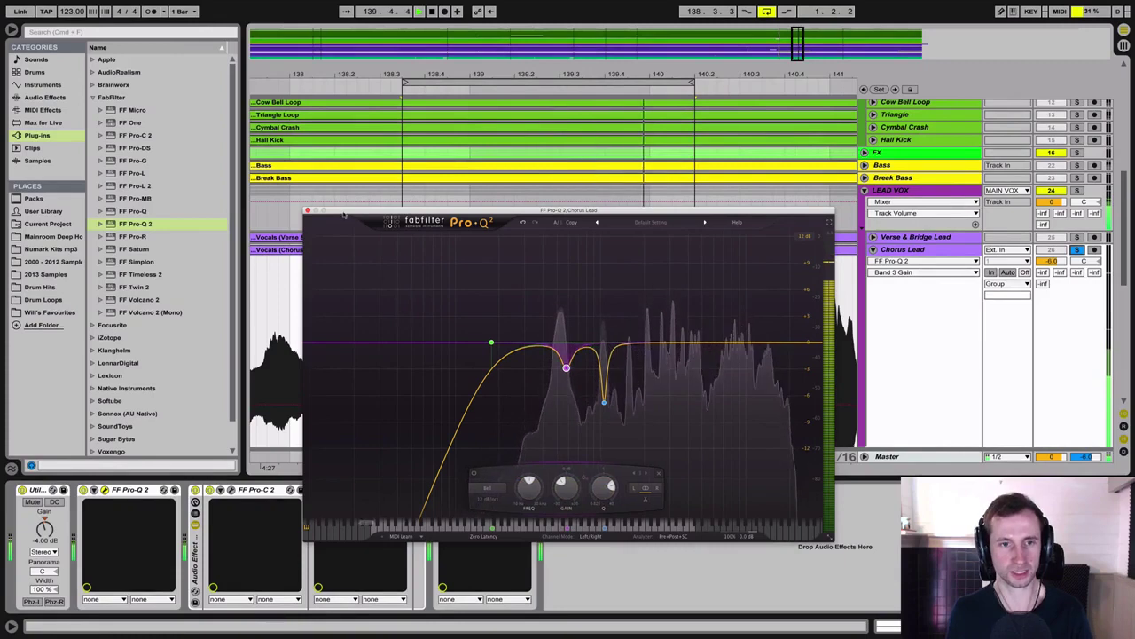
Compare the looped Chorus Lead vocal with the first Pro-Q 2 bypassed and enabled, review its notch bands and close the plug-in window
left_click_drag(413, 211, 645, 190)
key("space")
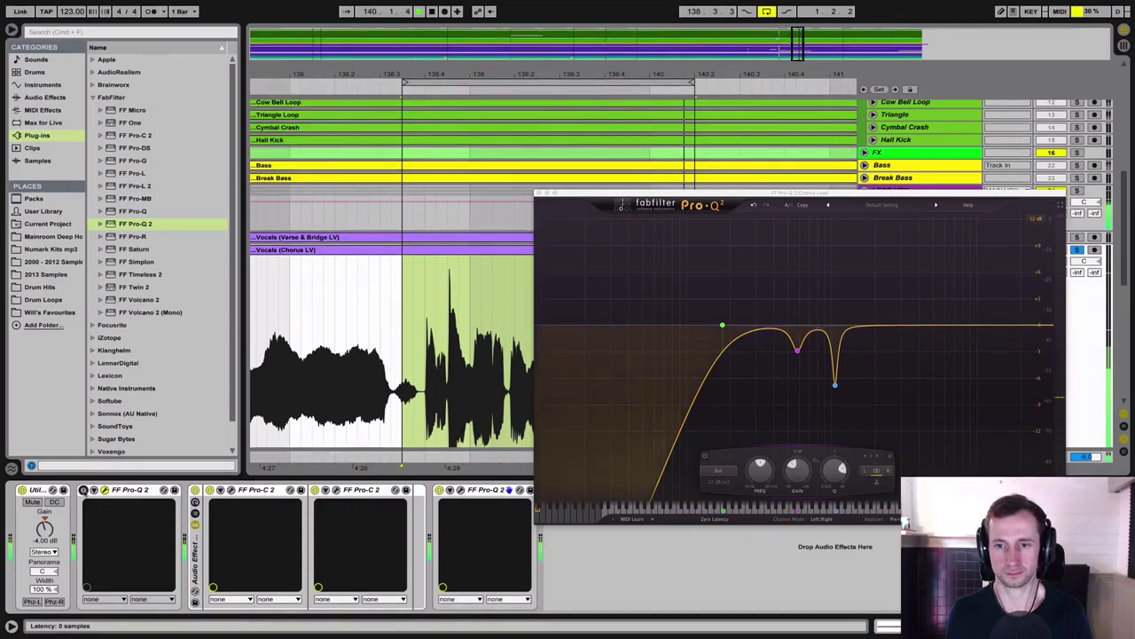
left_click(84, 490)
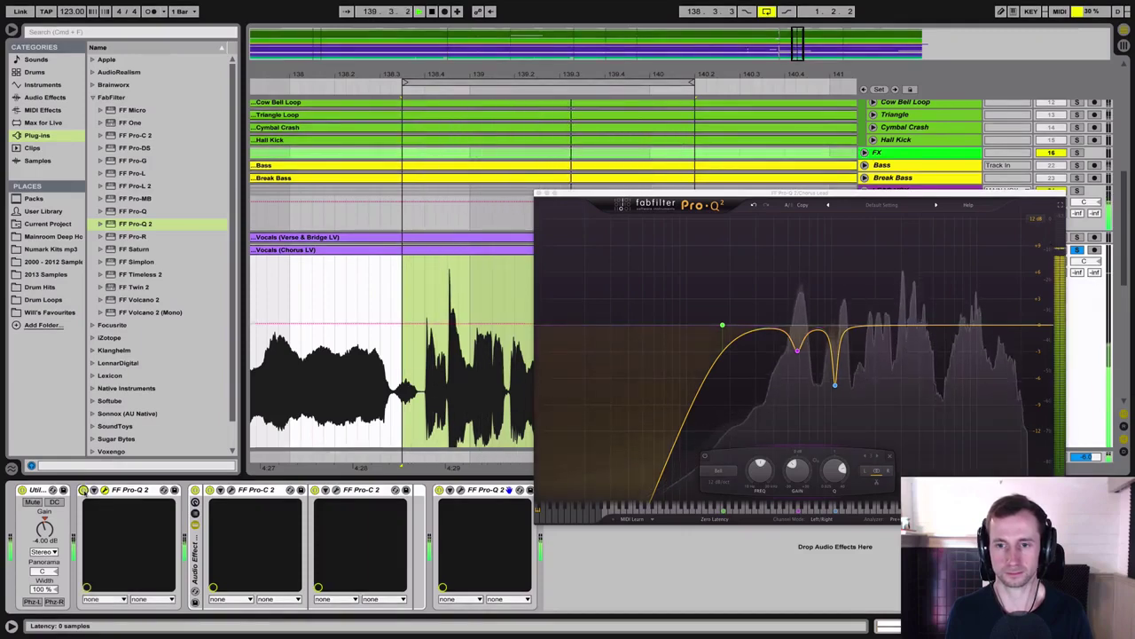
mouse_move(836, 387)
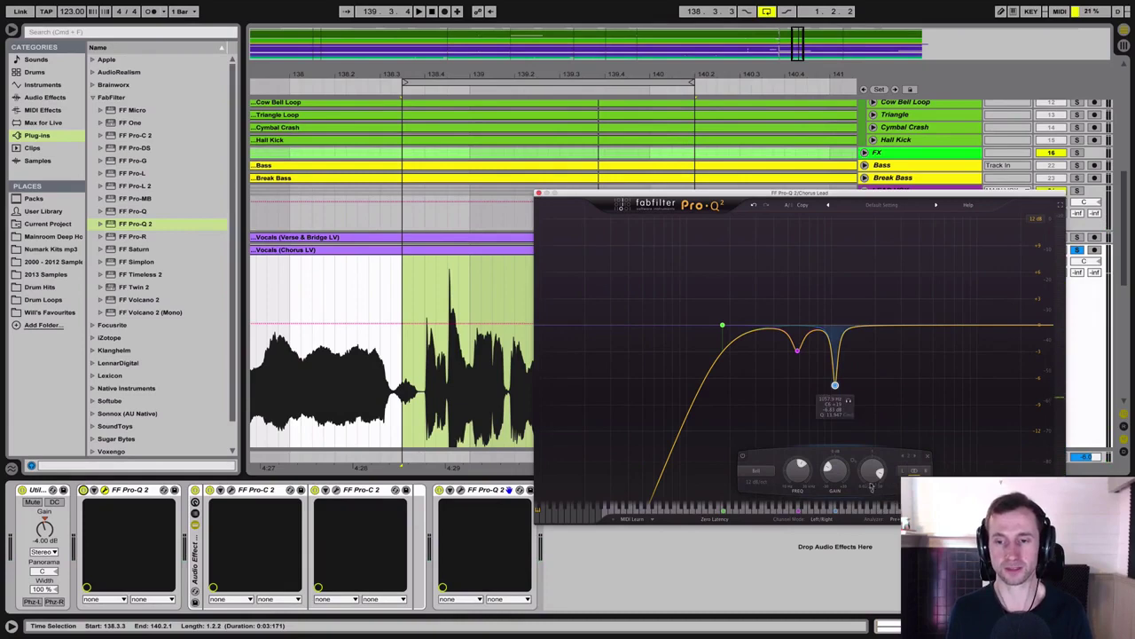
mouse_move(831, 470)
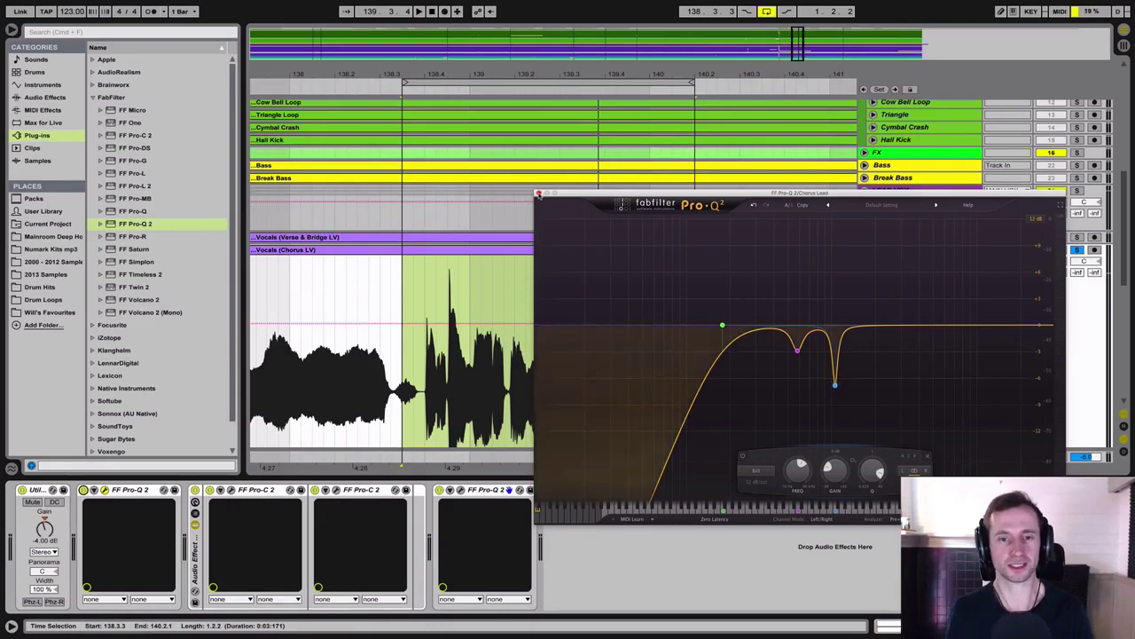
left_click(538, 193)
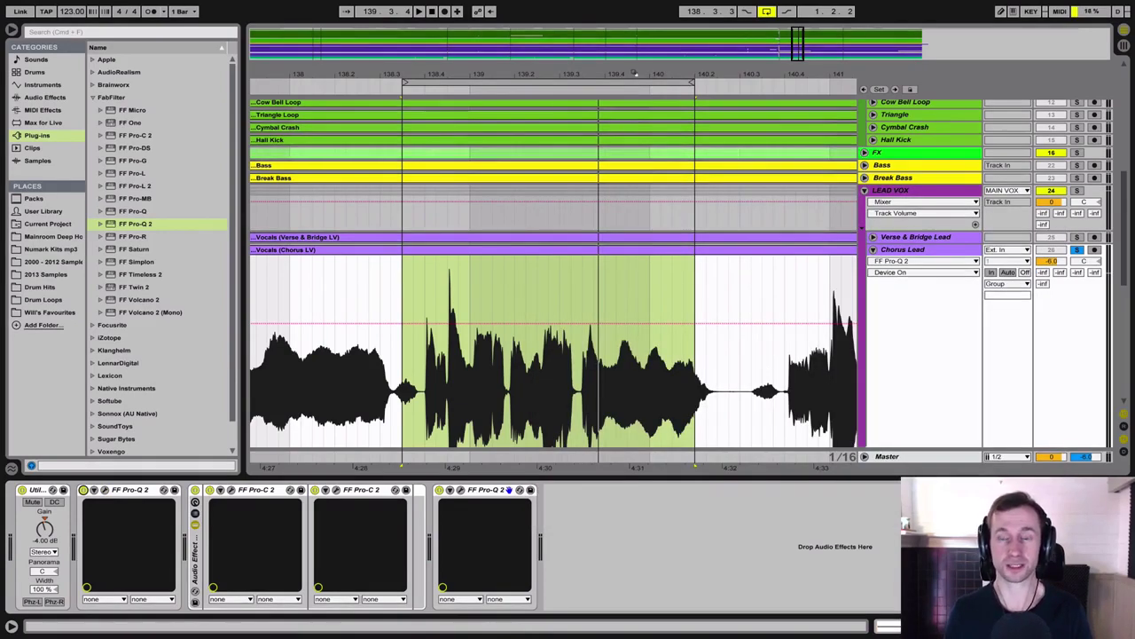
Select and copy both Pro-Q 2 equalizers and the two-compressor rack from the Chorus Lead device chain, leaving out the Utility
left_click_drag(634, 74, 560, 74)
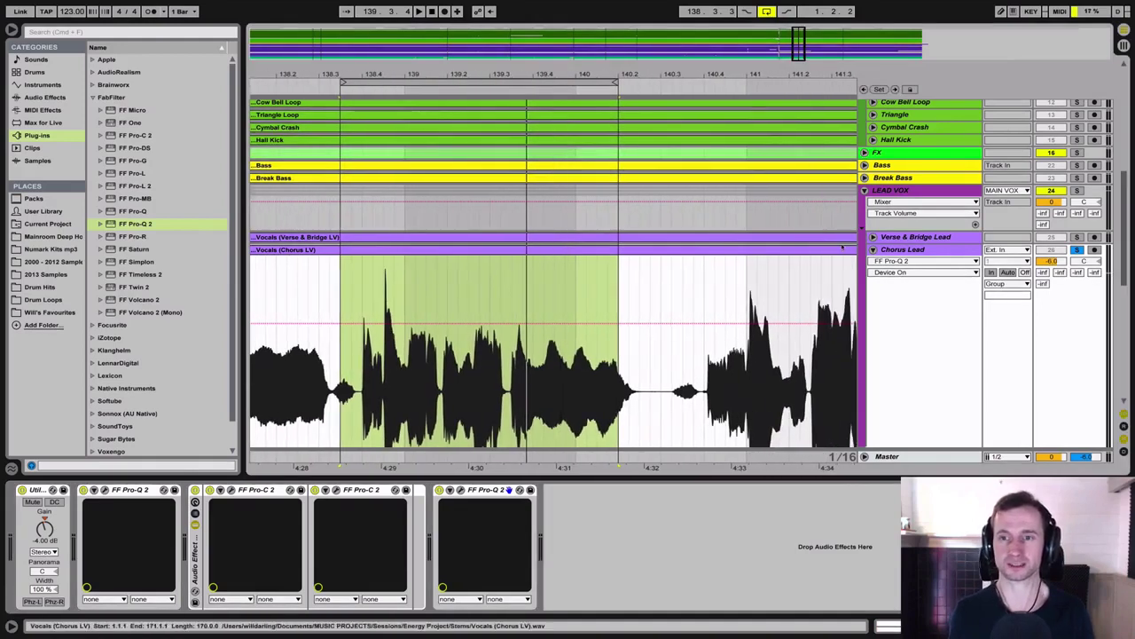
left_click(901, 249)
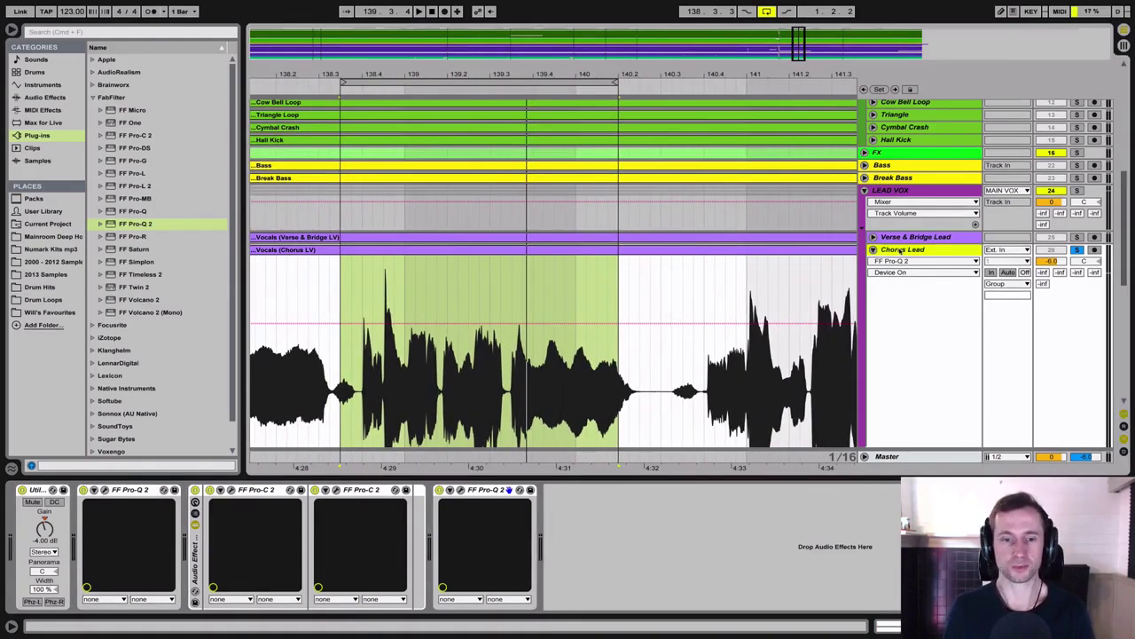
left_click(491, 492)
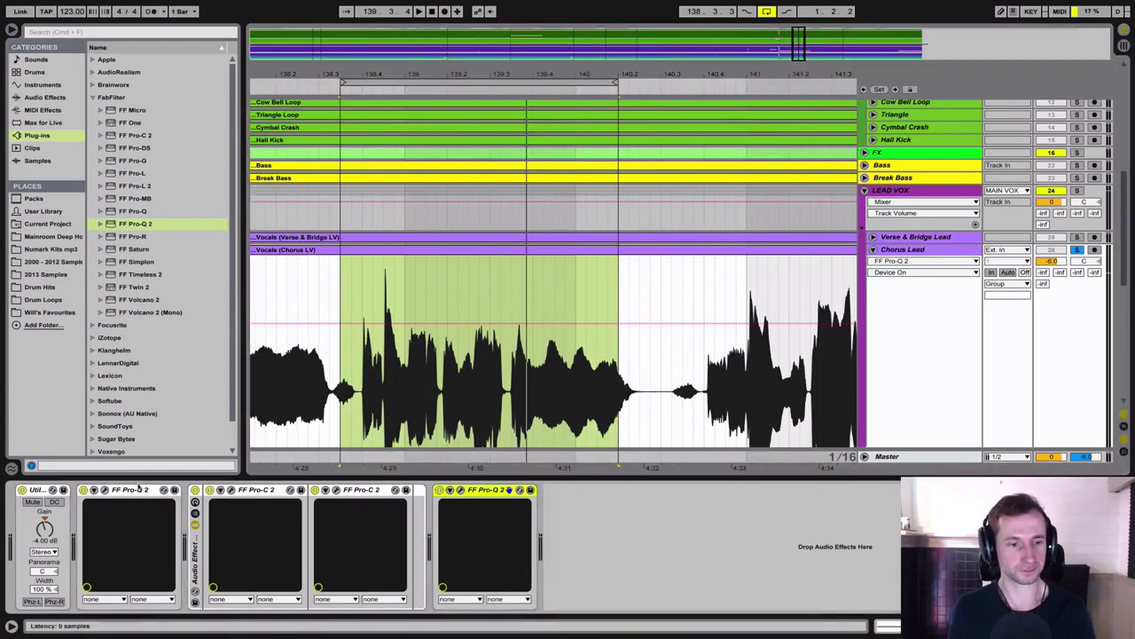
left_click(127, 492)
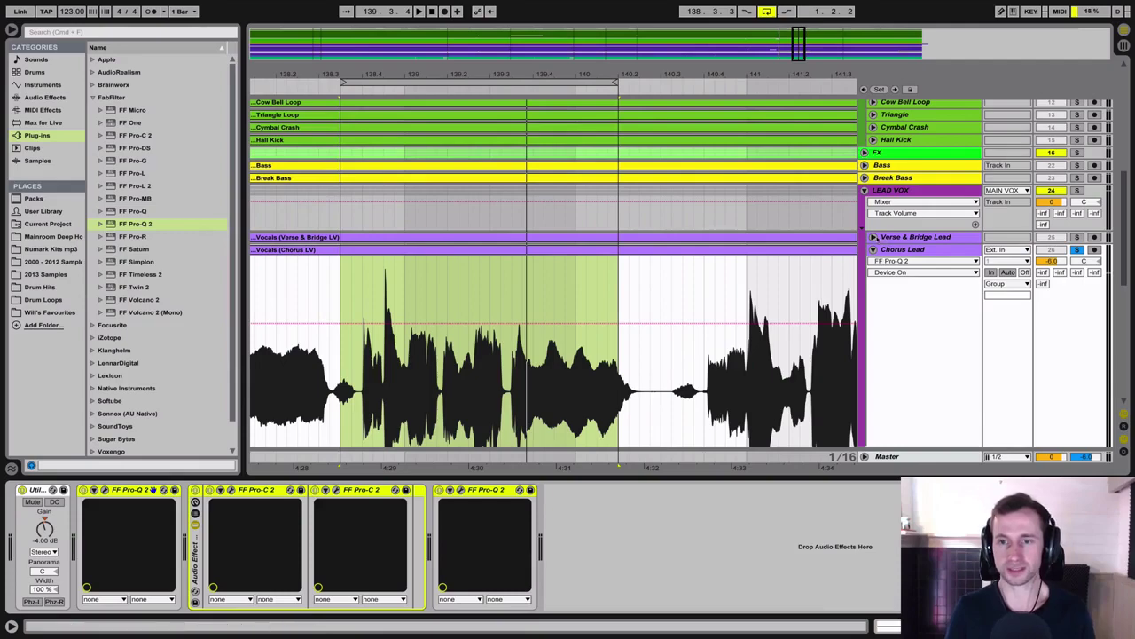
Unfold the Verse & Bridge Lead track, place the playback start at bar 118 and solo the track
left_click(874, 237)
left_click_drag(525, 72, 608, 4)
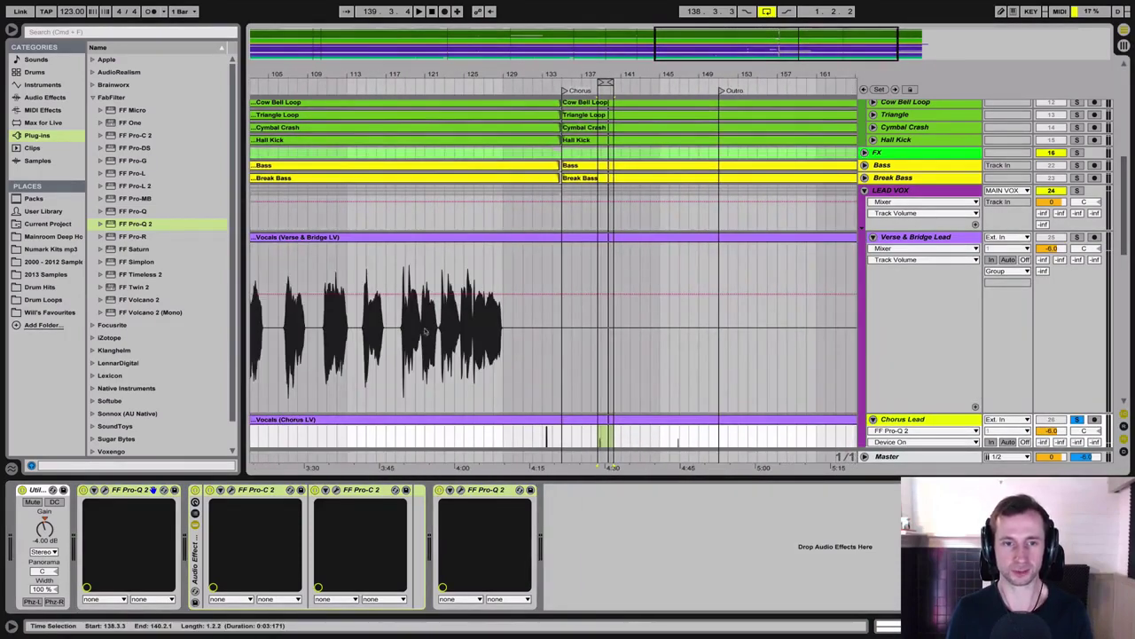
left_click(396, 338)
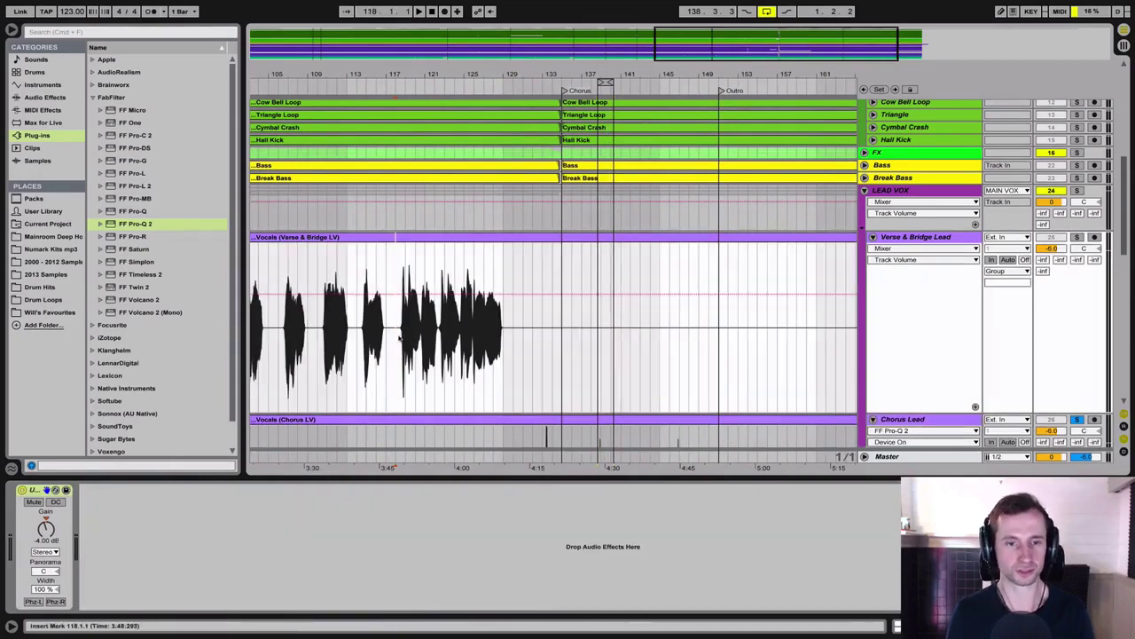
left_click(1078, 238)
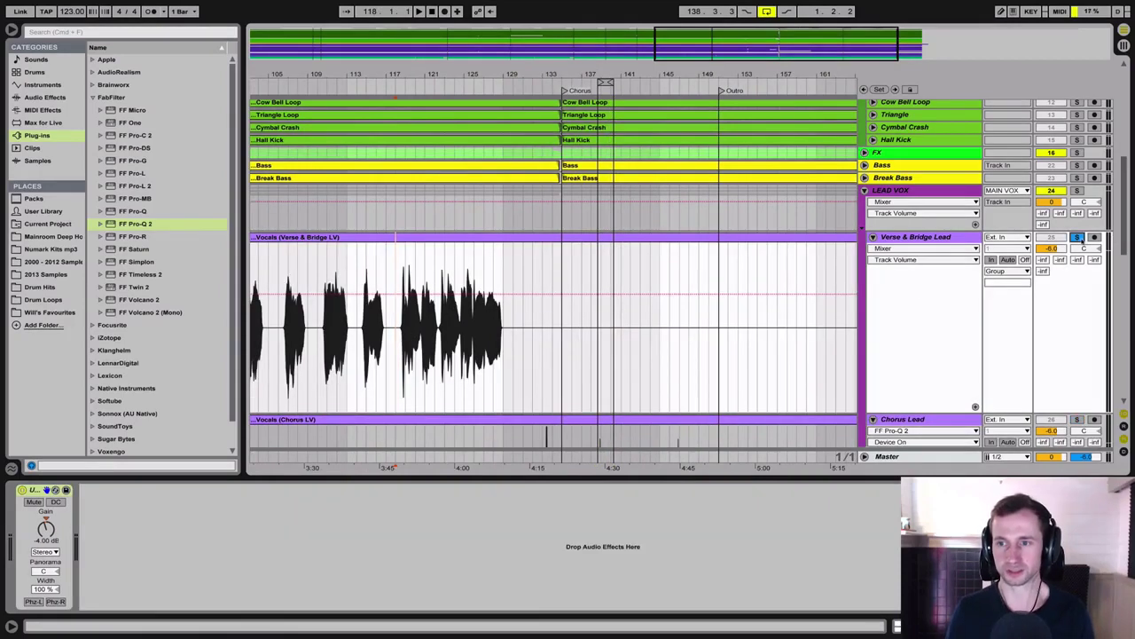
Paste the copied EQ and compressor chain after the Utility on Verse & Bridge Lead during playback, and select bars 124 to 126
left_click(924, 241)
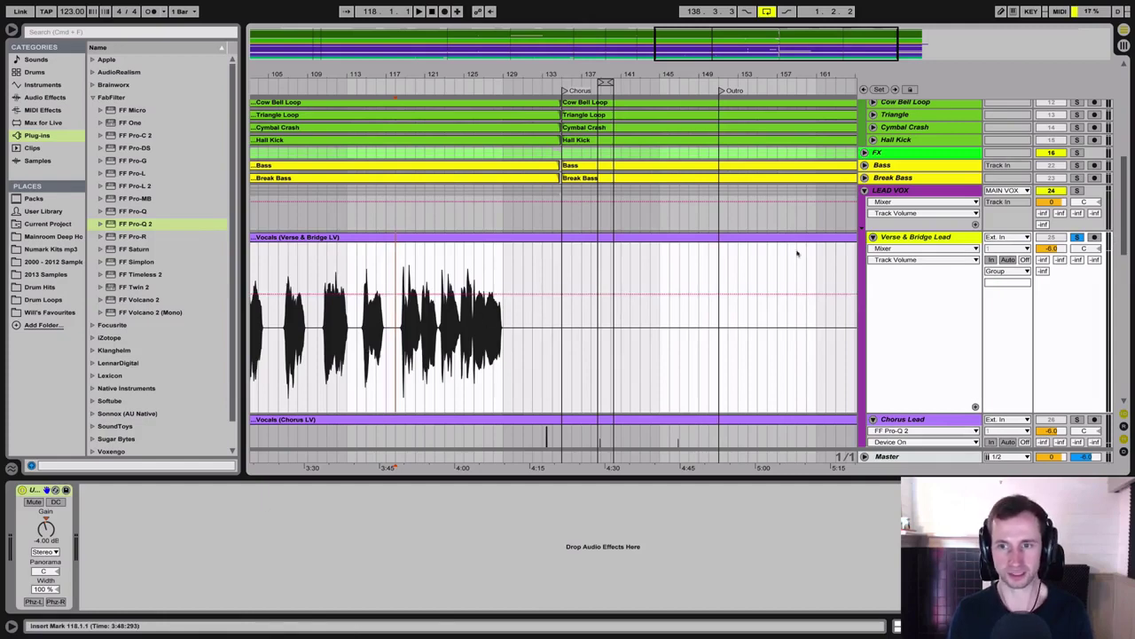
key("space")
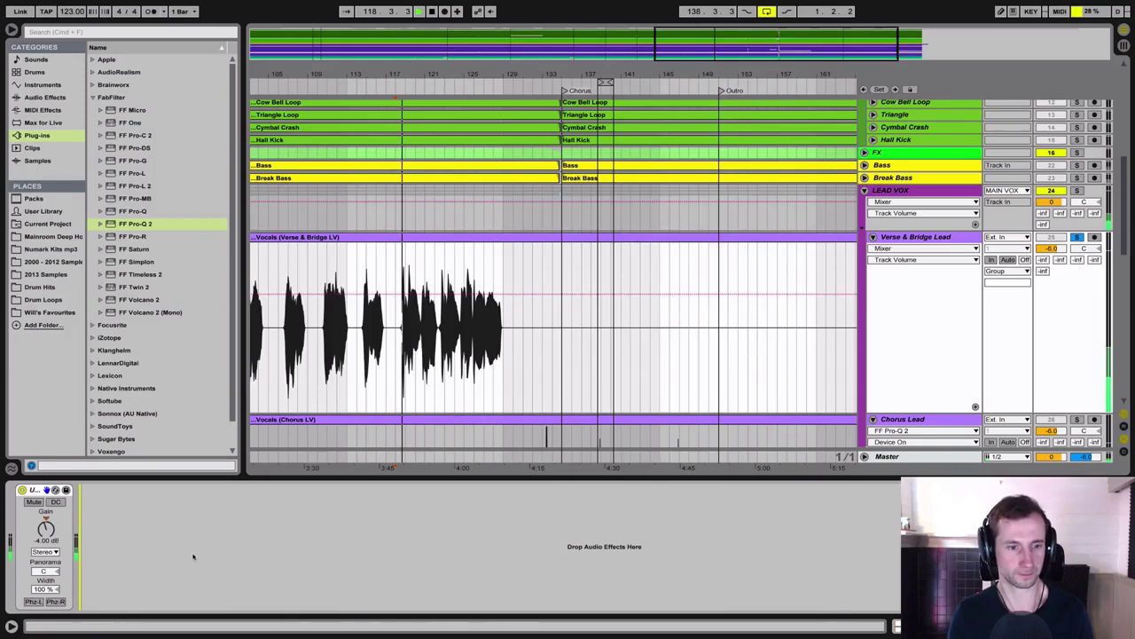
key("super+v")
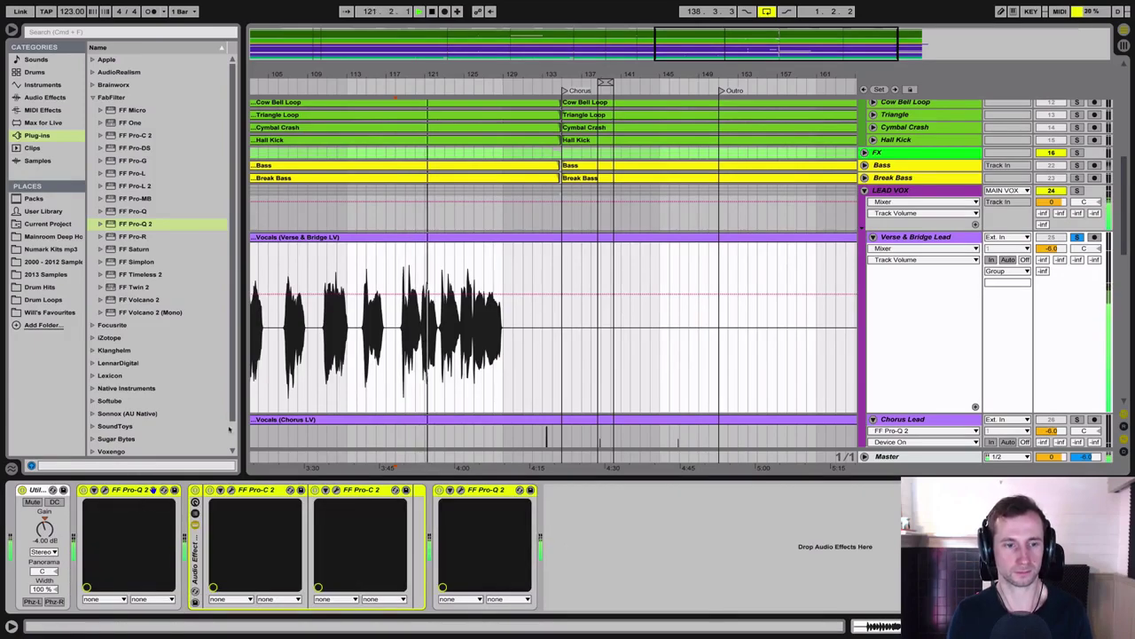
left_click(584, 496)
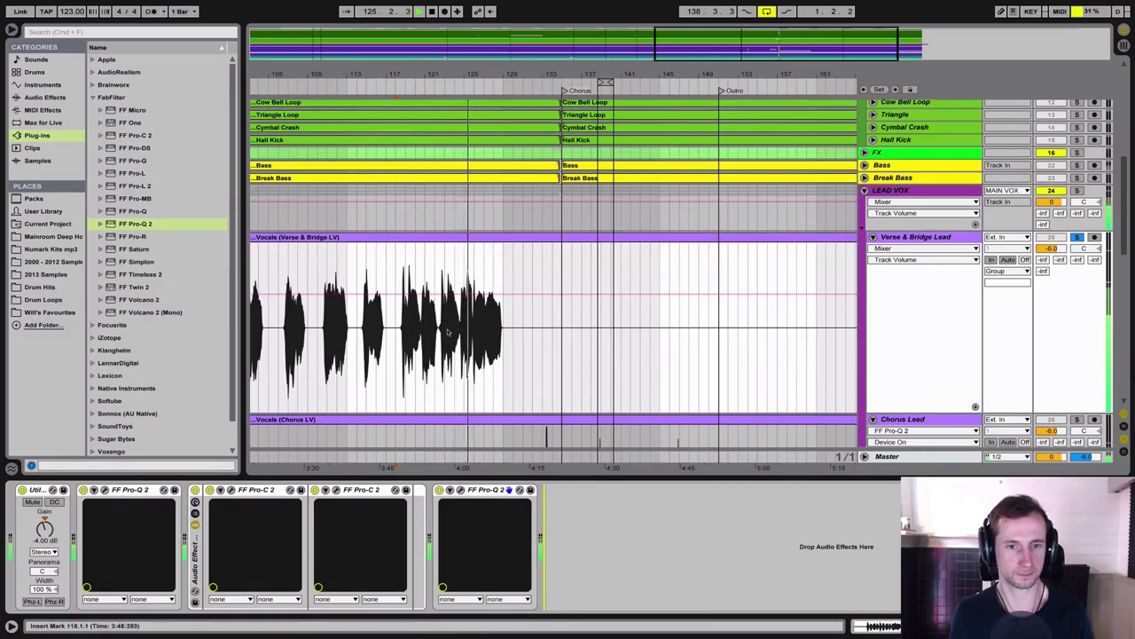
left_click_drag(455, 335, 474, 336)
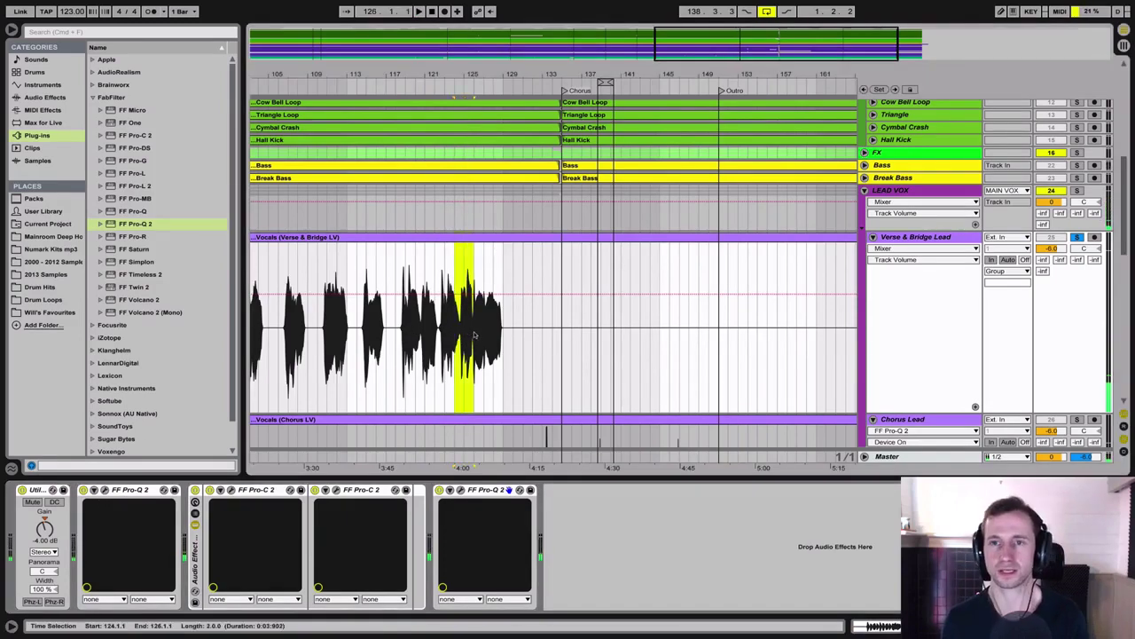
Solo MAIN VOX in the Session view mixer and raise its send A to the Short RVB return while the chorus plays
key("Tab")
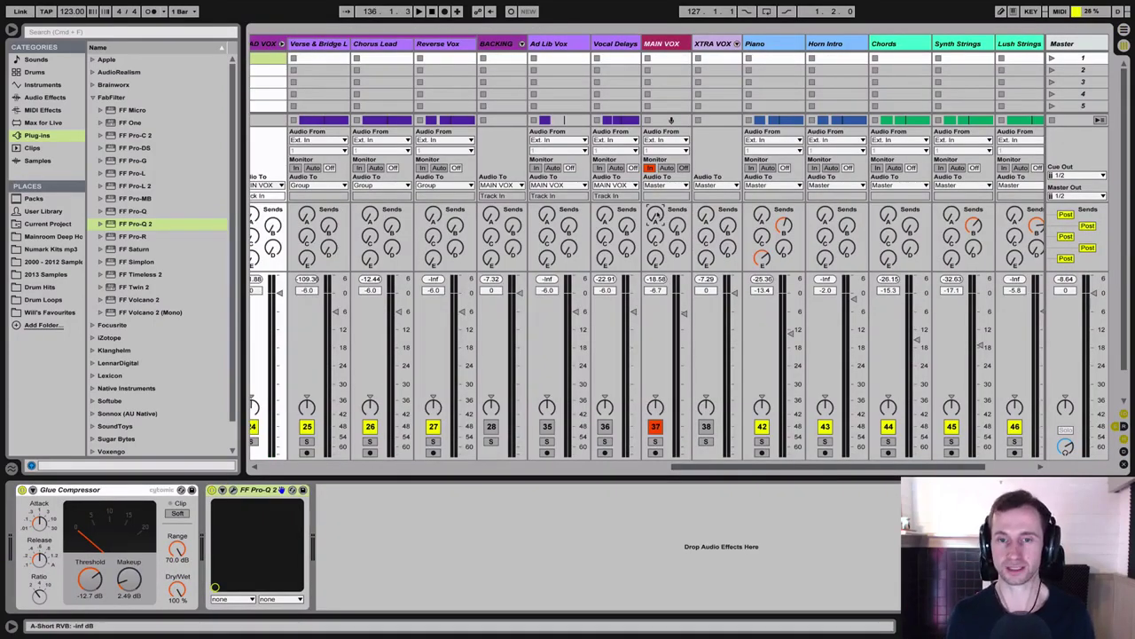
left_click(655, 441)
key("space")
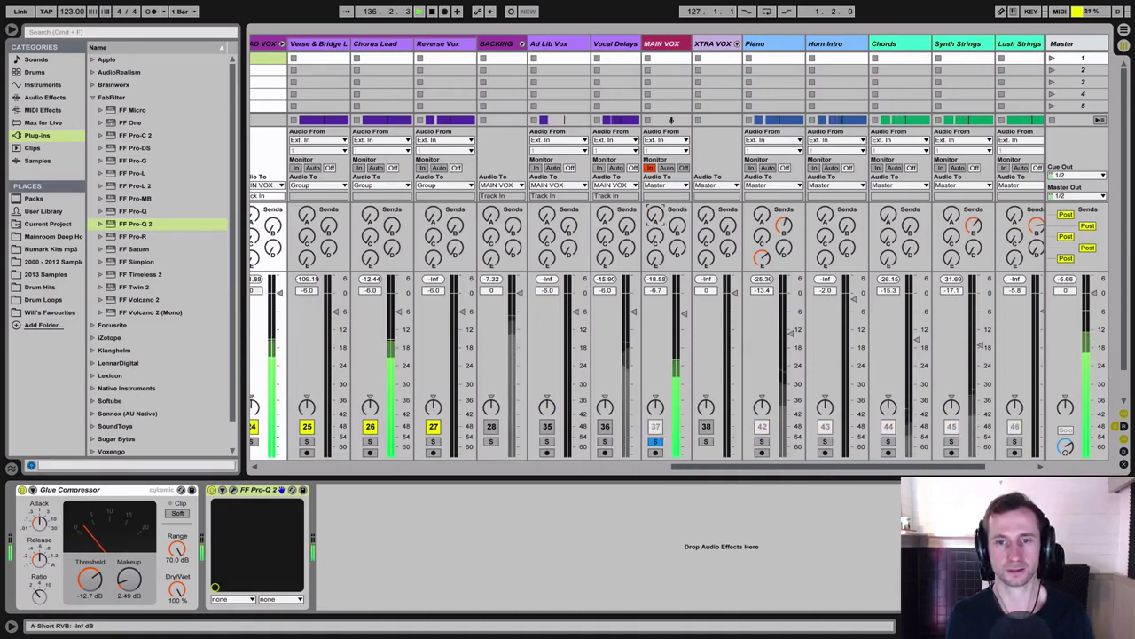
mouse_move(655, 215)
left_mouse_down()
mouse_move(655, 203)
mouse_move(656, 220)
left_mouse_up()
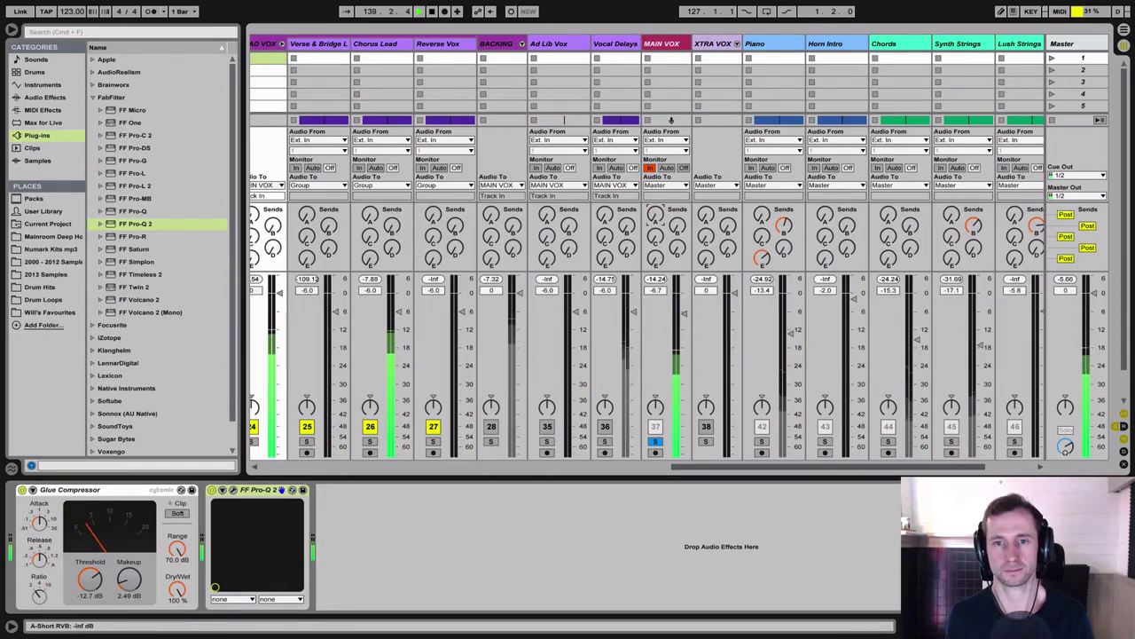
left_click_drag(654, 216, 655, 217)
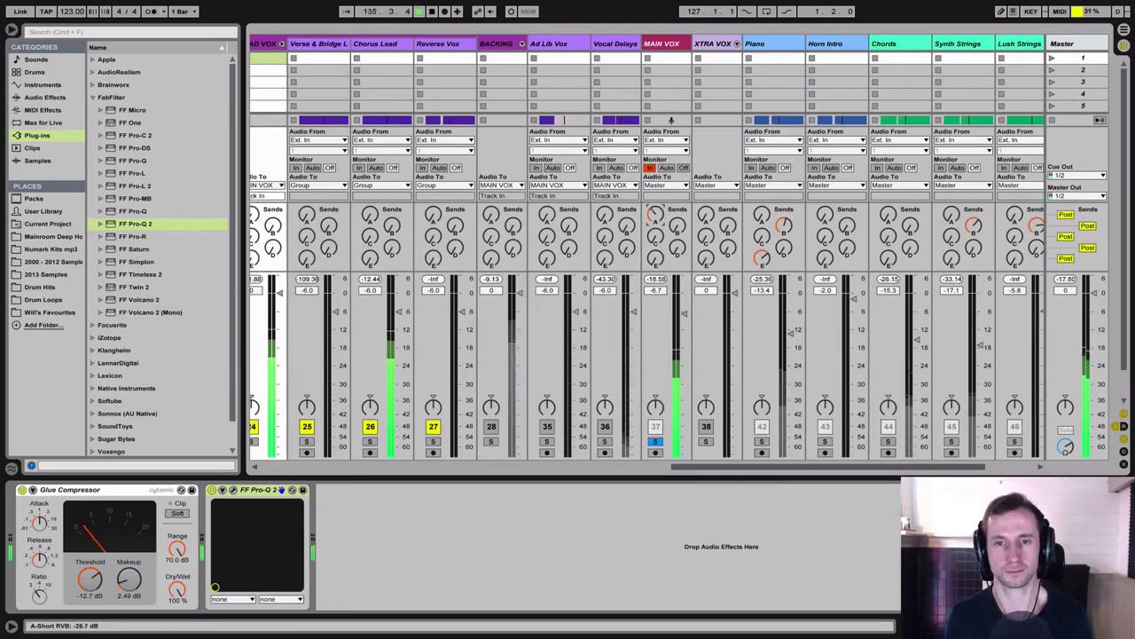
left_click_drag(654, 216, 655, 218)
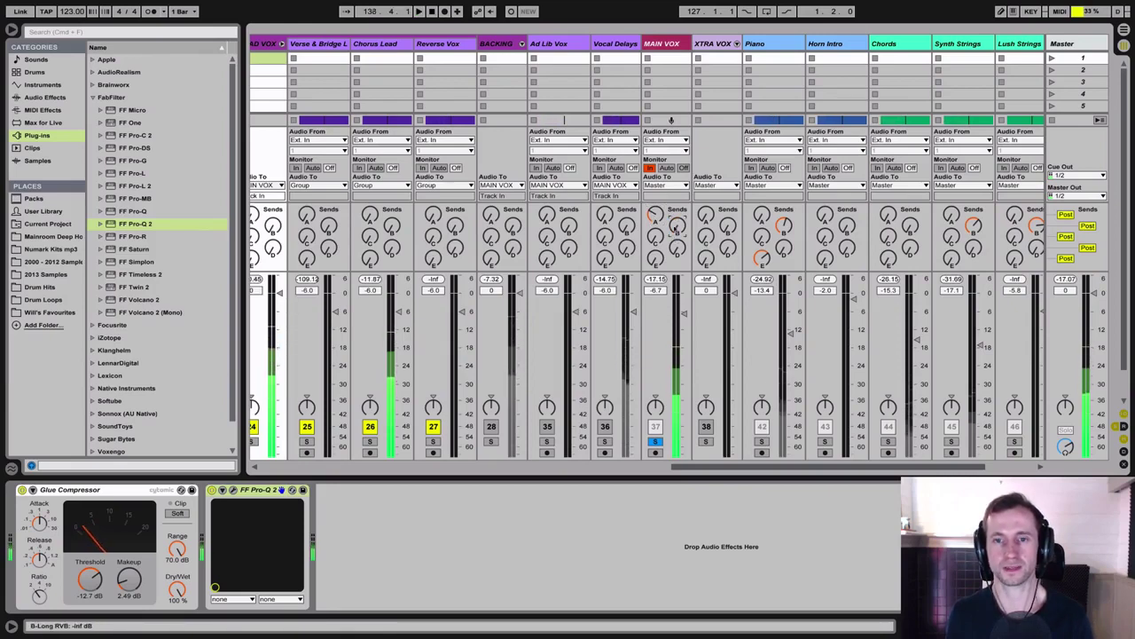
Raise the MAIN VOX send B to the Long RVB return during playback and unsolo the MAIN VOX bus
key("space")
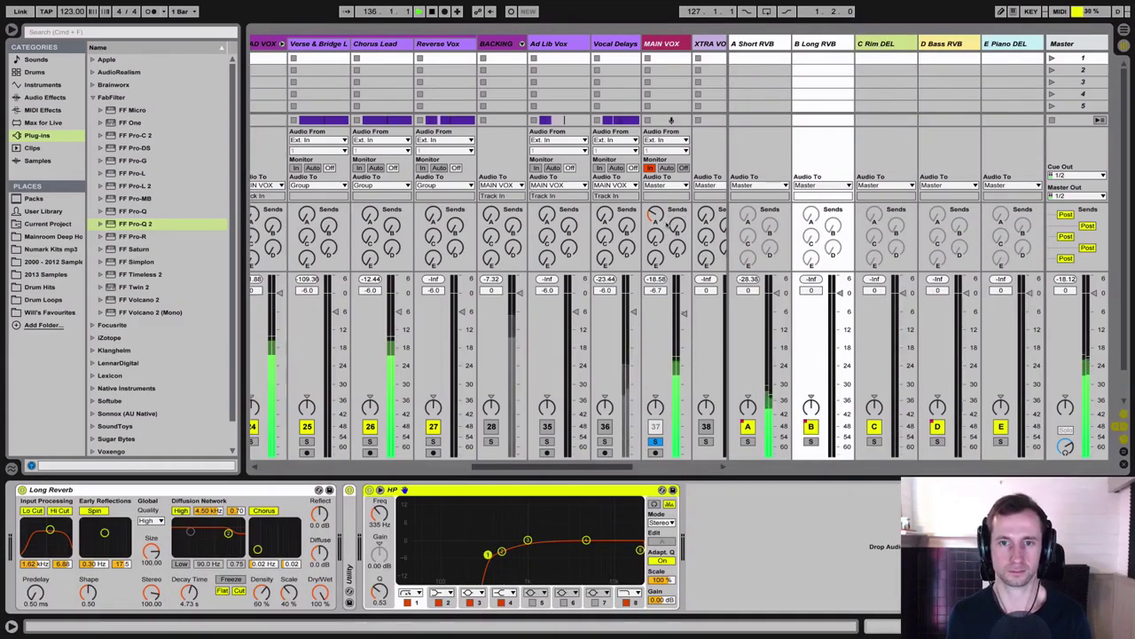
left_click_drag(677, 226, 677, 181)
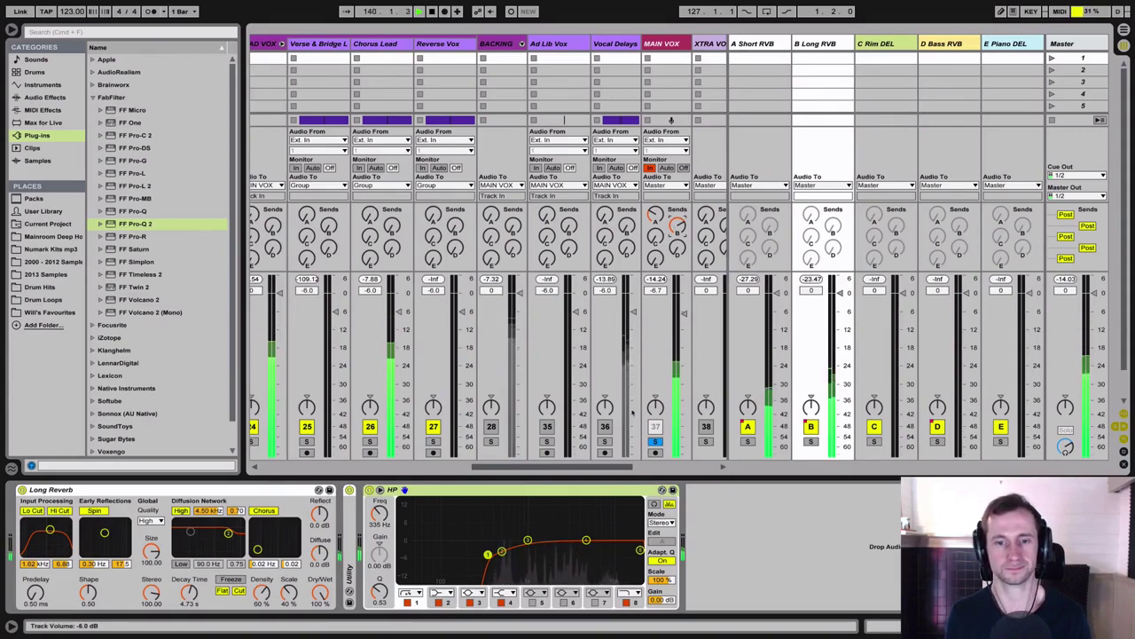
left_click(656, 441)
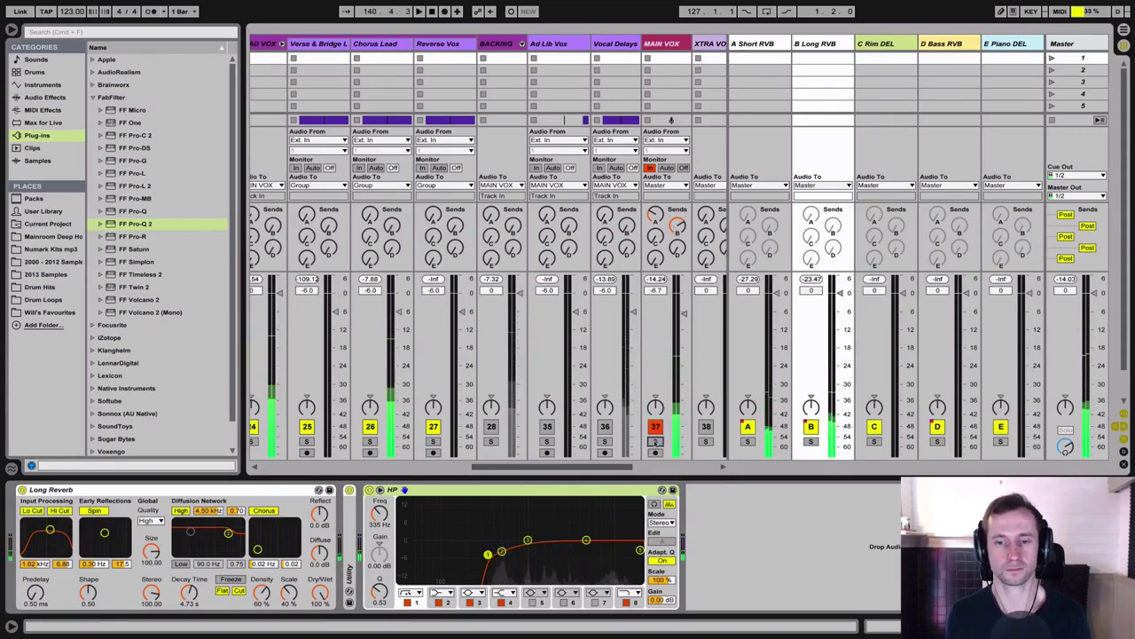